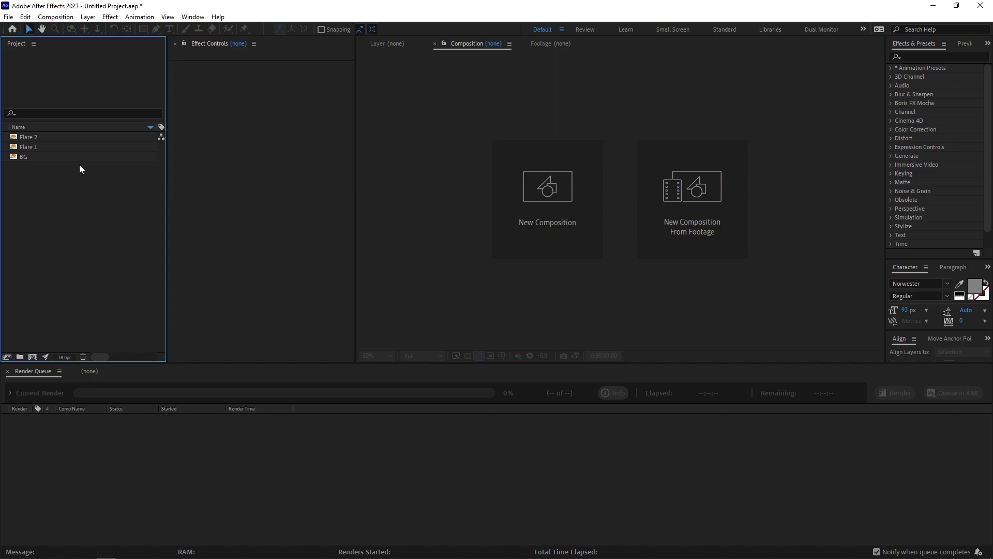
# Step: Create a 1920x1080, 30 fps composition named Main with a 30-second duration
pyautogui.click(56, 17)
pyautogui.click(70, 29)
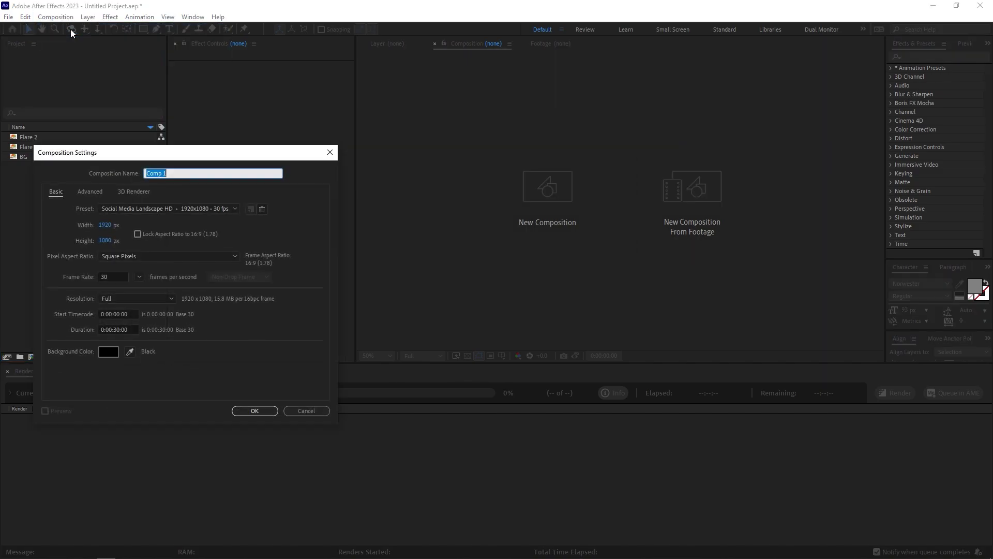
pyautogui.write('Main')
pyautogui.click(254, 413)
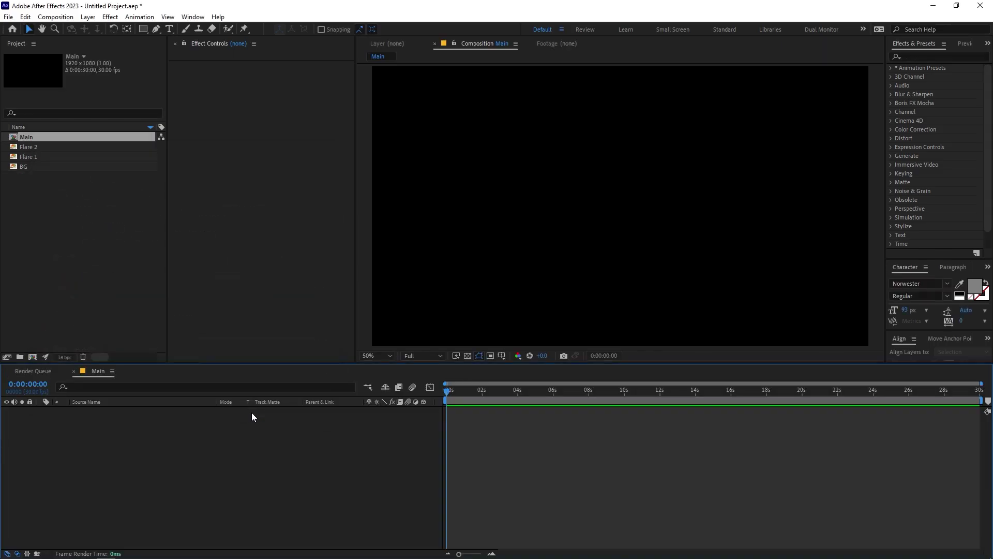
# Step: Create a second 1920x1080, 30 fps composition named Text with a 30-second duration
pyautogui.click(47, 8)
pyautogui.click(89, 27)
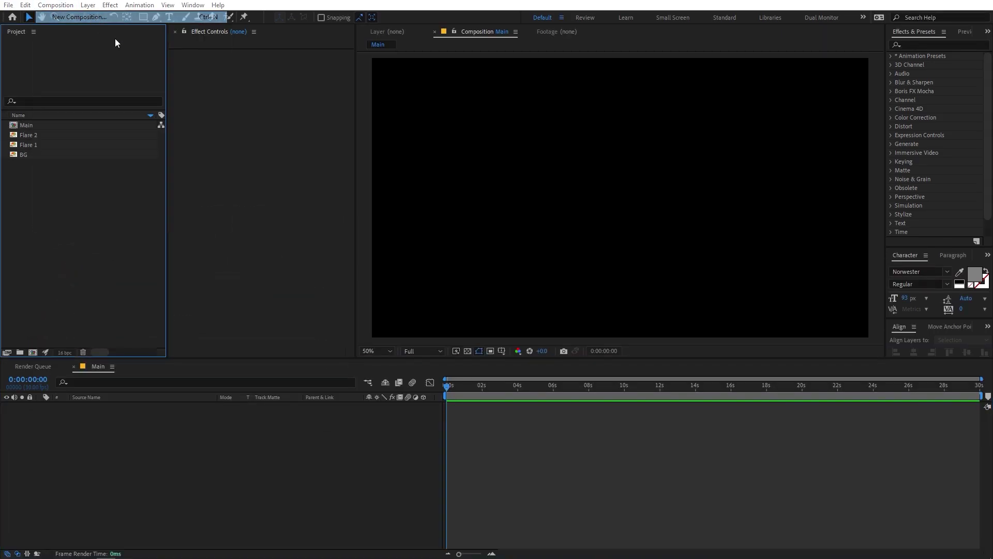
pyautogui.write('Text')
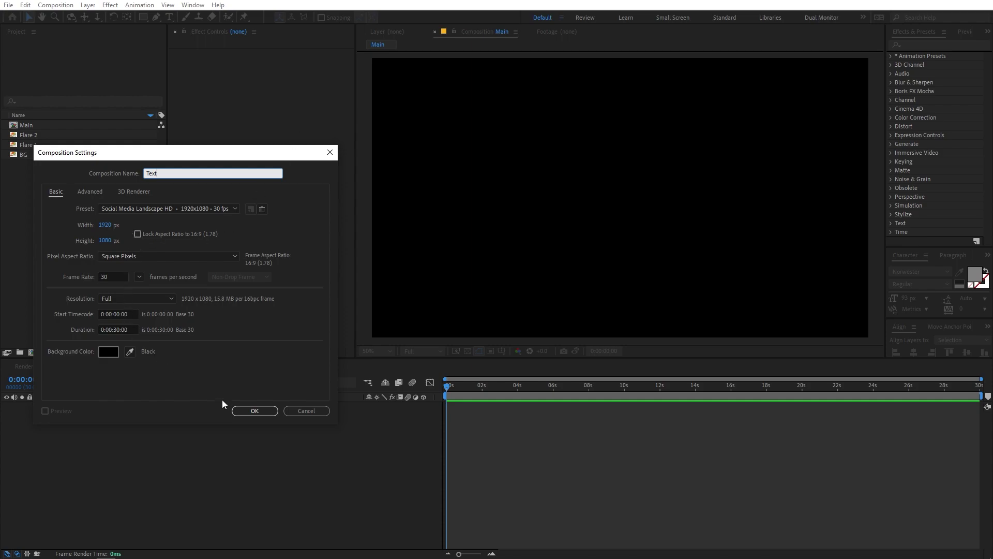
pyautogui.click(254, 410)
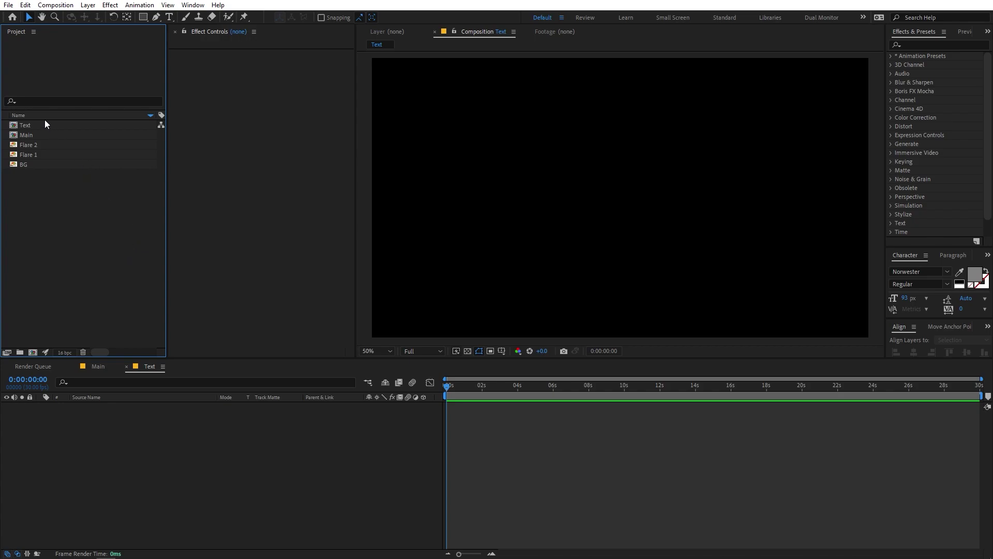
# Step: Add a text layer reading RETRO to the Text composition
pyautogui.click(30, 125)
pyautogui.click(170, 17)
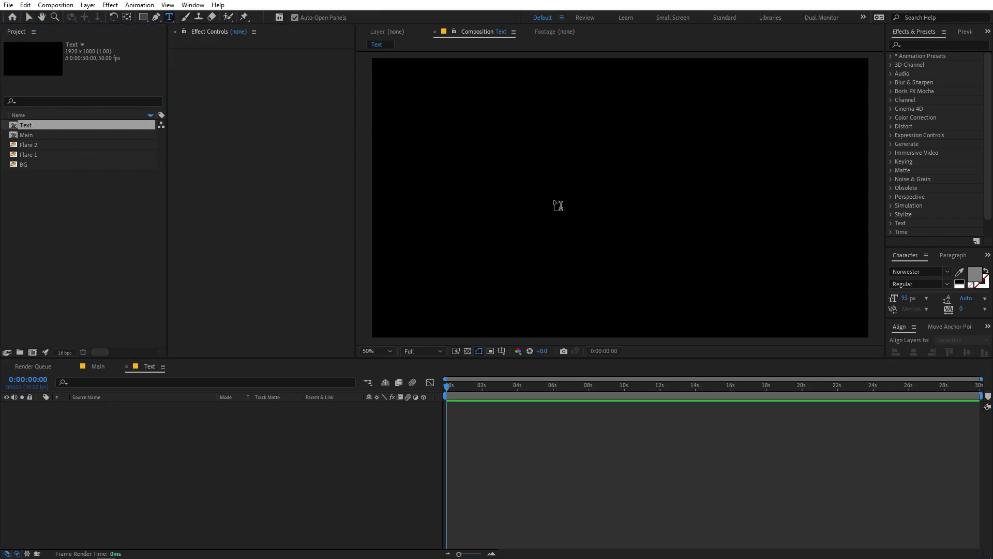
pyautogui.click(562, 198)
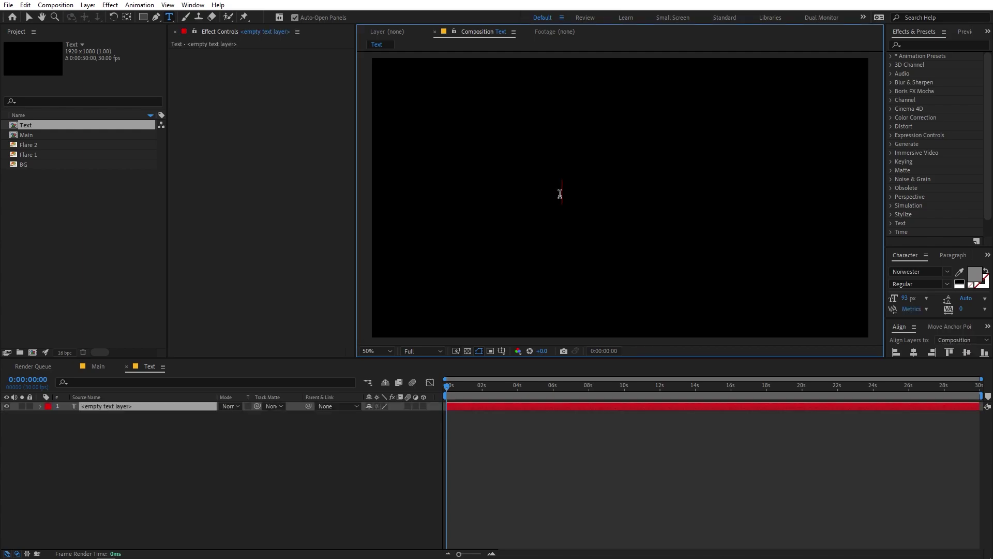
pyautogui.write('RETRO')
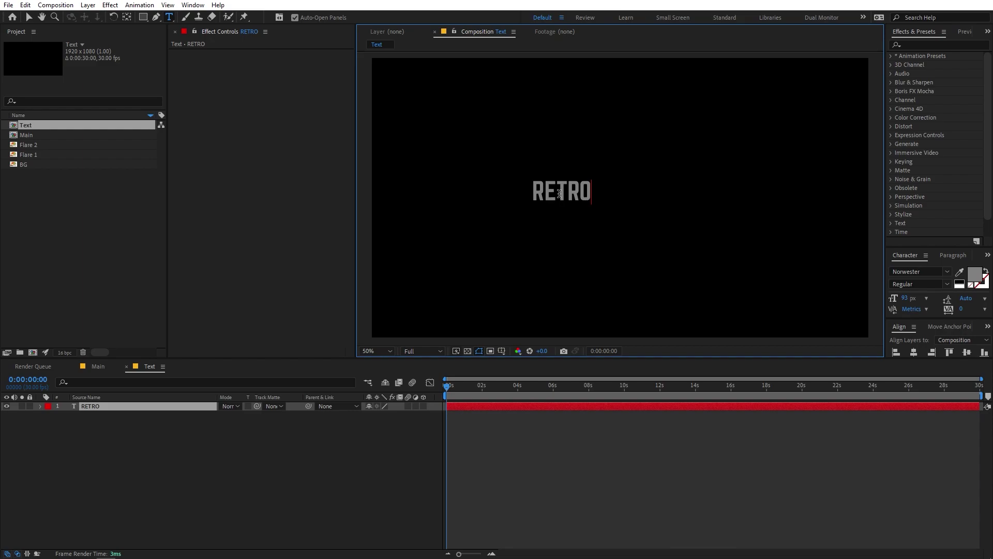
# Step: Align the RETRO text to the horizontal and vertical centre of the composition
pyautogui.hotkey('ctrl', 'a')
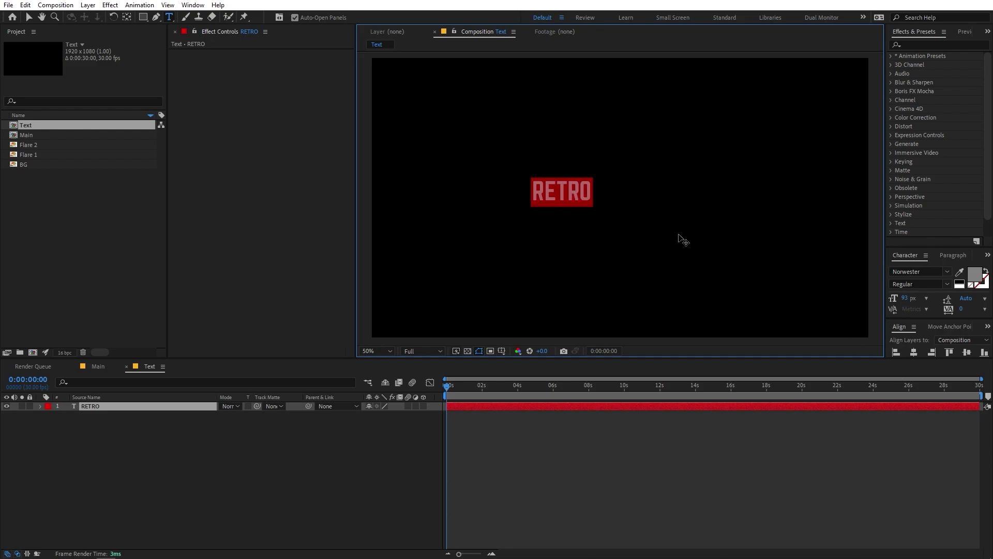
pyautogui.click(914, 352)
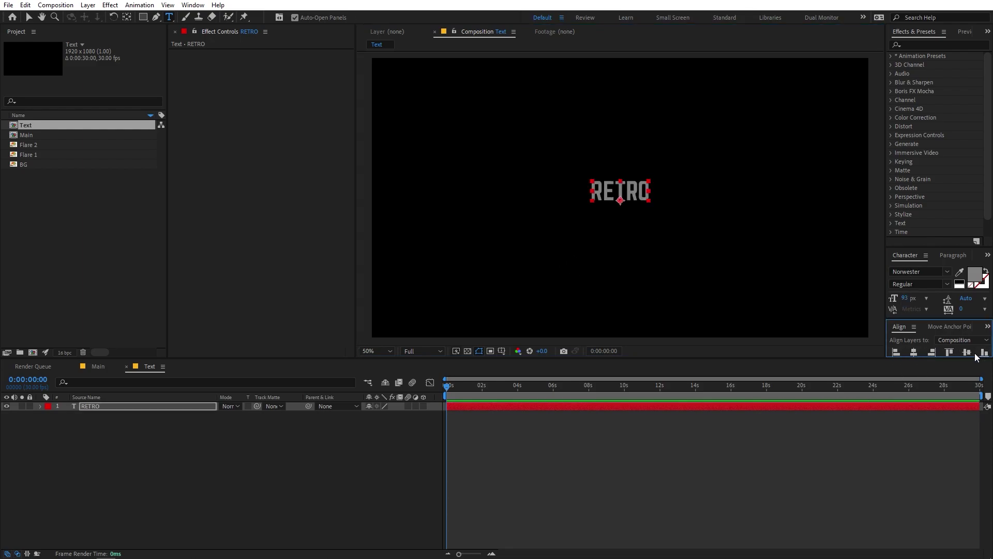
pyautogui.click(967, 352)
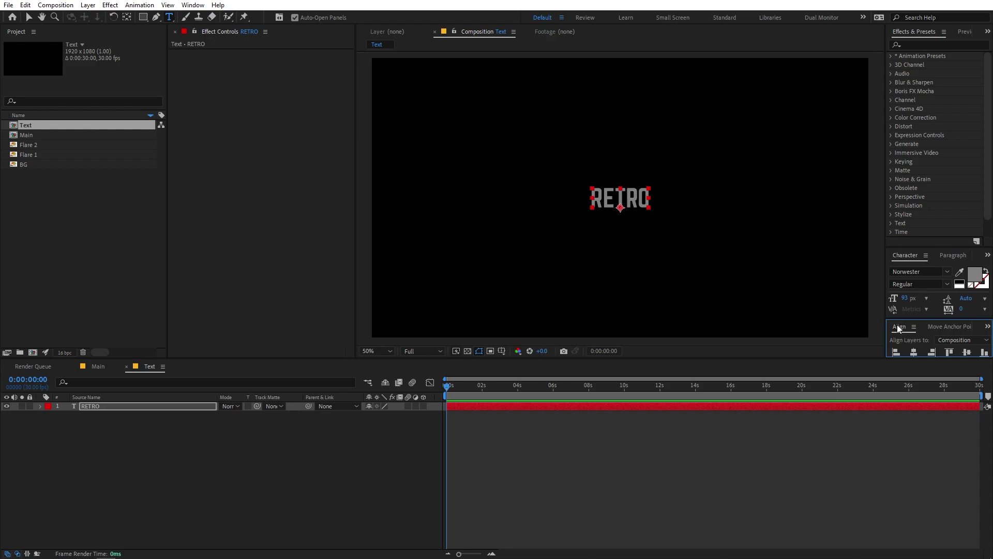
pyautogui.click(193, 5)
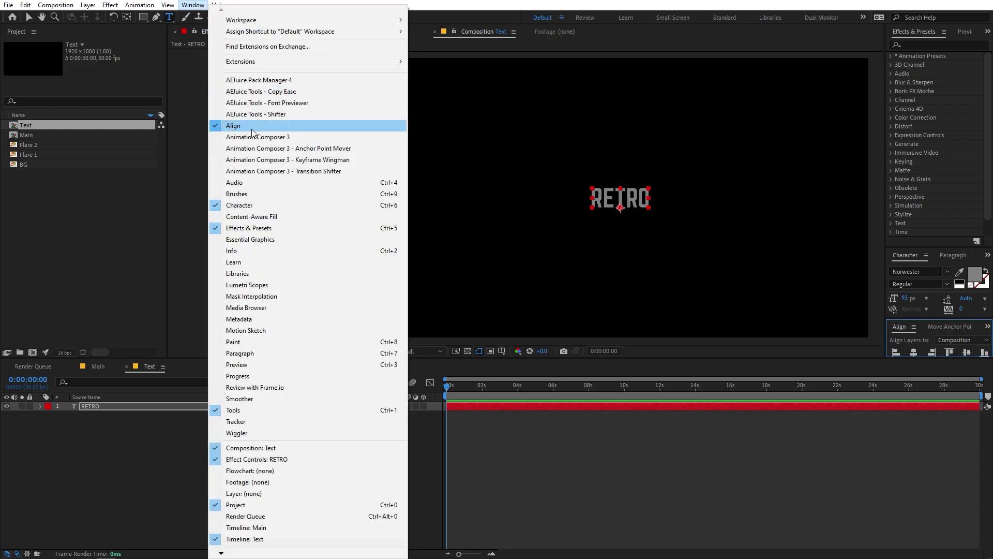
pyautogui.click(135, 442)
# Step: Centre the RETRO layer's anchor point within the text
pyautogui.click(117, 408)
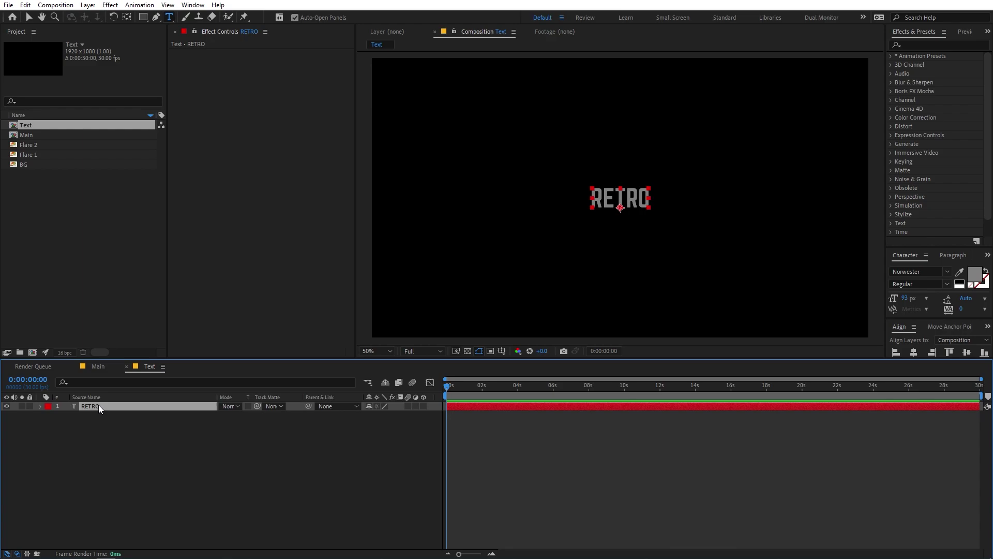
pyautogui.click(126, 17)
pyautogui.hotkey('ctrl', 'alt', 'Home')
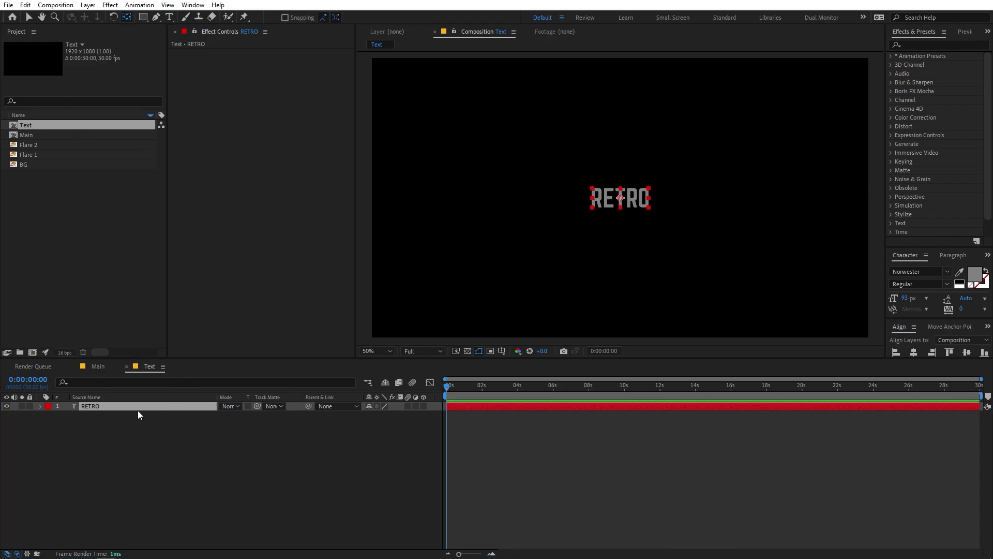
# Step: Scale up the RETRO text layer uniformly until it spans about half the frame width
pyautogui.click(130, 406)
pyautogui.press('s')
pyautogui.moveTo(374, 414); pyautogui.dragTo(552, 400)
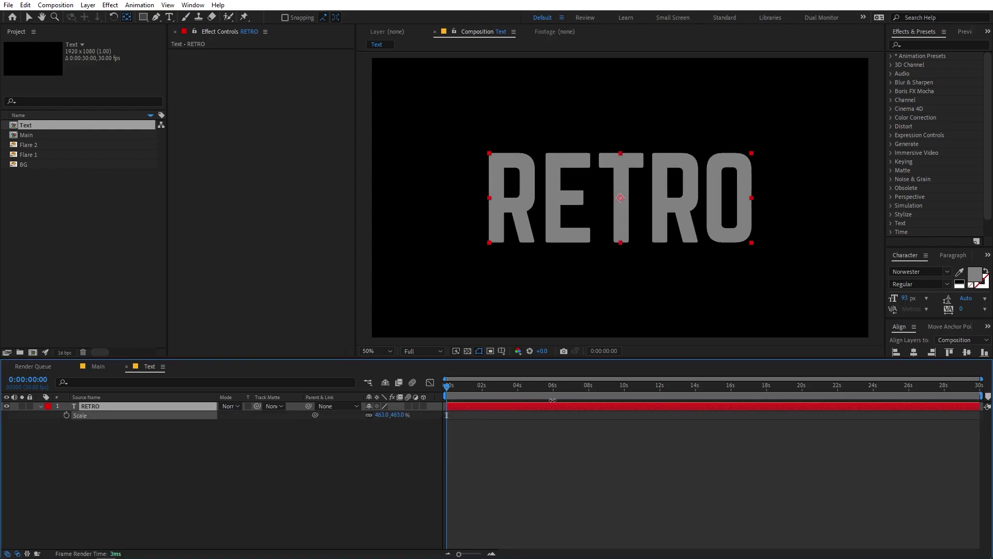
pyautogui.click(371, 455)
pyautogui.click(41, 406)
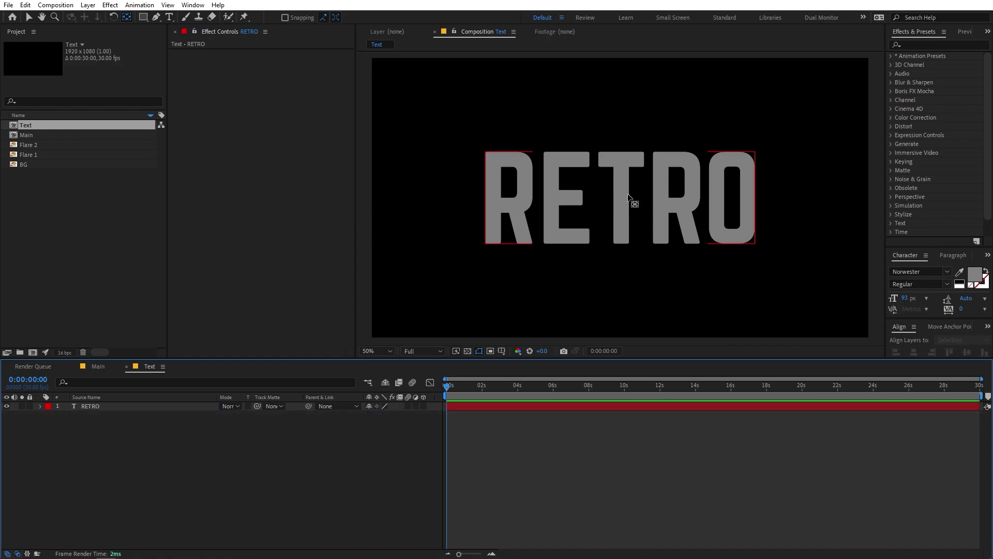
# Step: Check the fill colour of the RETRO text in the text colour picker
pyautogui.doubleClick(176, 408)
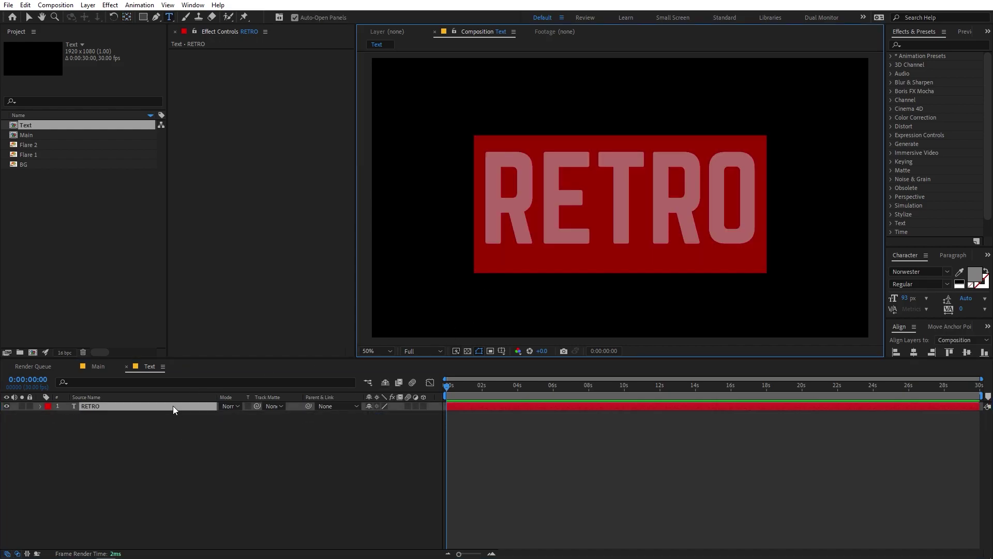
pyautogui.click(976, 275)
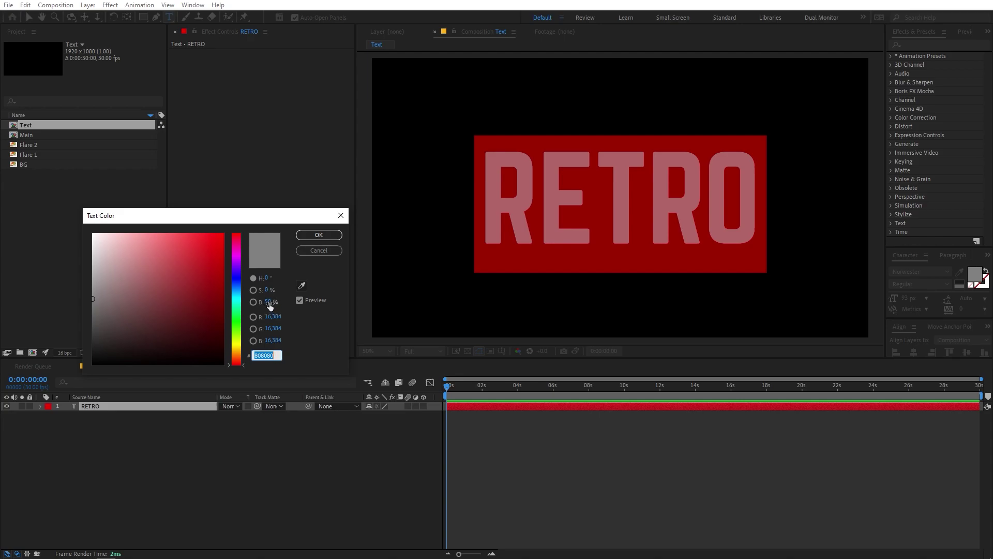
pyautogui.press('Return')
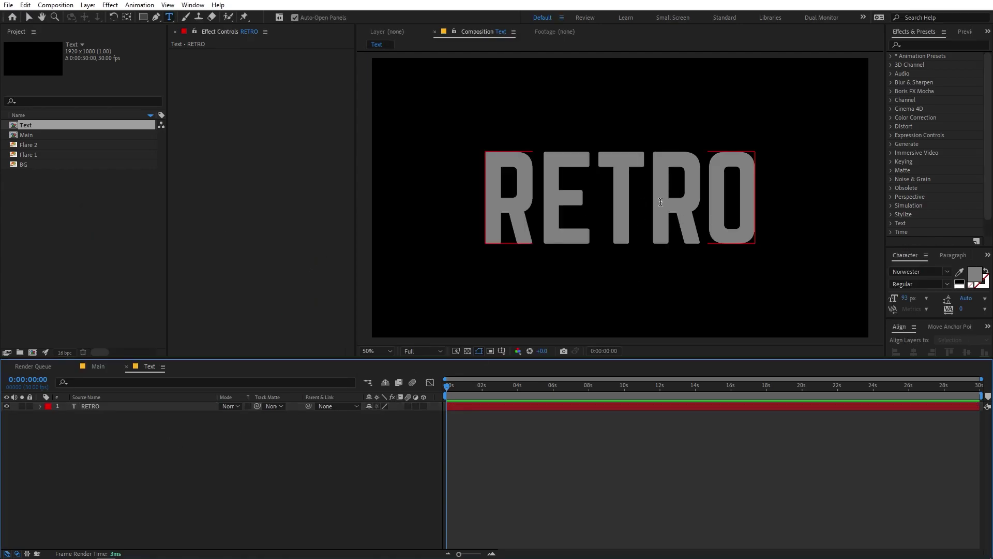
# Step: Place the Text composition as a layer in the Main composition's timeline
pyautogui.click(98, 366)
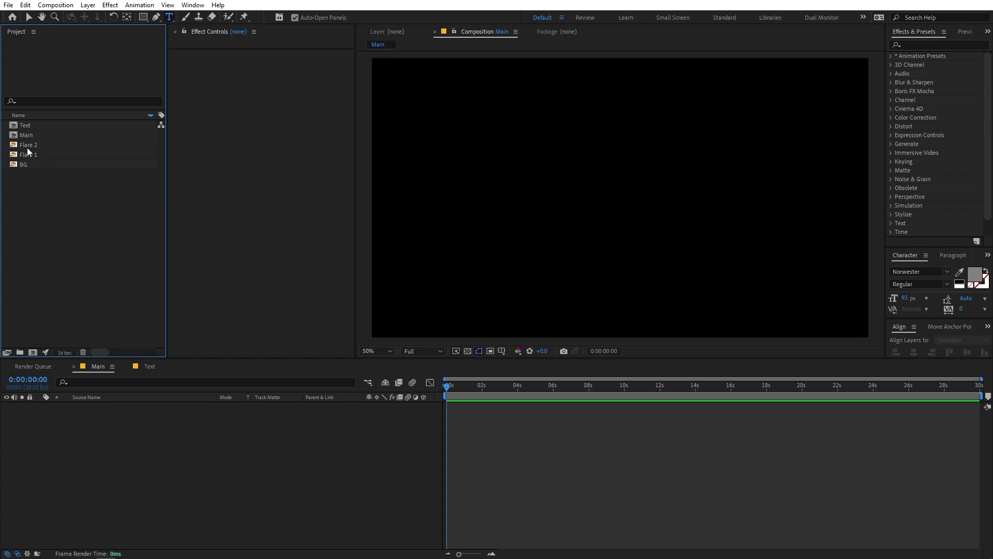
pyautogui.moveTo(24, 124); pyautogui.dragTo(141, 449)
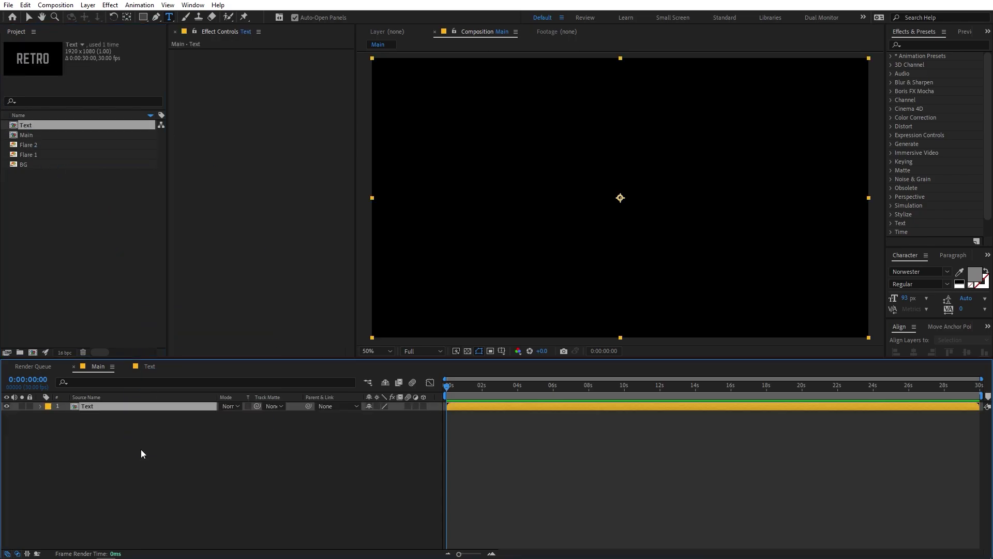
pyautogui.click(187, 469)
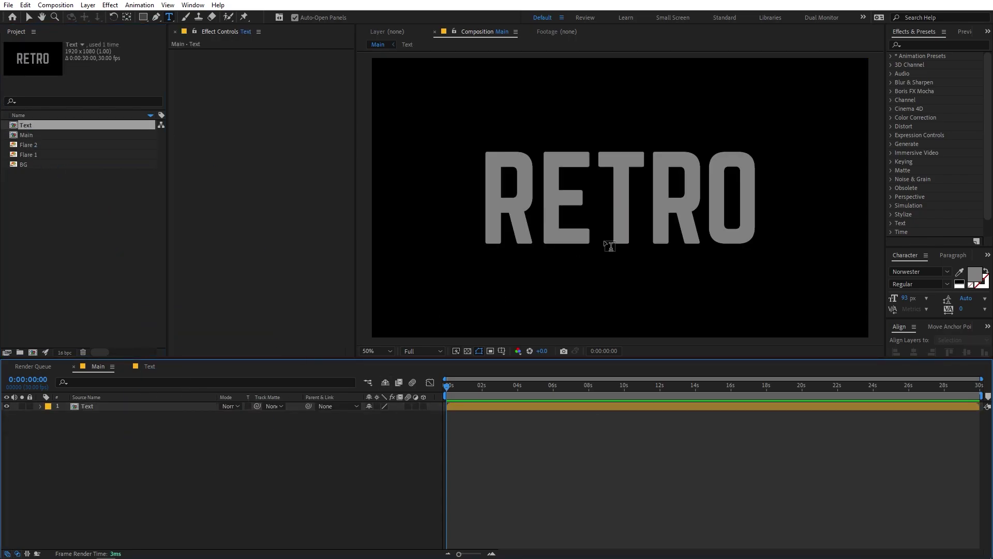
# Step: Apply a Bevel and Emboss layer style to the Text layer in Main
pyautogui.click(100, 407)
pyautogui.click(481, 424)
pyautogui.click(96, 409)
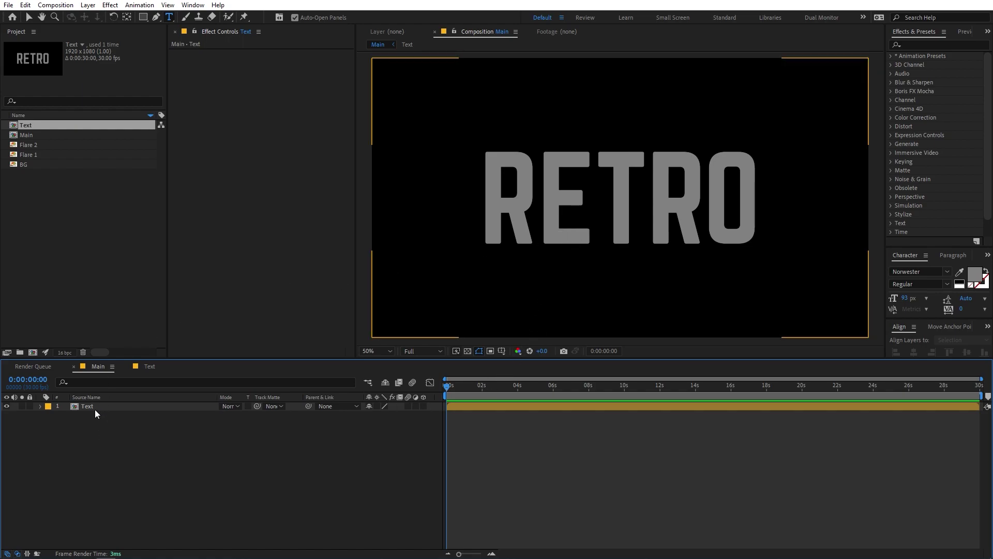
pyautogui.click(94, 409)
pyautogui.rightClick(94, 409)
pyautogui.moveTo(147, 237)
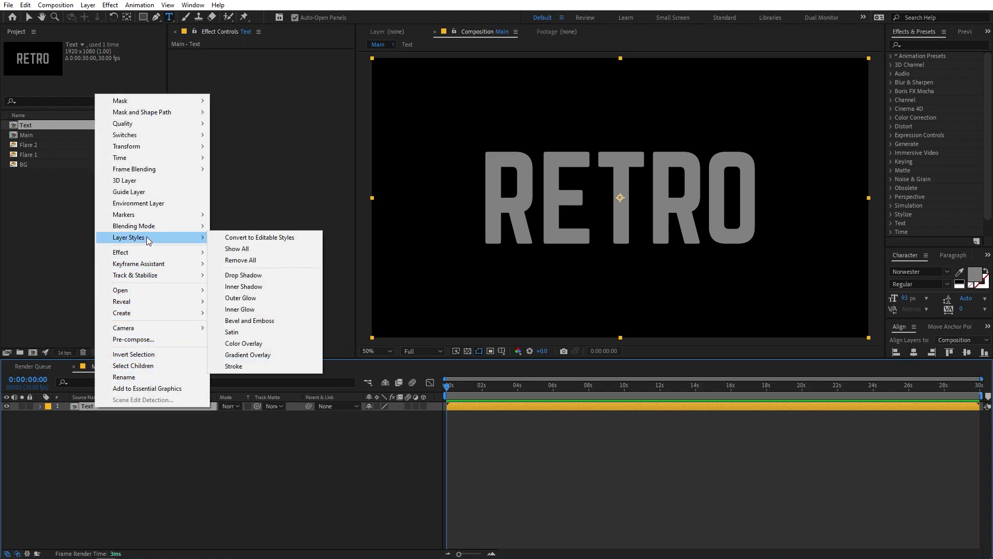
pyautogui.click(253, 321)
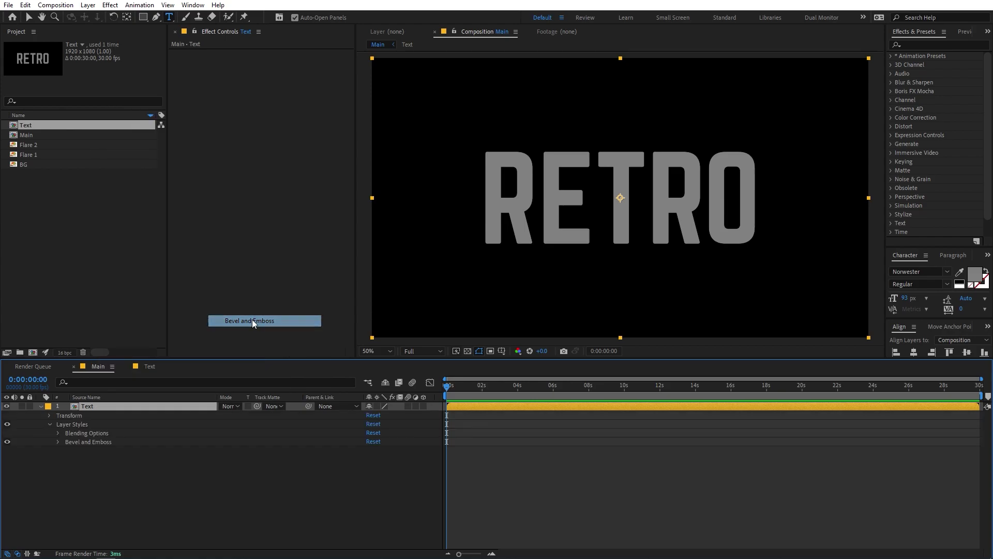
# Step: Set the Bevel and Emboss Size to 10 and its Depth to 1000% on the Text layer
pyautogui.press('.')
pyautogui.press('.')
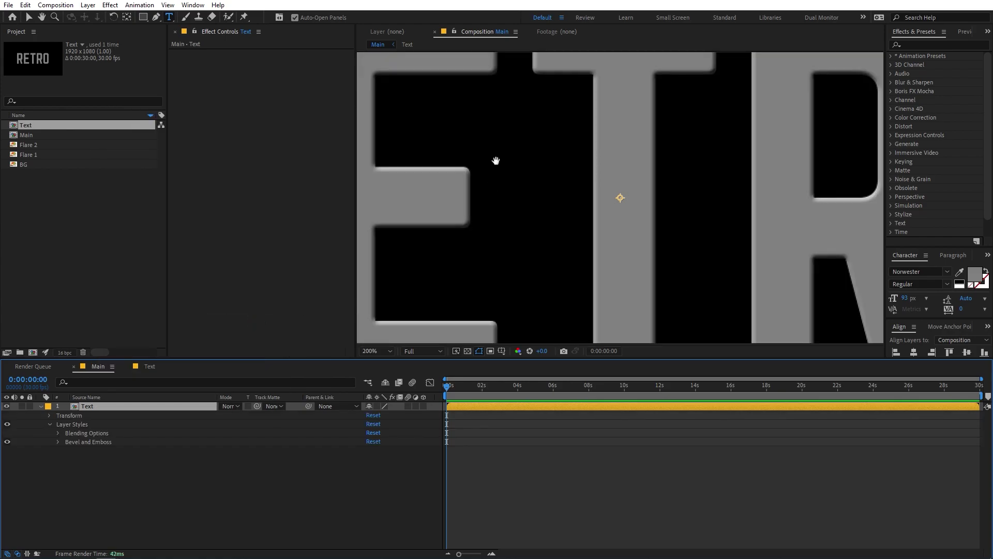
pyautogui.moveTo(497, 160); pyautogui.dragTo(657, 286)
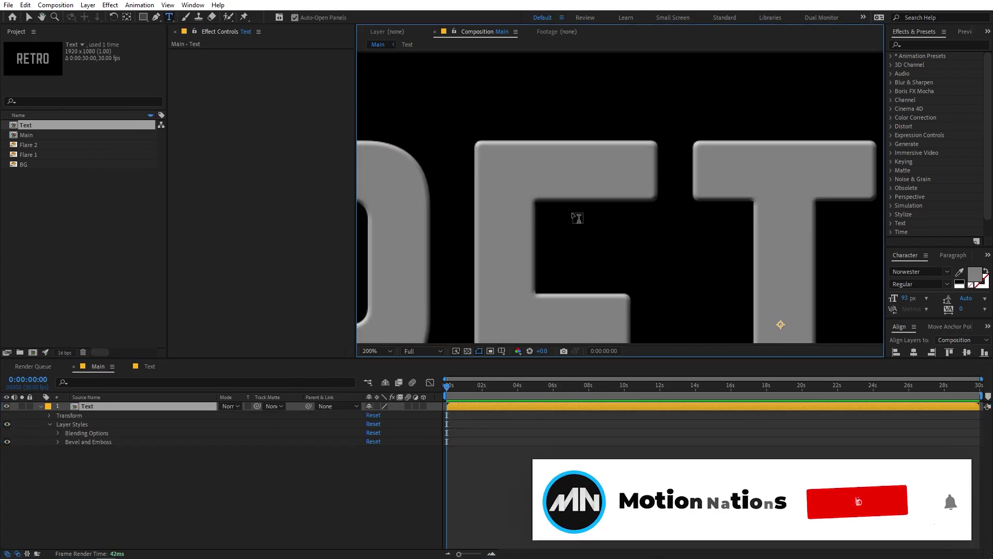
pyautogui.click(58, 443)
pyautogui.click(58, 443)
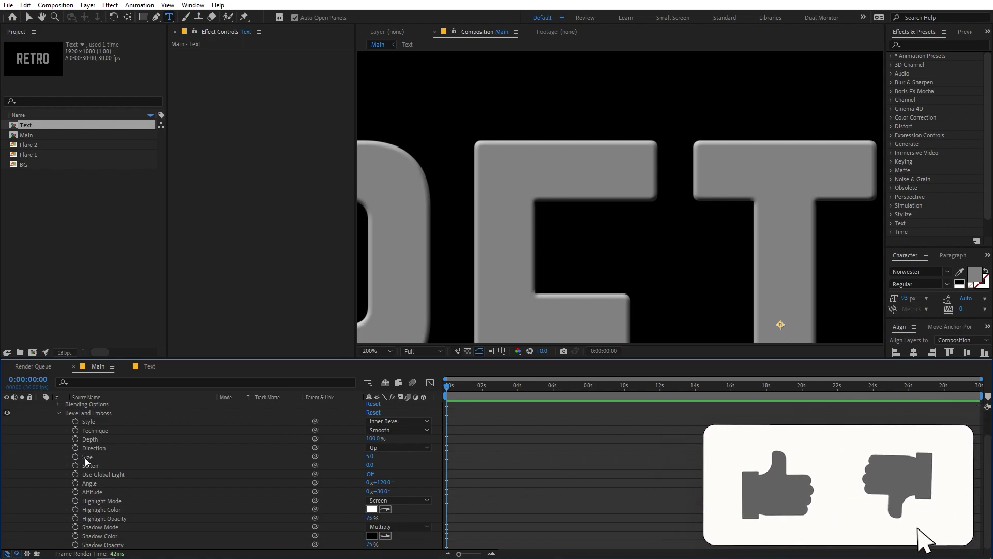
pyautogui.moveTo(371, 458); pyautogui.dragTo(377, 455)
pyautogui.click(376, 456)
pyautogui.write('1')
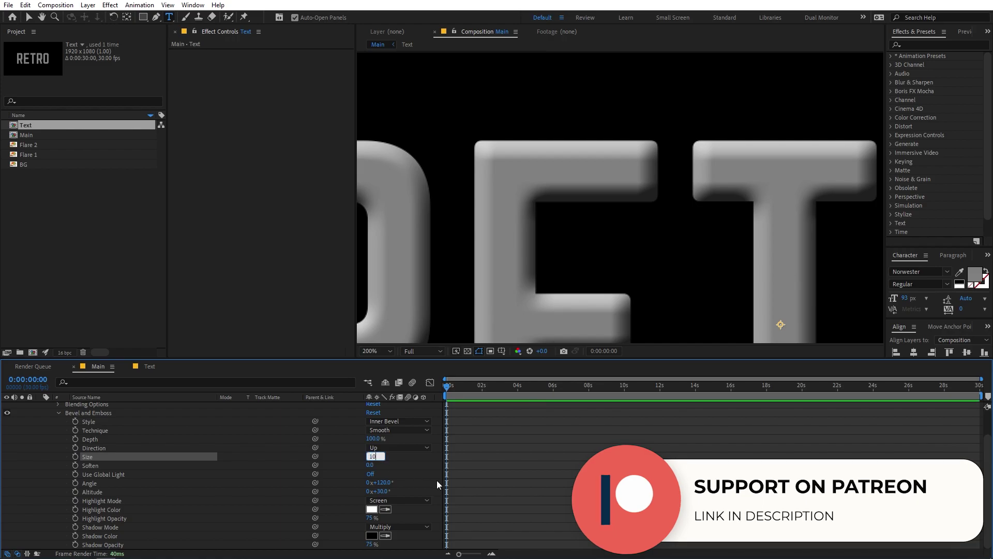
pyautogui.write('0')
pyautogui.click(416, 476)
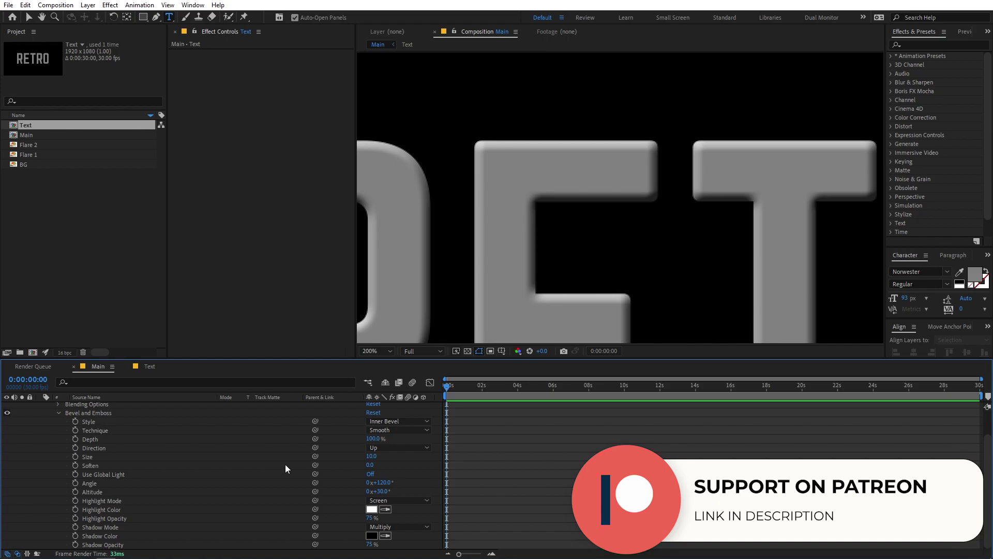
pyautogui.click(90, 438)
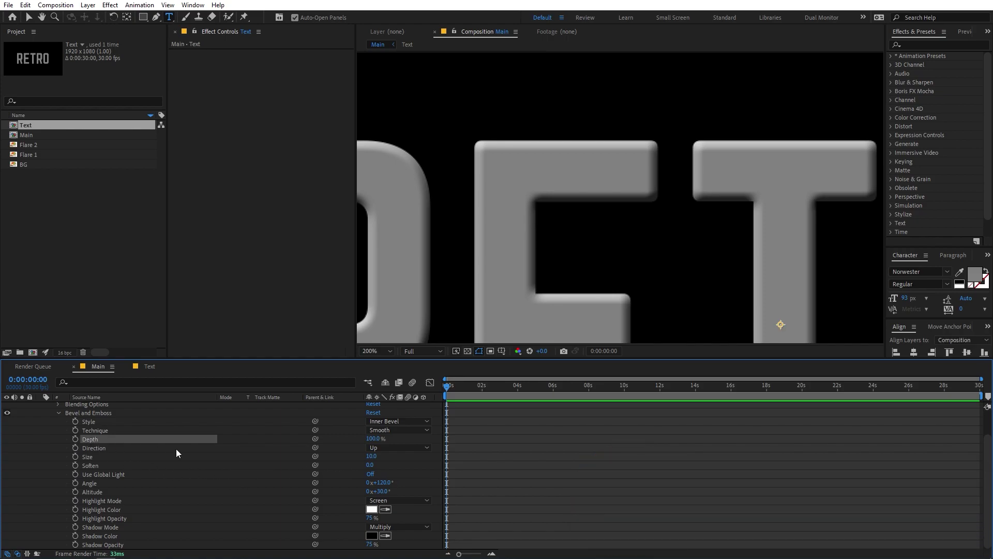
pyautogui.moveTo(376, 442); pyautogui.dragTo(875, 431)
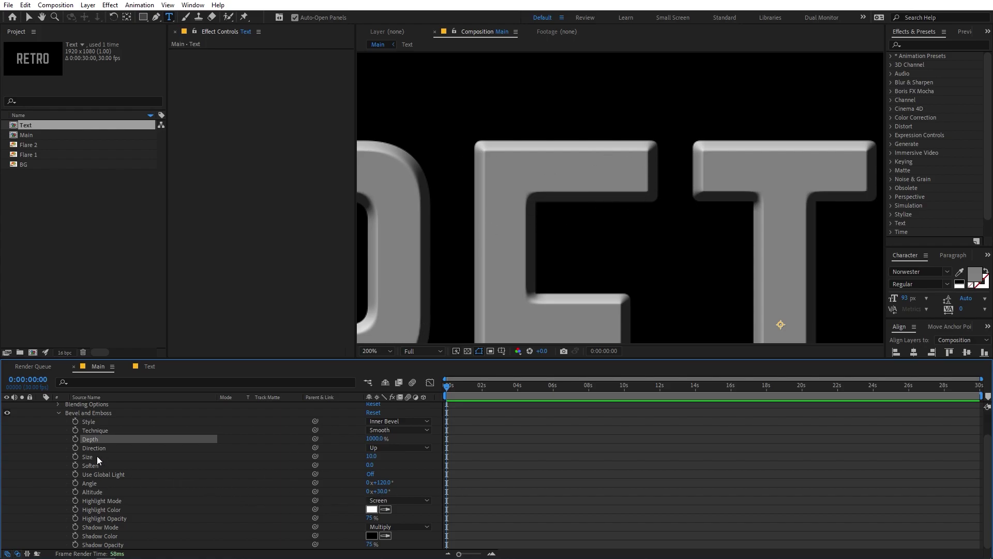
# Step: Set the Bevel and Emboss Angle to 60° and its Highlight Opacity to 20%
pyautogui.click(92, 485)
pyautogui.moveTo(388, 484); pyautogui.dragTo(384, 482)
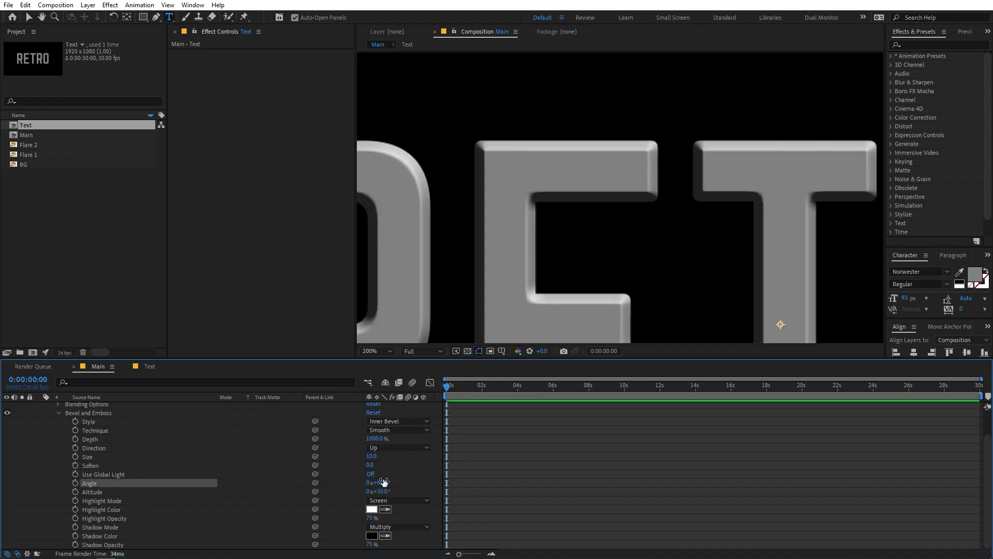
pyautogui.click(607, 468)
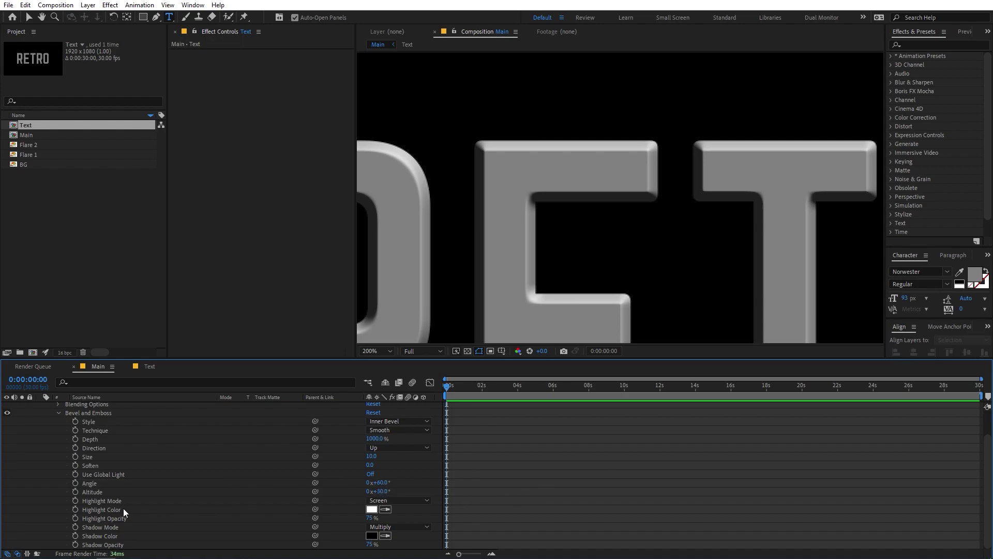
pyautogui.click(367, 518)
pyautogui.click(590, 487)
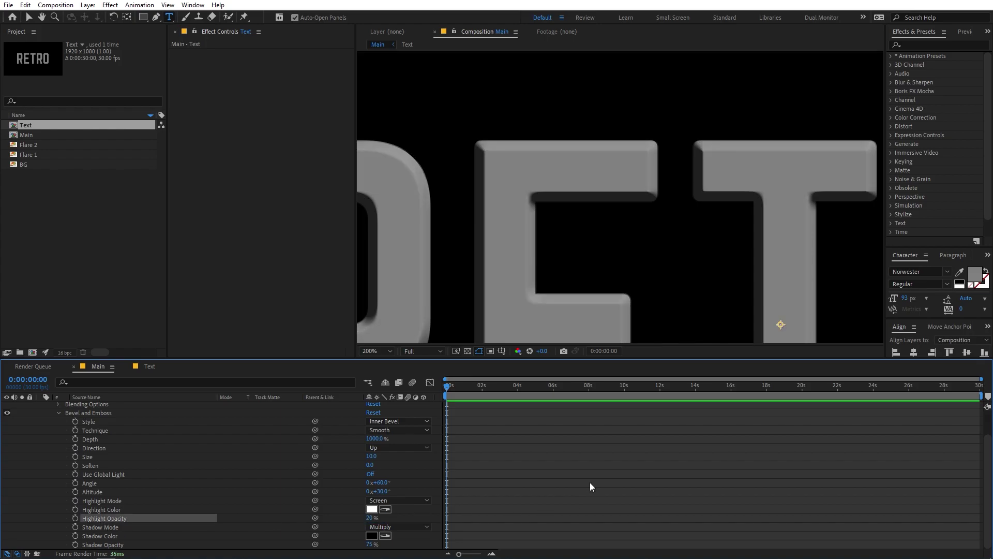
# Step: Set the Bevel and Emboss Shadow Opacity to 20% on the Text layer
pyautogui.click(369, 544)
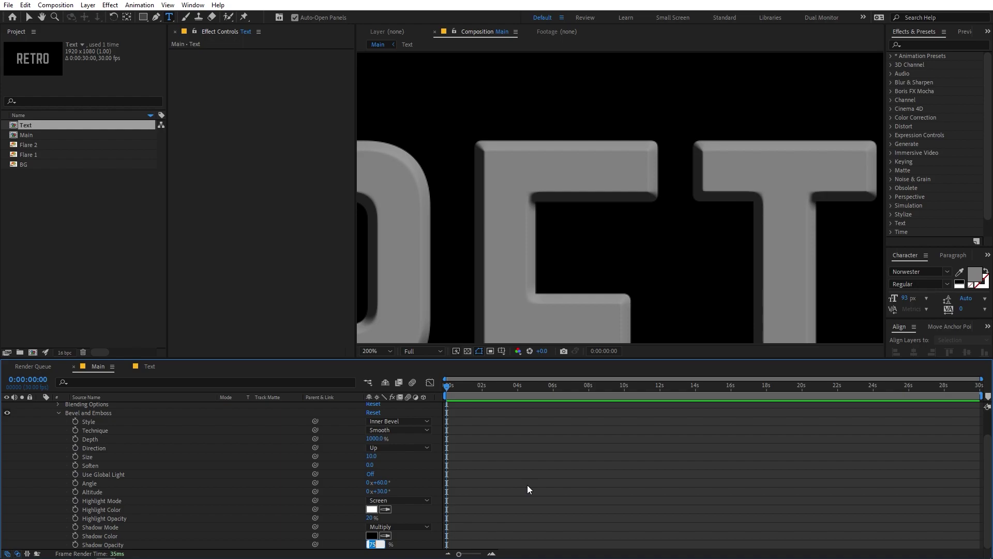
pyautogui.click(548, 478)
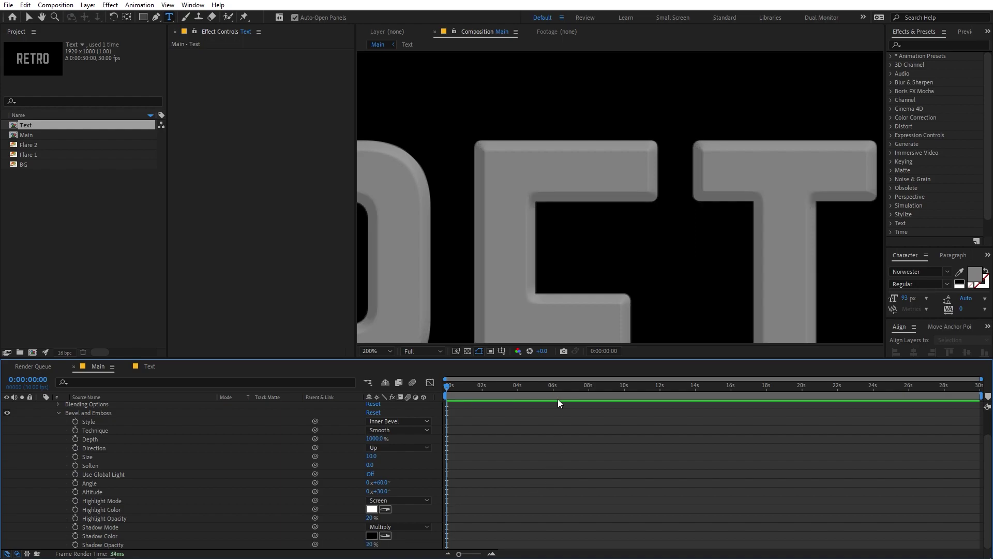
pyautogui.scroll(-4, 570, 302)
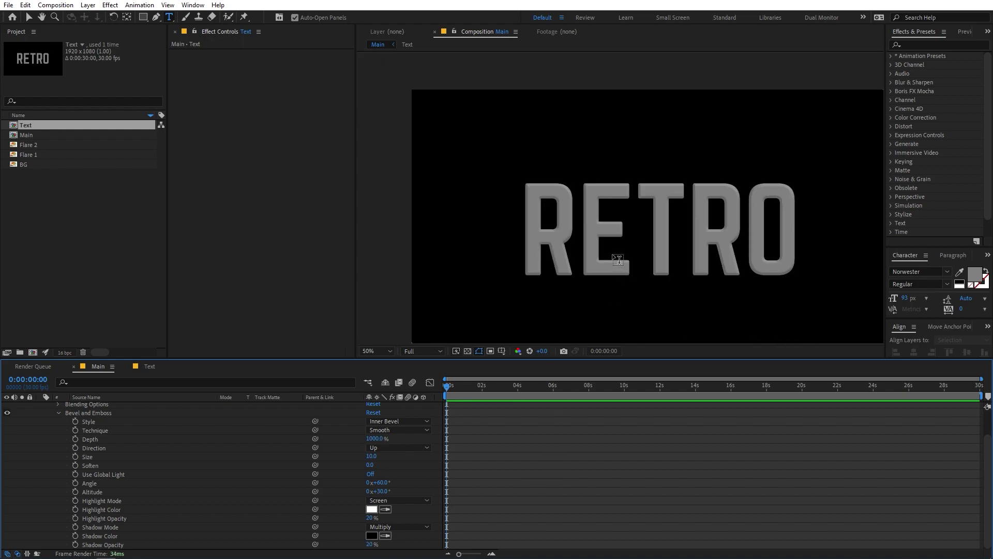
# Step: Change the Bevel and Emboss Technique to Chisel Hard and collapse the Text layer's properties
pyautogui.scroll(4, 618, 259)
pyautogui.press('h')
pyautogui.scroll(2, 597, 213)
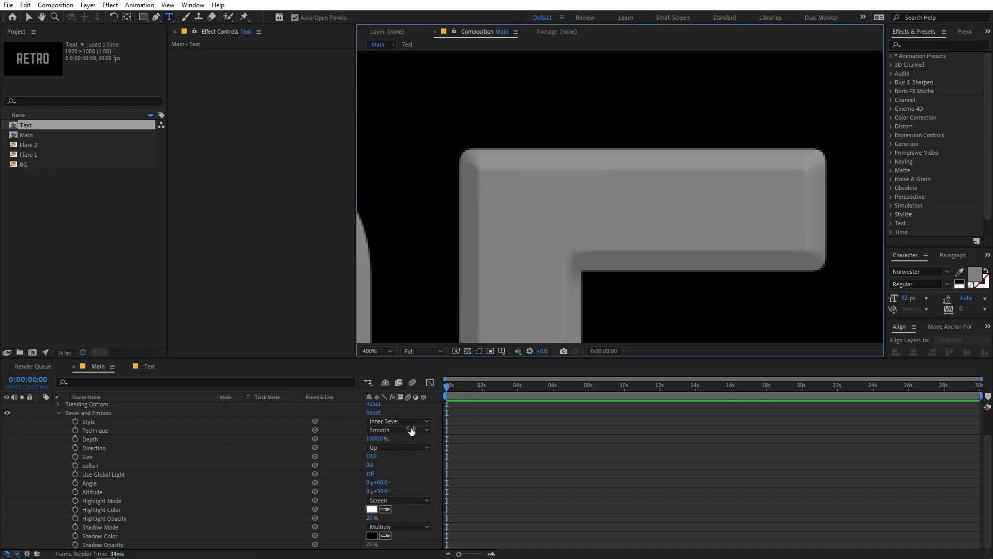
pyautogui.click(394, 430)
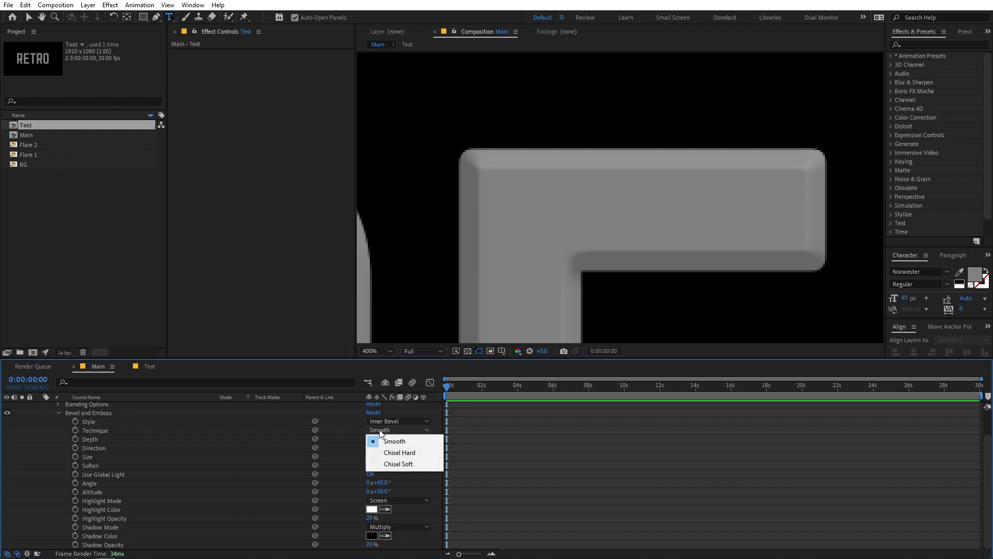
pyautogui.click(405, 453)
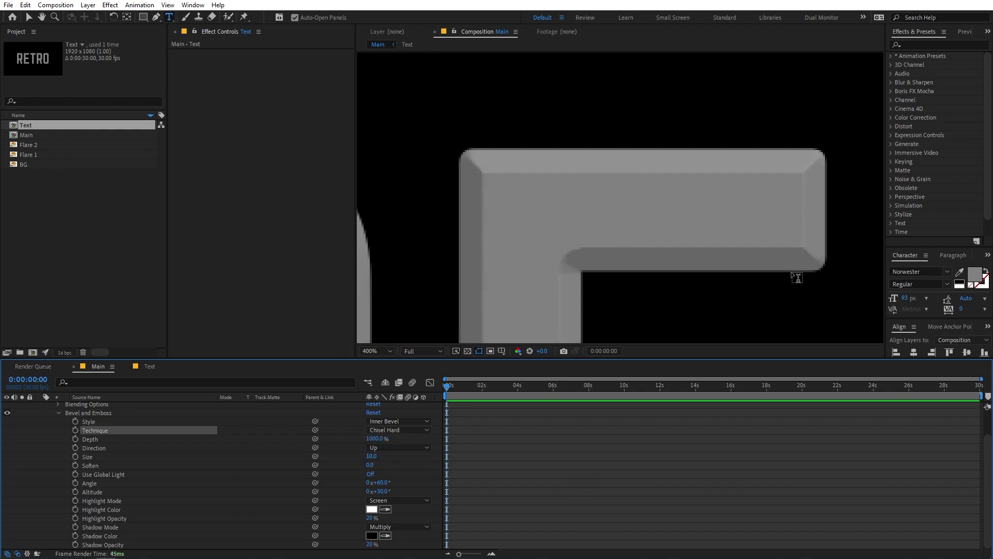
pyautogui.scroll(2, 170, 467)
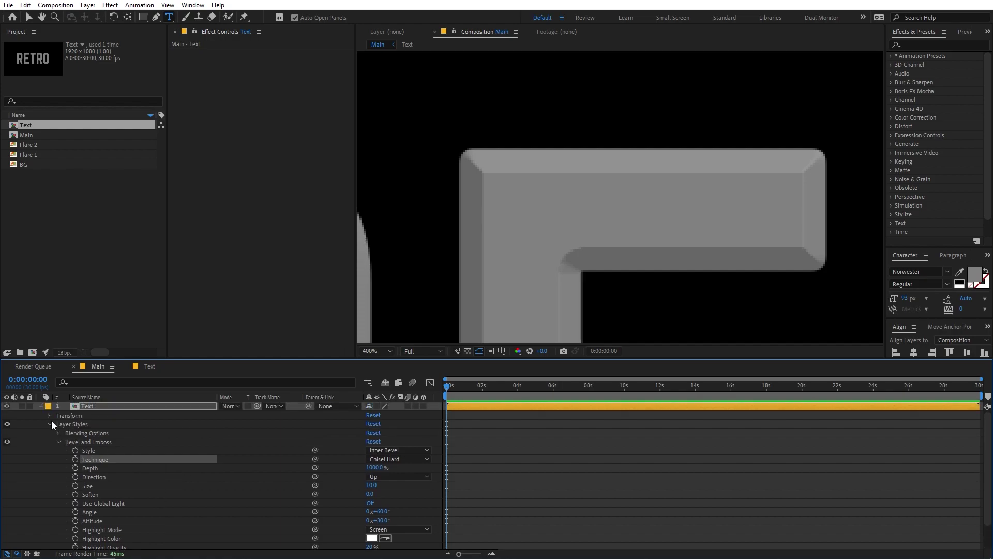
pyautogui.click(40, 407)
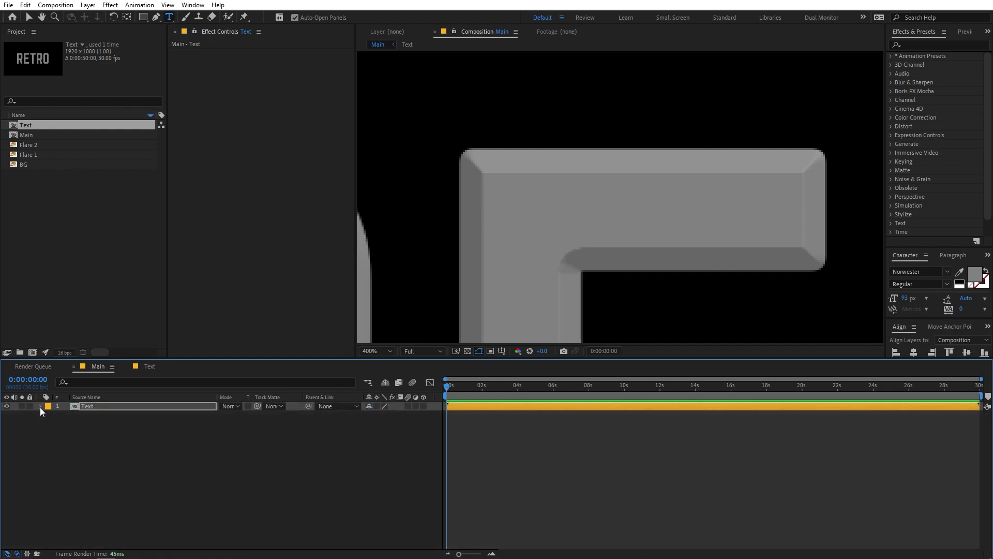
# Step: Create a black solid layer above the Text layer in Main and fit the composition in the viewer
pyautogui.click(178, 466)
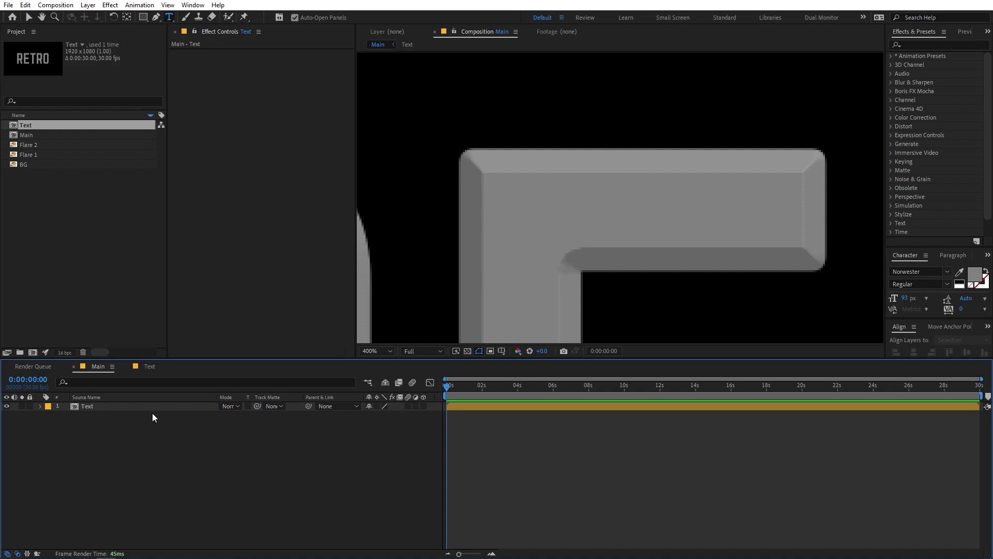
pyautogui.rightClick(156, 485)
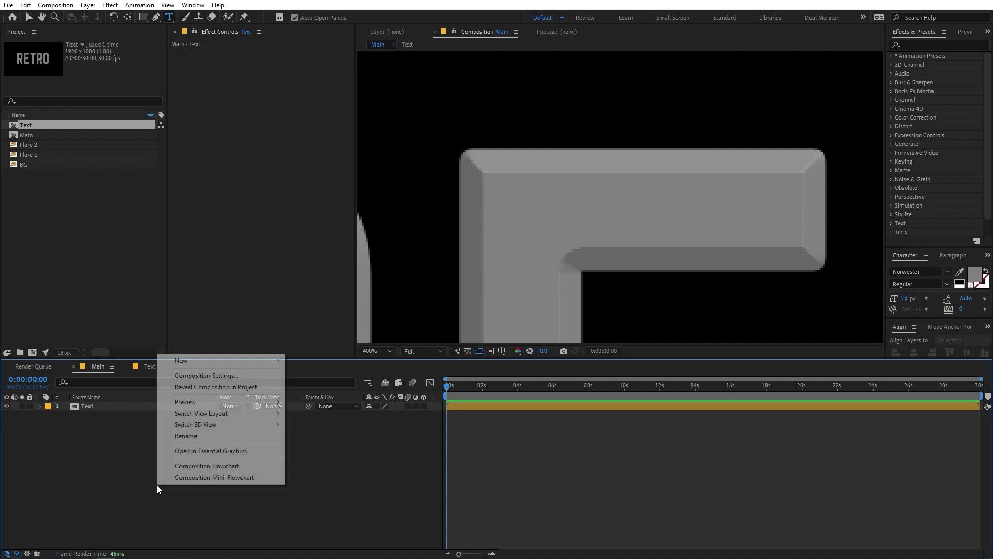
pyautogui.moveTo(228, 359)
pyautogui.click(316, 386)
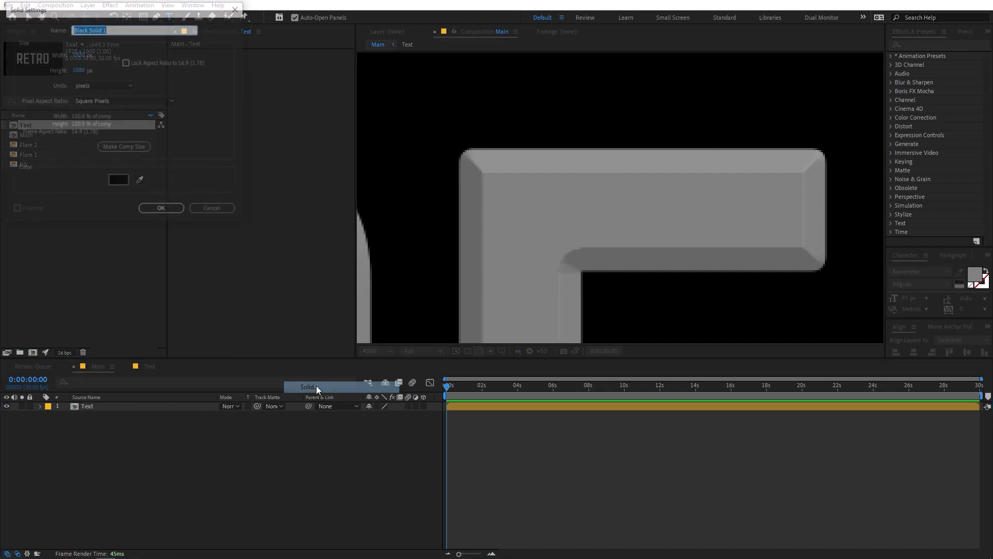
pyautogui.click(169, 211)
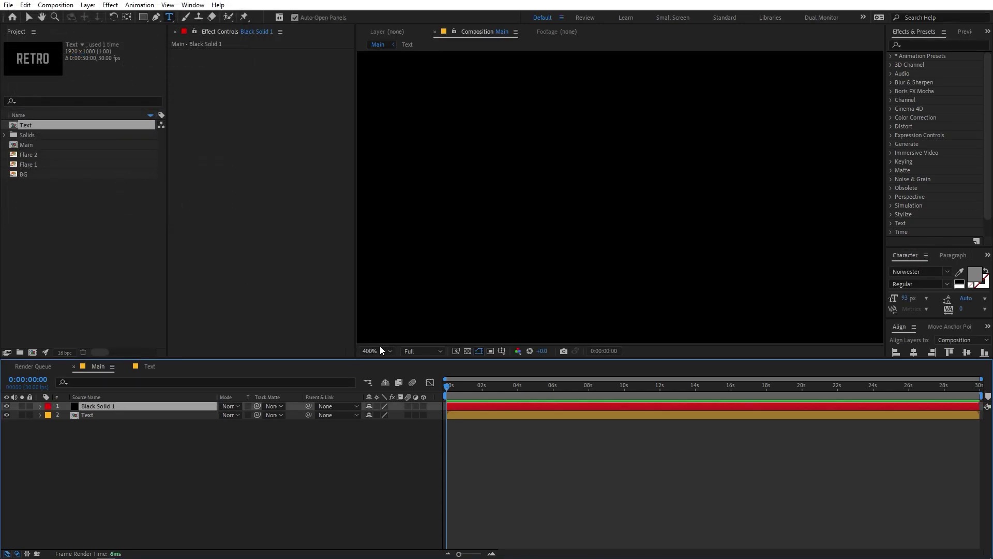
pyautogui.click(376, 352)
pyautogui.click(380, 533)
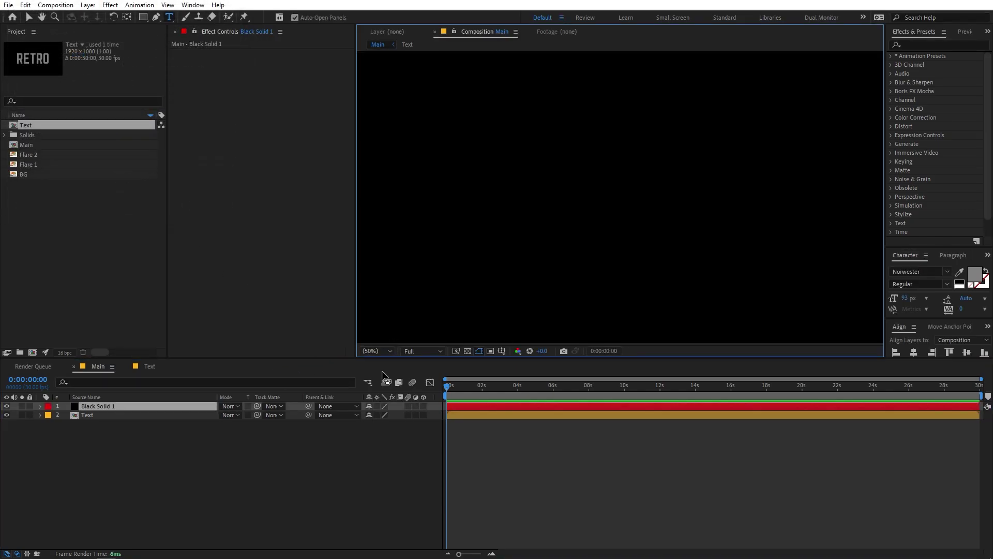
pyautogui.click(95, 501)
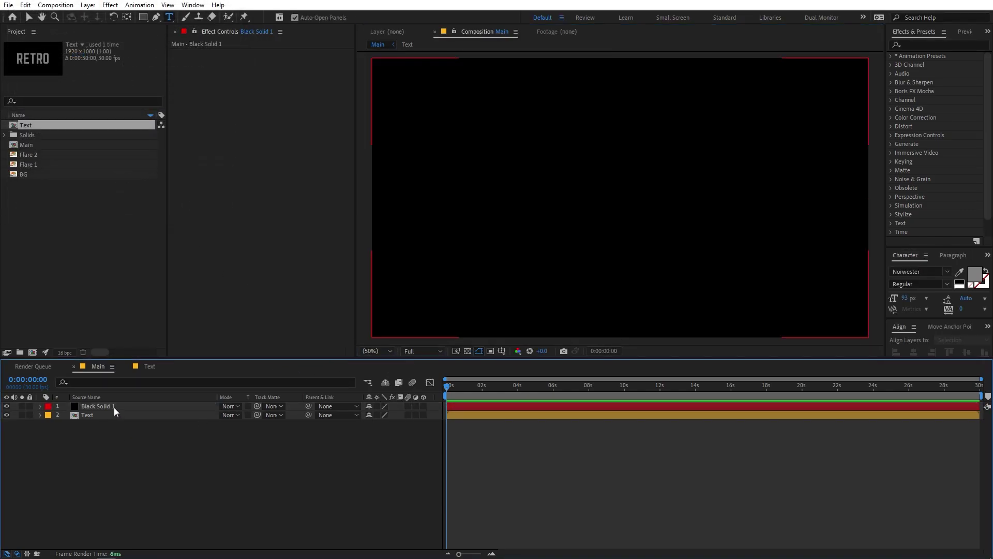
# Step: Apply the Gradient Ramp effect to the black solid and swap its start and end colors
pyautogui.click(114, 408)
pyautogui.click(924, 45)
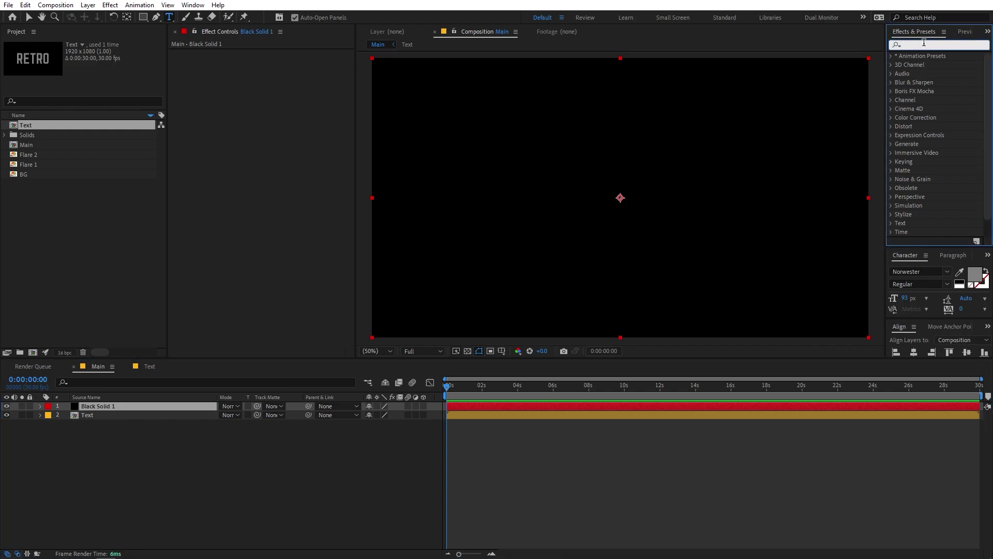
pyautogui.write('grad')
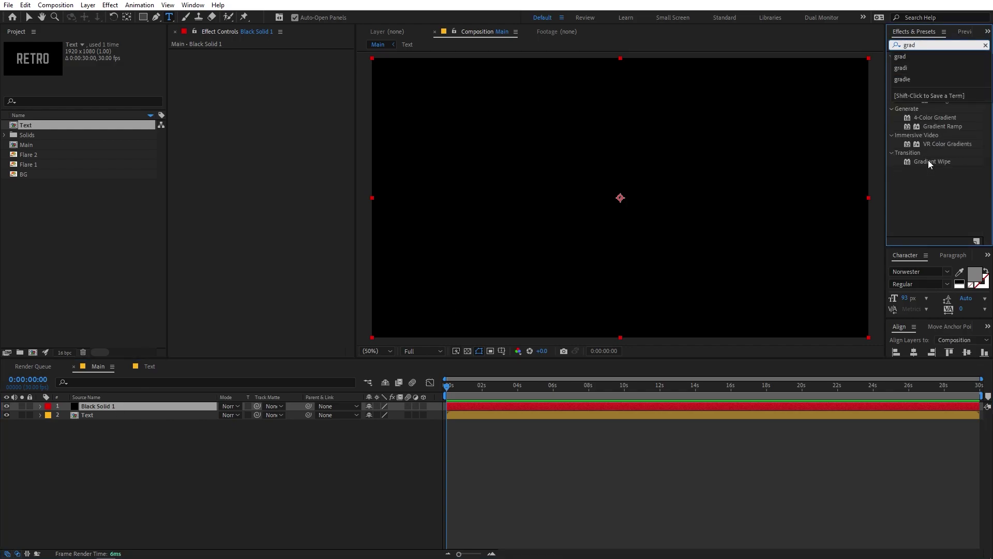
pyautogui.moveTo(936, 126); pyautogui.dragTo(125, 405)
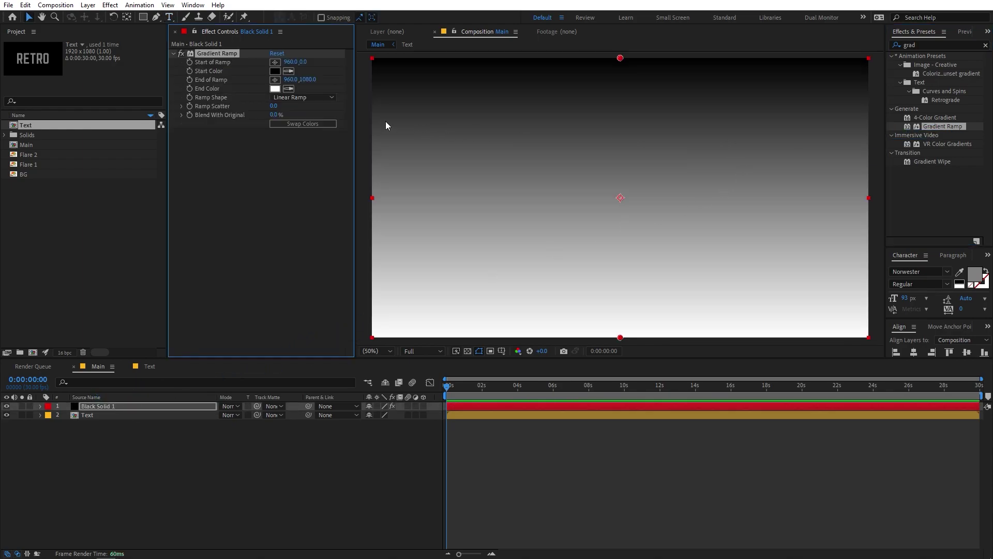
pyautogui.click(298, 123)
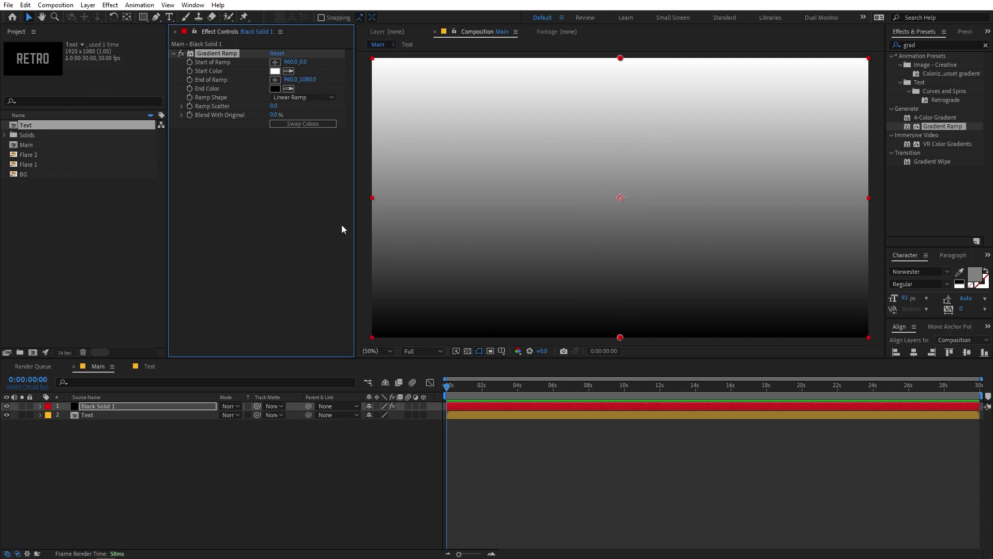
# Step: Place a second copy of the Text composition directly below the black solid and assign it as the solid's track matte
pyautogui.moveTo(26, 125); pyautogui.dragTo(89, 413)
pyautogui.click(119, 457)
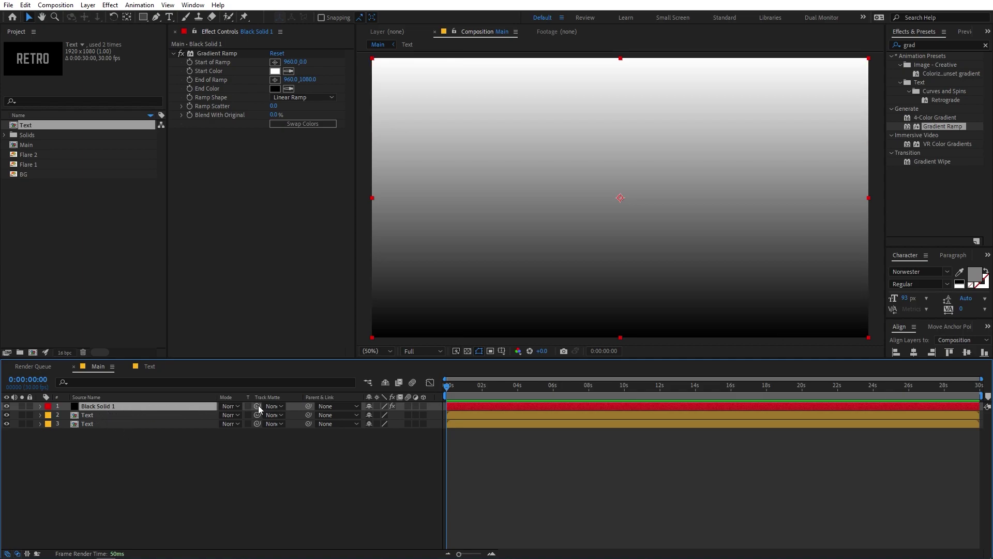
pyautogui.moveTo(259, 410); pyautogui.dragTo(94, 418)
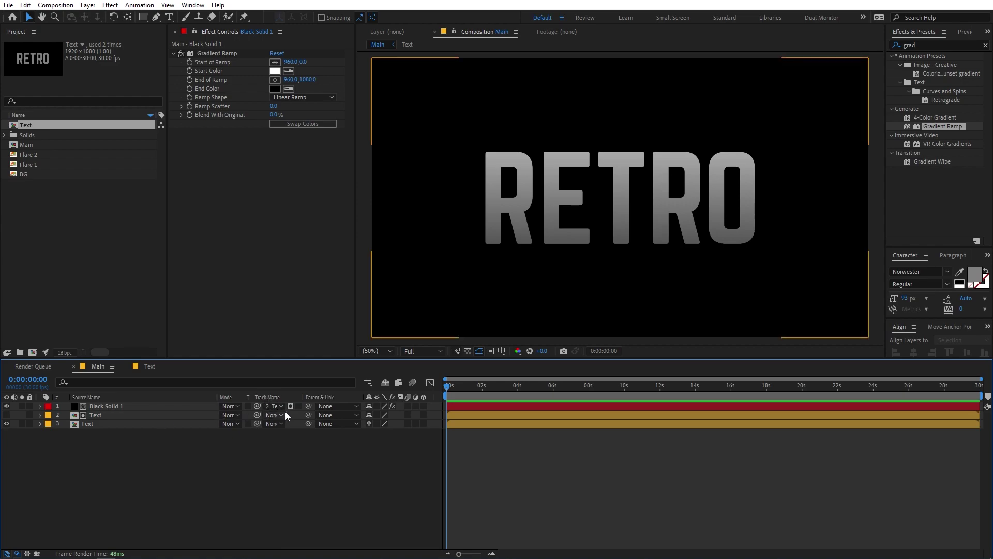
# Step: Try a luma matte on the black solid and switch it back to an alpha matte
pyautogui.click(269, 406)
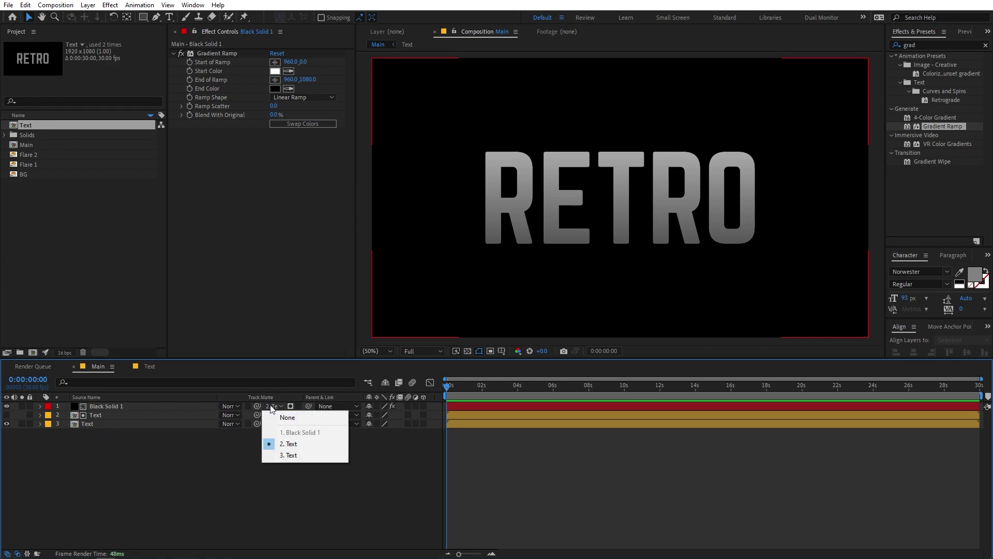
pyautogui.click(135, 460)
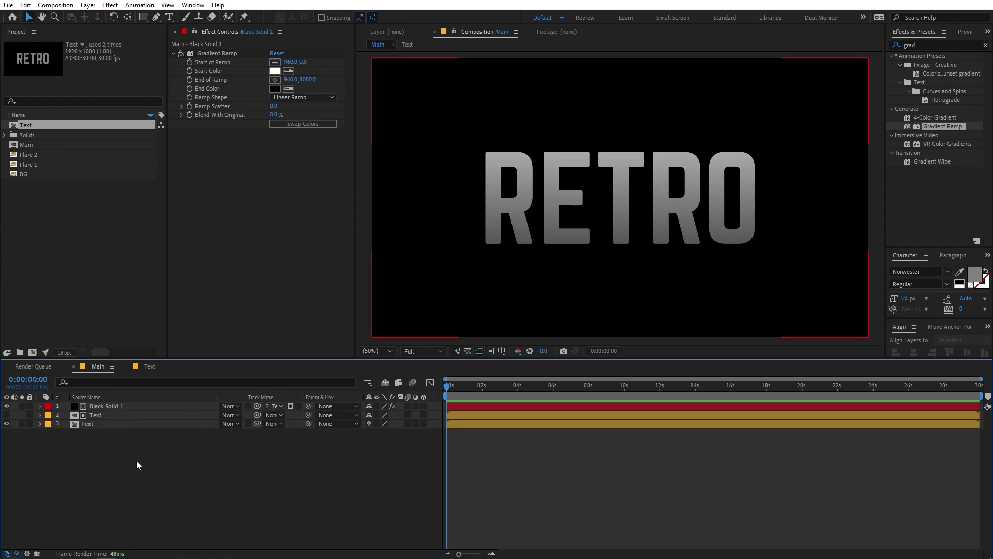
pyautogui.click(290, 406)
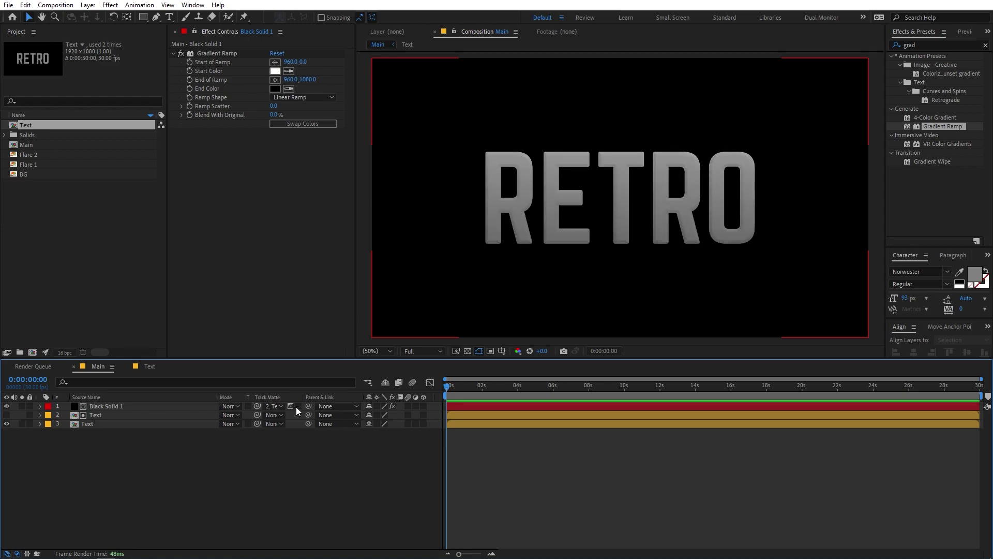
pyautogui.click(292, 406)
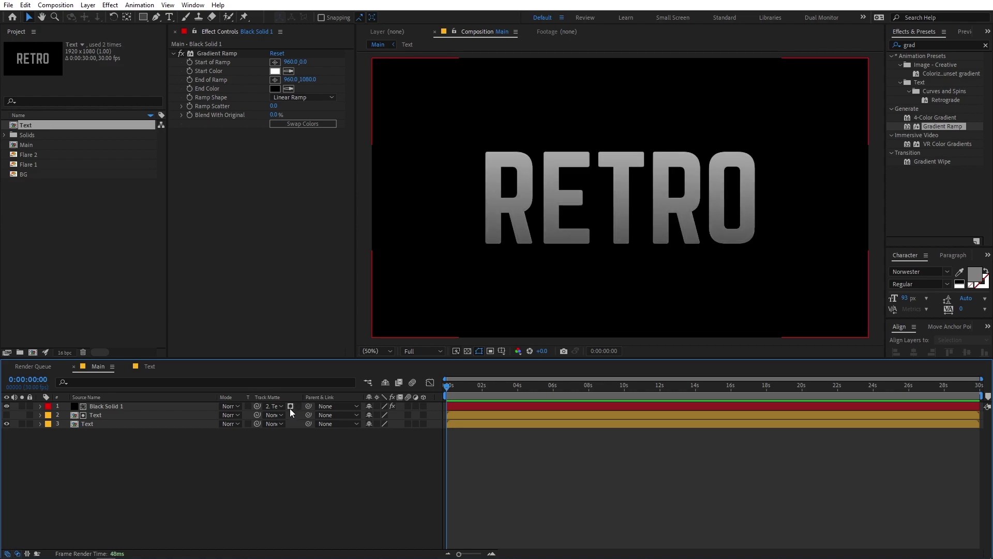
# Step: Set the black solid's blending mode to Overlay and its opacity to 50%
pyautogui.click(122, 406)
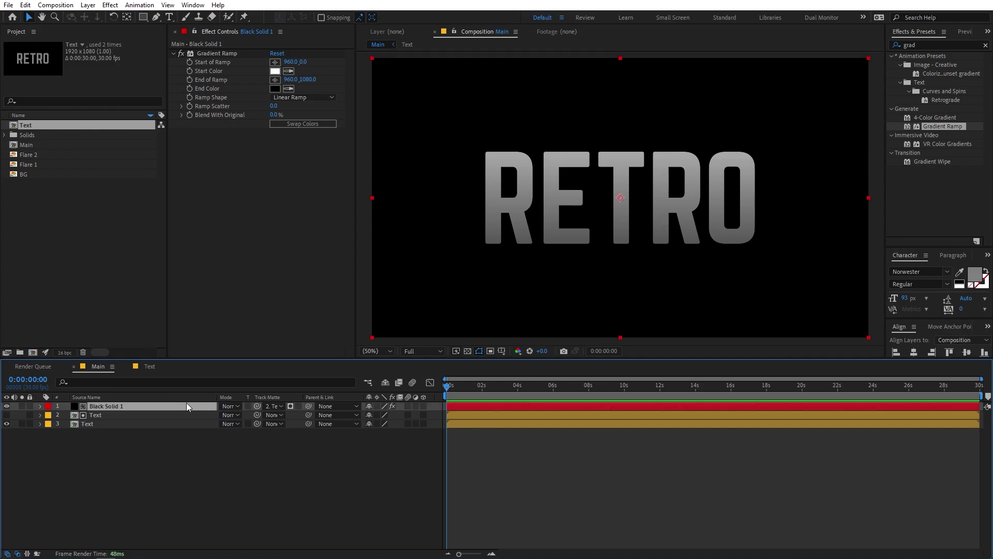
pyautogui.click(230, 407)
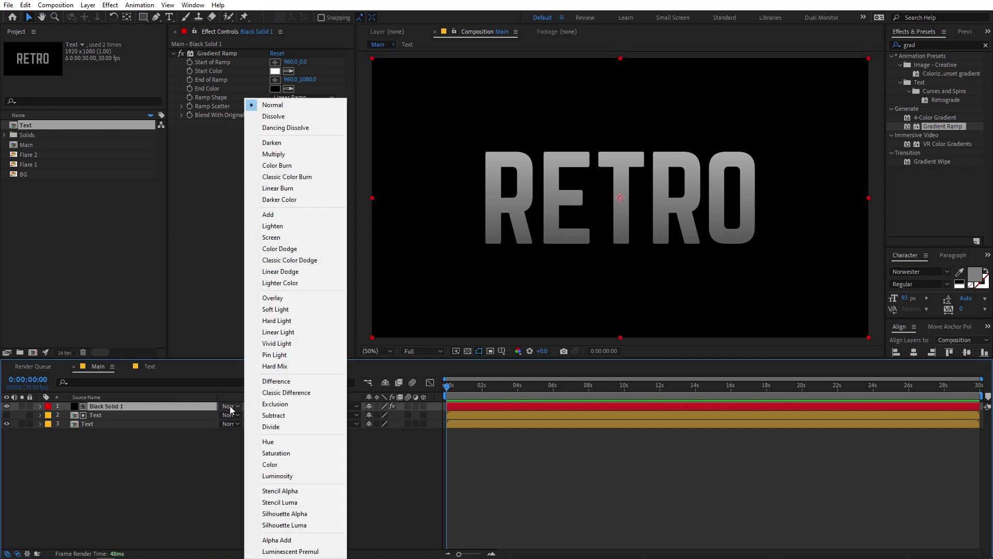
pyautogui.click(275, 298)
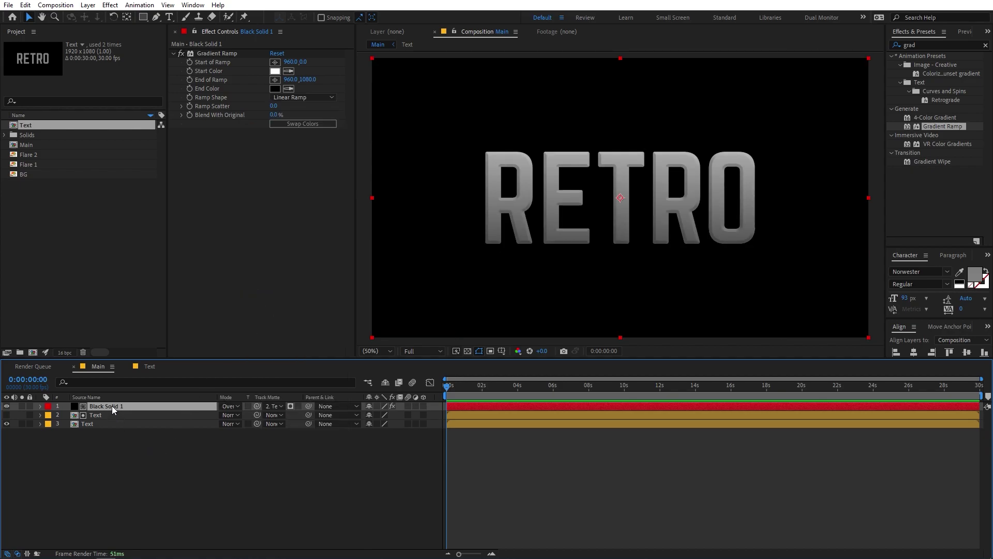
pyautogui.press('t')
pyautogui.click(373, 415)
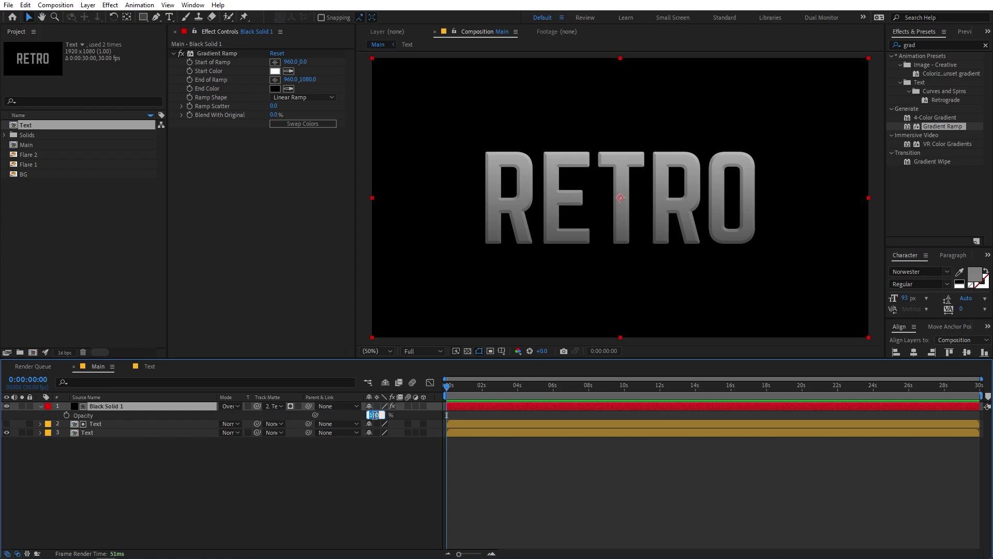
pyautogui.write('50')
pyautogui.press('Return')
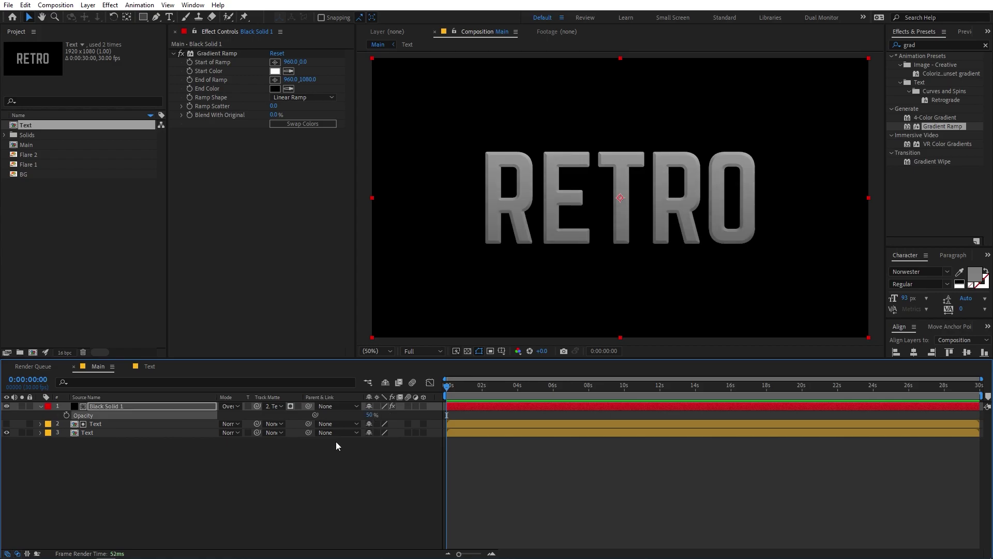
pyautogui.click(181, 510)
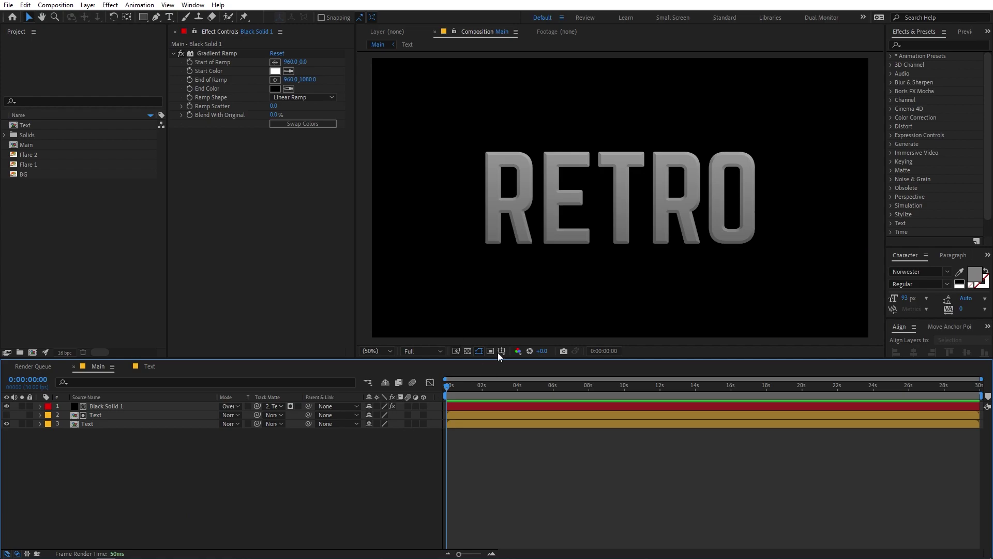
# Step: Create an adjustment layer at the top of the Main layer stack and apply the Colorama effect to it
pyautogui.rightClick(174, 514)
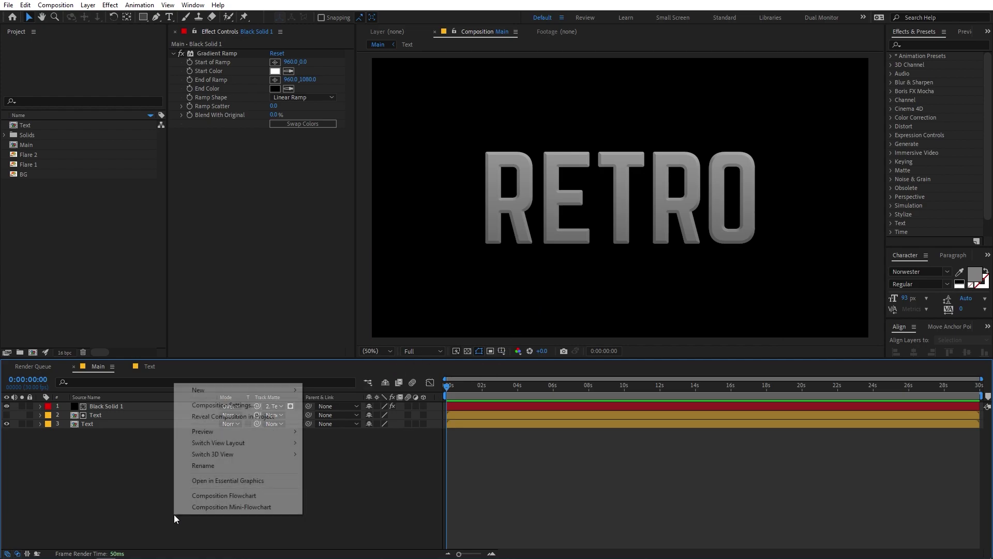
pyautogui.moveTo(213, 390)
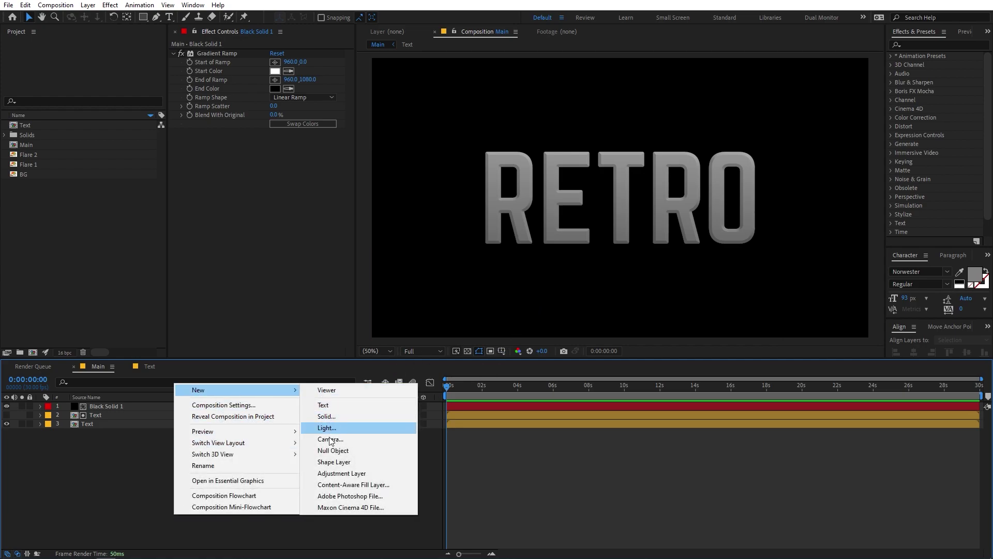
pyautogui.click(328, 473)
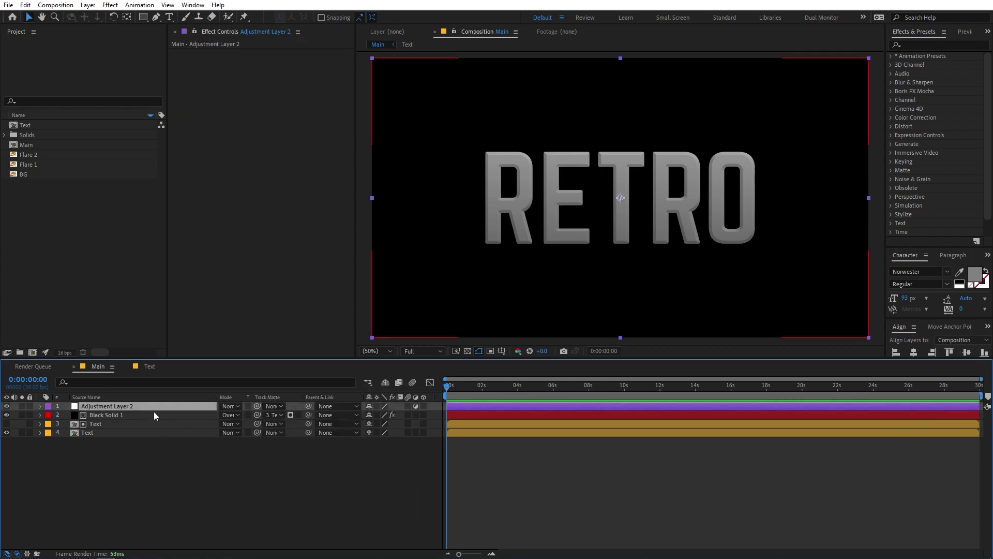
pyautogui.click(913, 45)
pyautogui.write('colora')
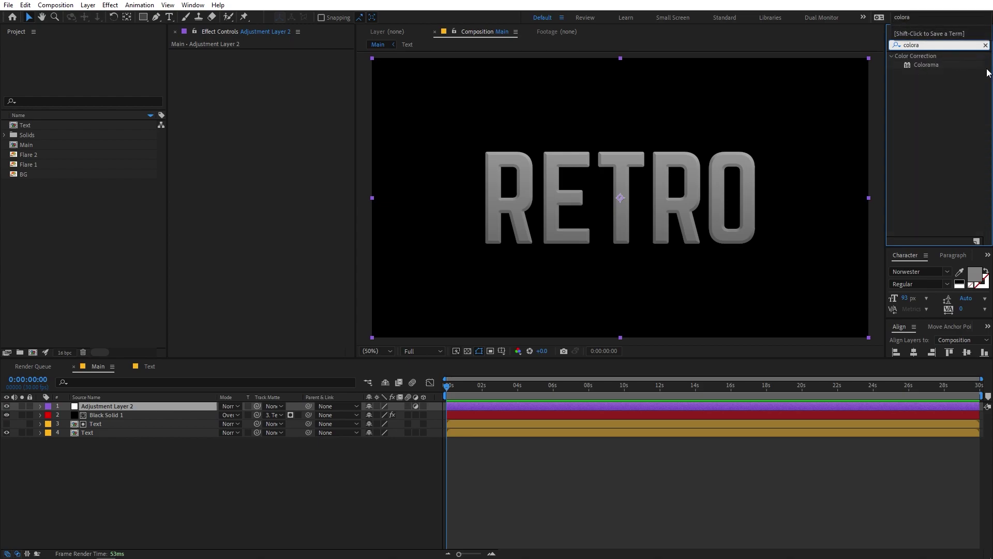
pyautogui.moveTo(933, 62); pyautogui.dragTo(151, 405)
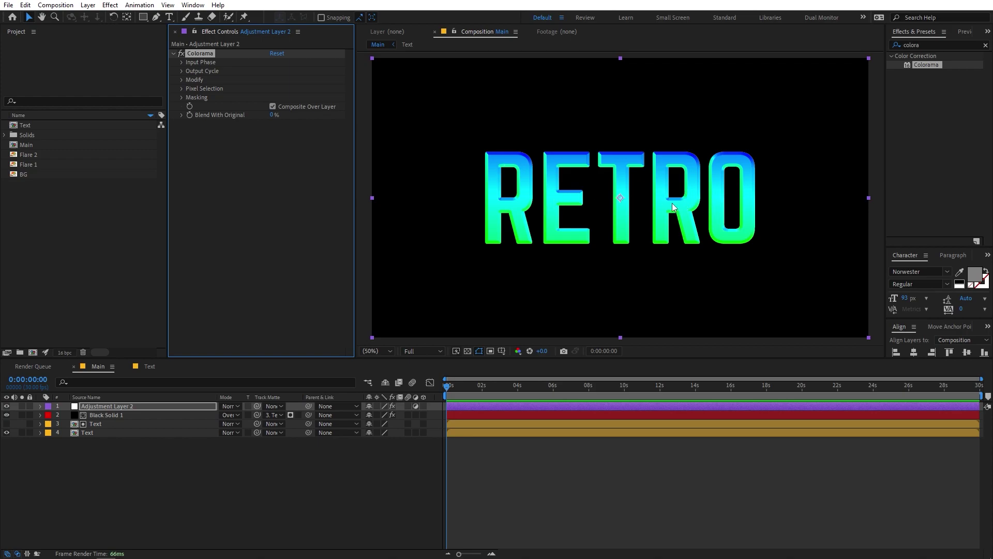
# Step: Try the Horizon preset palette for Colorama's output cycle
pyautogui.click(182, 71)
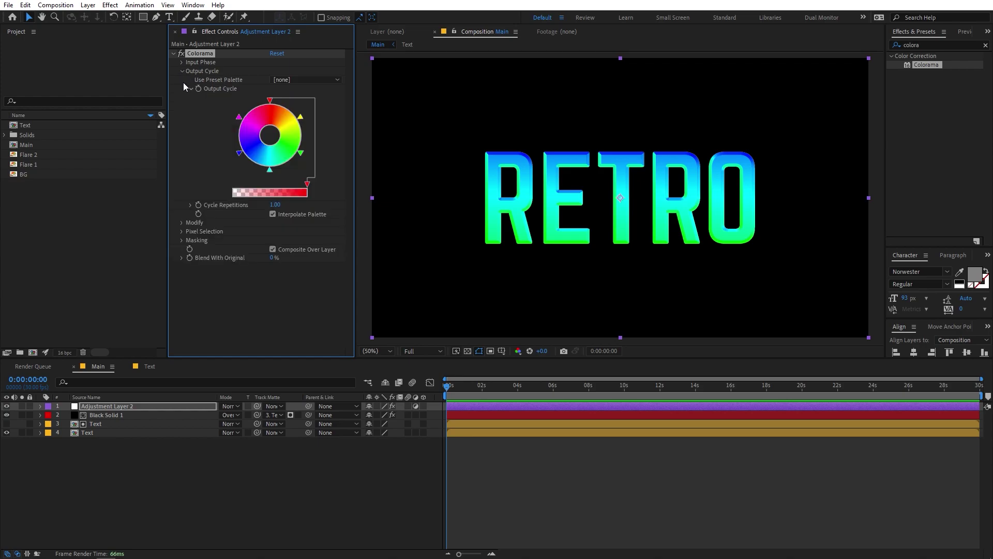
pyautogui.click(282, 79)
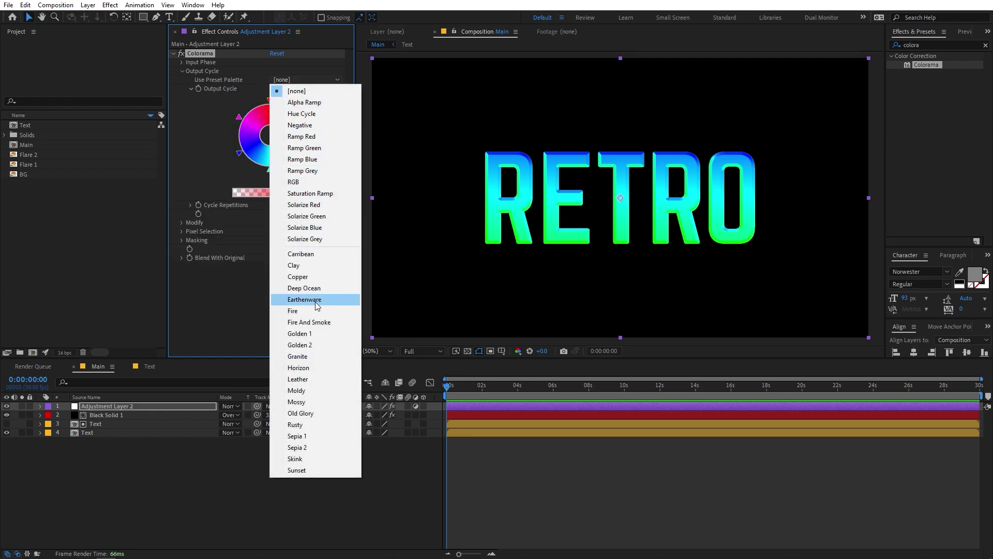
pyautogui.click(299, 368)
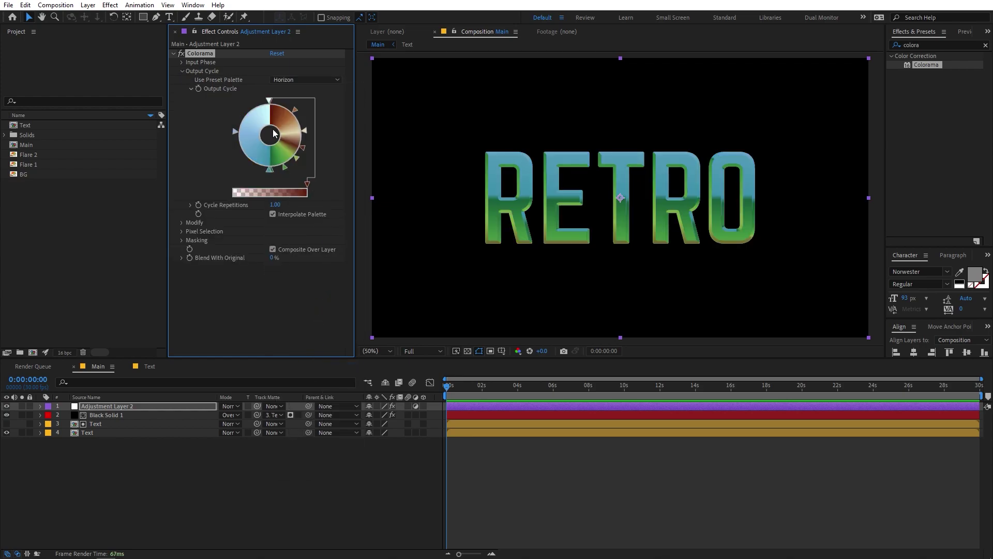
# Step: Try a Colorama phase shift of about -38° and undo it
pyautogui.click(182, 62)
pyautogui.moveTo(284, 106)
pyautogui.mouseDown()
pyautogui.moveTo(301, 111)
pyautogui.moveTo(269, 118)
pyautogui.moveTo(283, 122)
pyautogui.mouseUp()
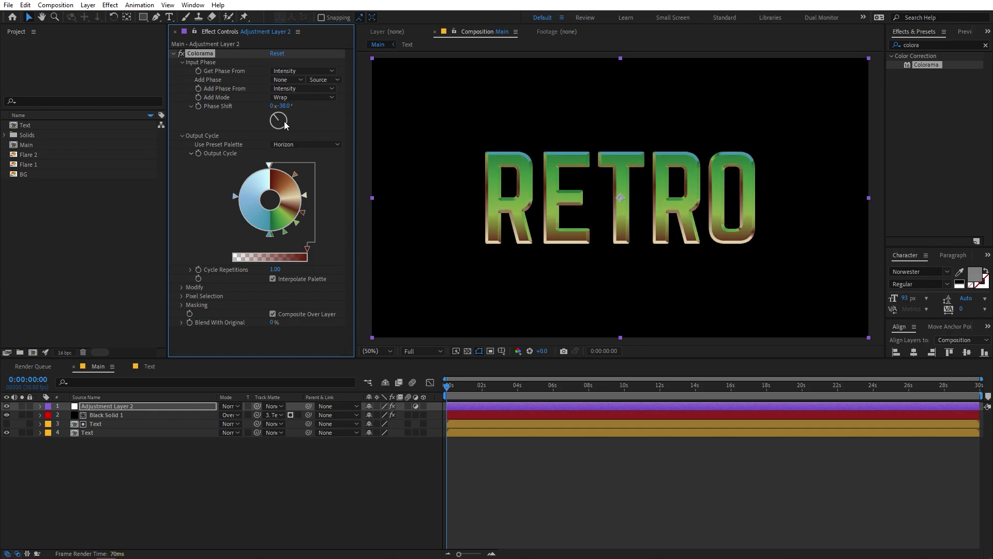
pyautogui.hotkey('ctrl', 'z')
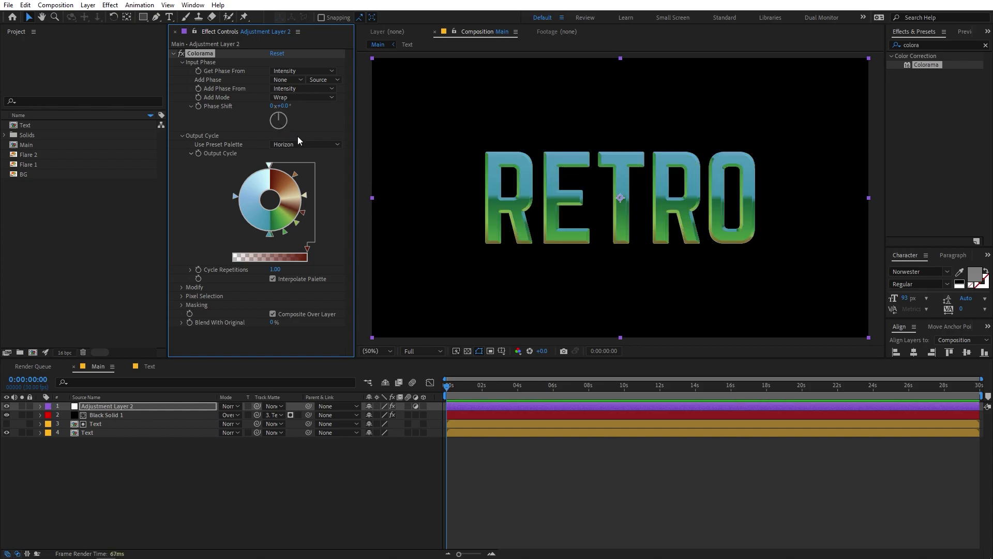
# Step: Load the Ramp Grey palette, move its black and white stops together to the wheel's lower right, and set Phase Shift to -34°
pyautogui.click(274, 144)
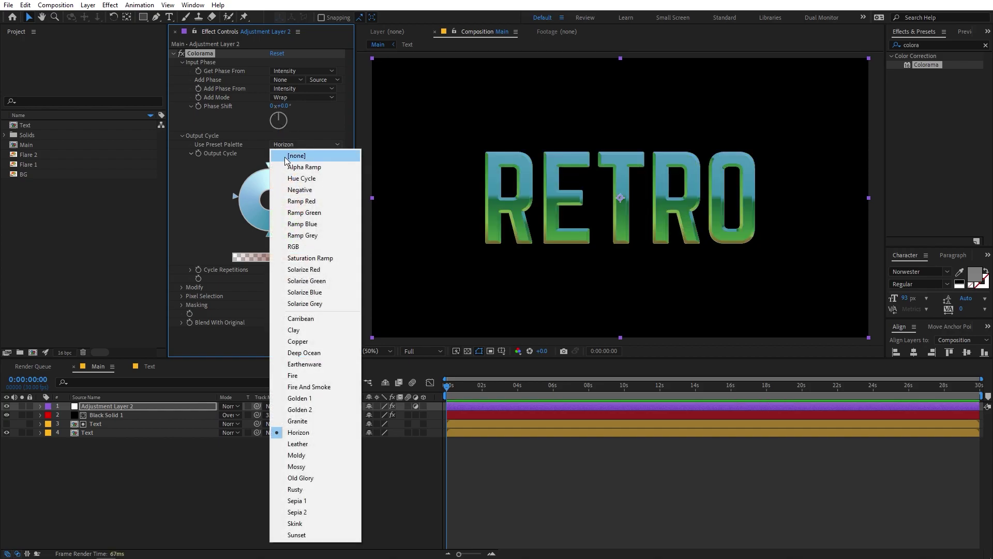
pyautogui.click(312, 235)
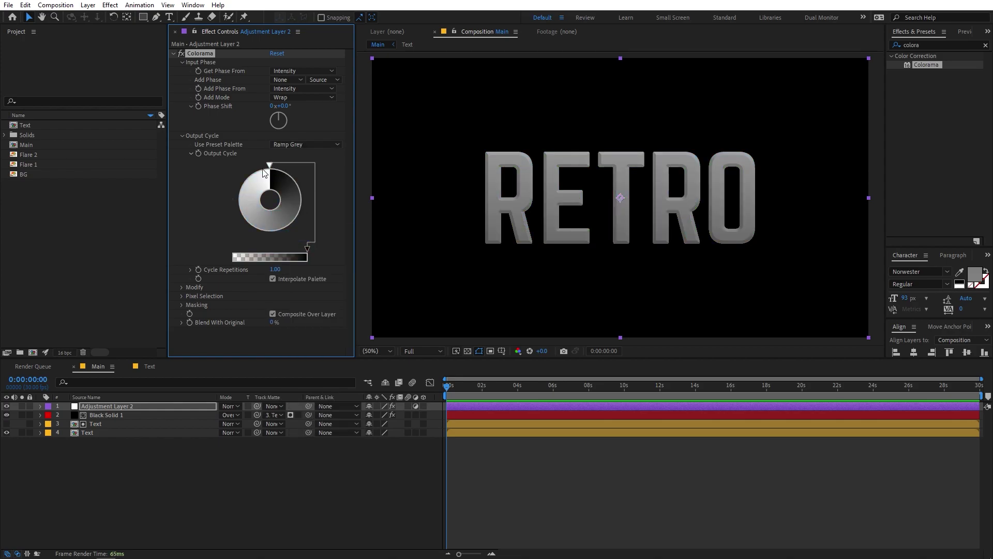
pyautogui.moveTo(270, 165)
pyautogui.mouseDown()
pyautogui.moveTo(243, 217)
pyautogui.moveTo(272, 251)
pyautogui.moveTo(296, 226)
pyautogui.mouseUp()
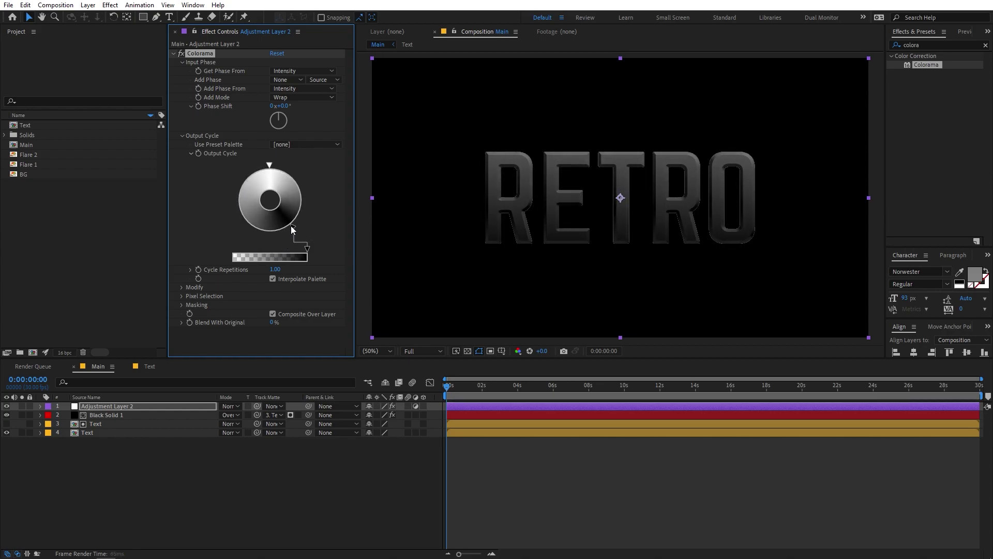
pyautogui.click(269, 166)
pyautogui.moveTo(270, 166)
pyautogui.mouseDown()
pyautogui.moveTo(254, 174)
pyautogui.moveTo(242, 212)
pyautogui.moveTo(259, 237)
pyautogui.moveTo(292, 232)
pyautogui.mouseUp()
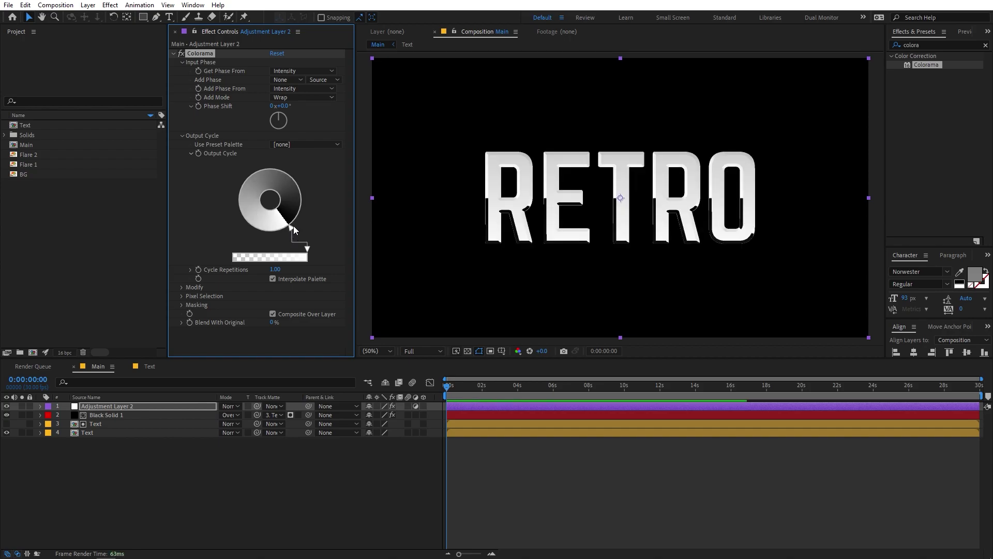
pyautogui.moveTo(279, 107)
pyautogui.mouseDown()
pyautogui.moveTo(301, 106)
pyautogui.moveTo(269, 108)
pyautogui.mouseUp()
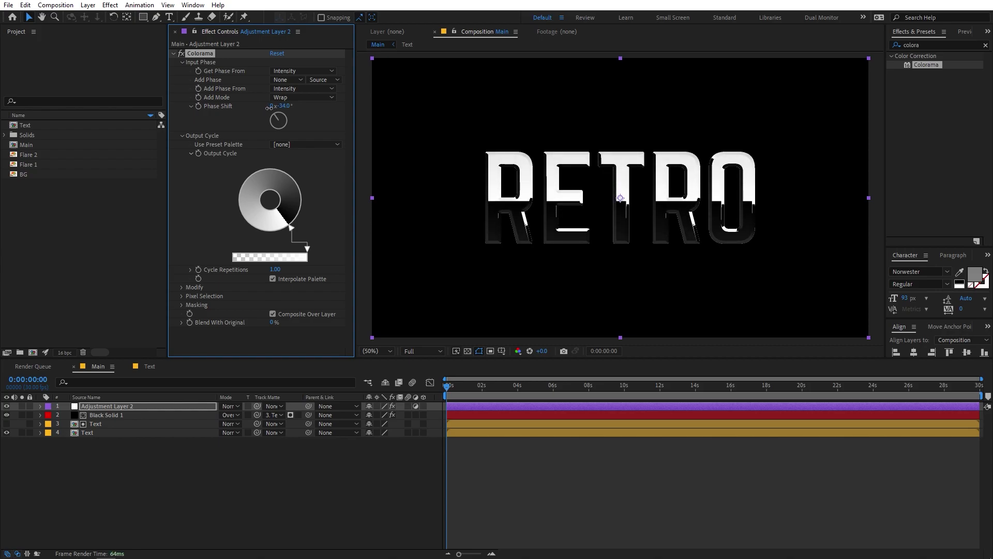
# Step: Add a dark red stop (RGB 149, 17, 17) just above the black stop on the output cycle wheel
pyautogui.doubleClick(297, 213)
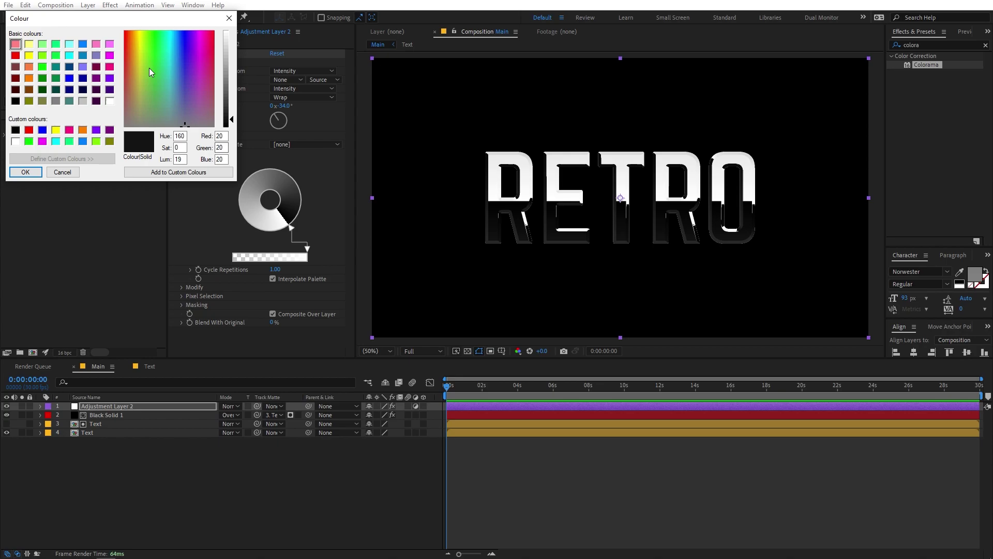
pyautogui.click(129, 51)
pyautogui.moveTo(232, 118); pyautogui.dragTo(232, 97)
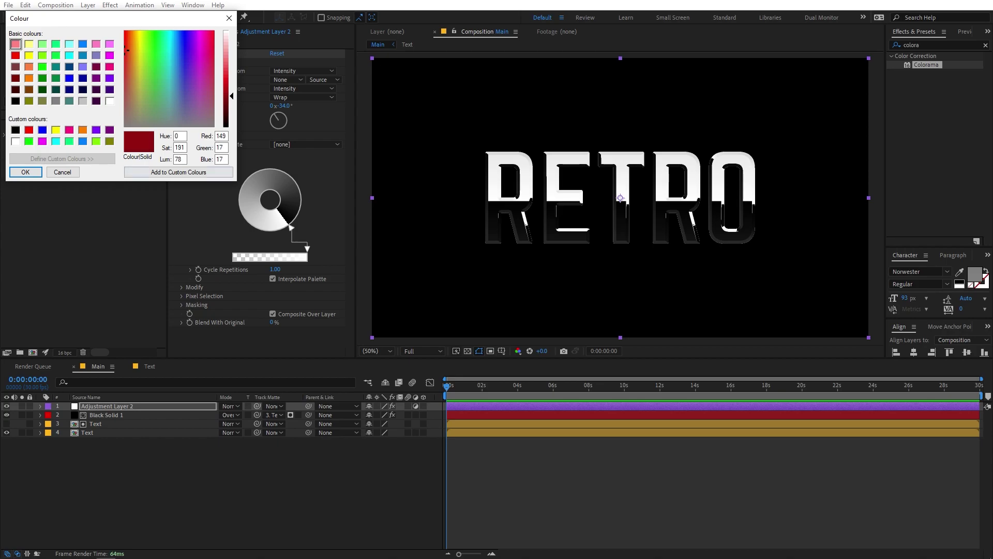
pyautogui.click(29, 172)
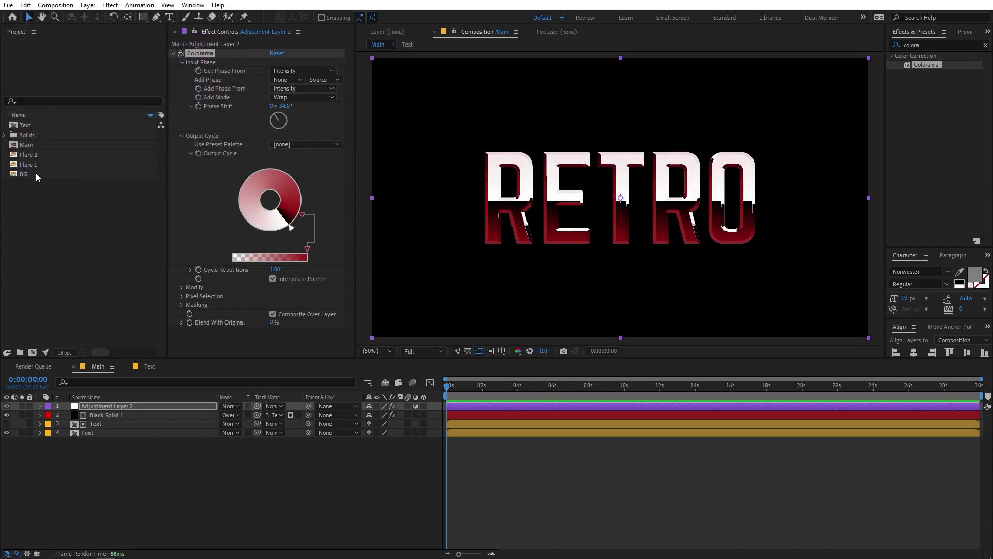
# Step: Add a golden yellow stop above the dark red stop on the output cycle wheel
pyautogui.doubleClick(301, 199)
pyautogui.moveTo(142, 61)
pyautogui.mouseDown()
pyautogui.moveTo(128, 59)
pyautogui.moveTo(138, 42)
pyautogui.mouseUp()
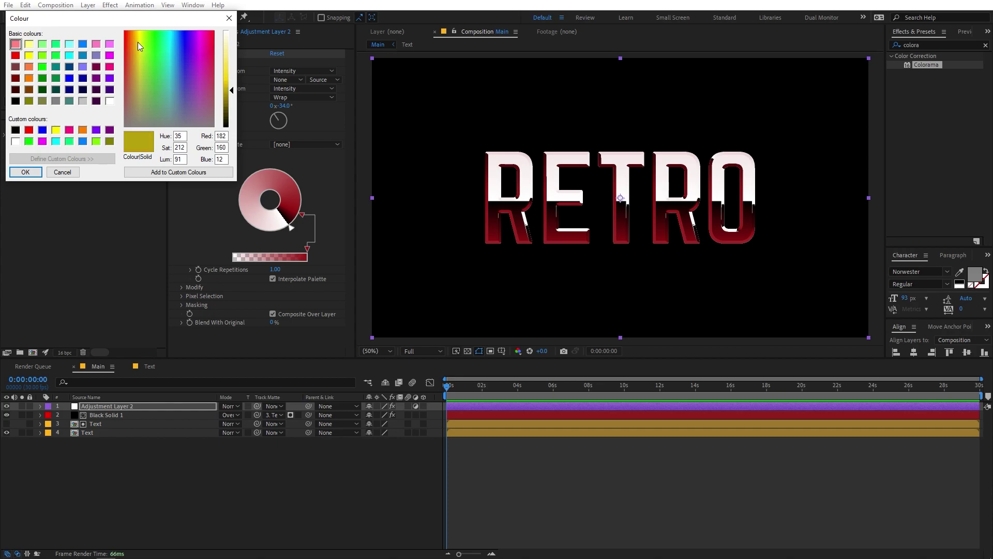
pyautogui.click(28, 55)
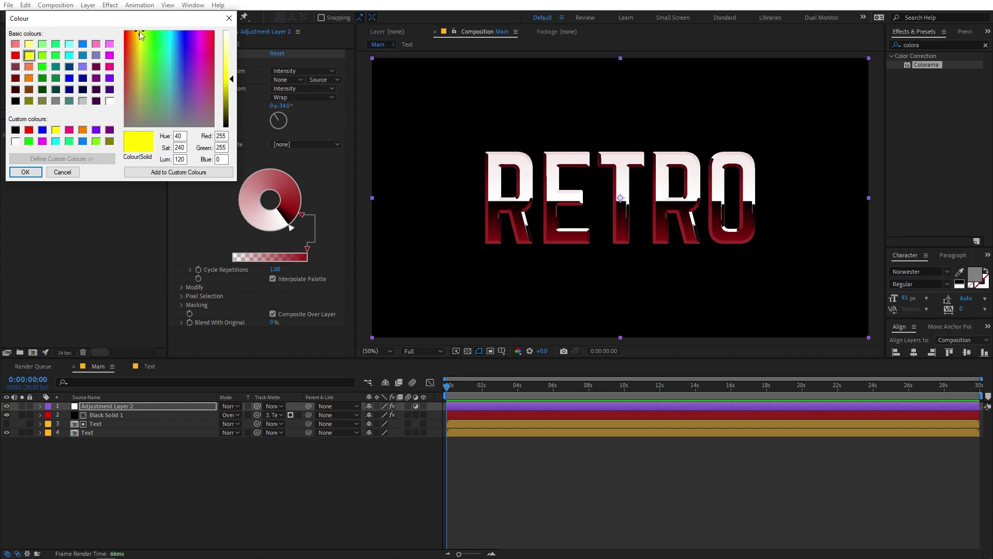
pyautogui.moveTo(139, 33); pyautogui.dragTo(136, 44)
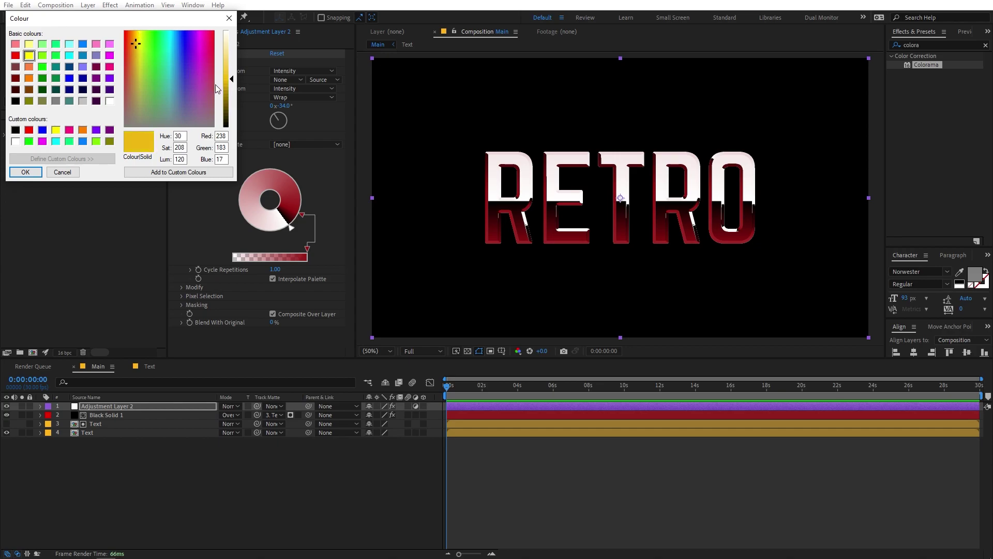
pyautogui.moveTo(232, 81); pyautogui.dragTo(232, 72)
pyautogui.click(25, 172)
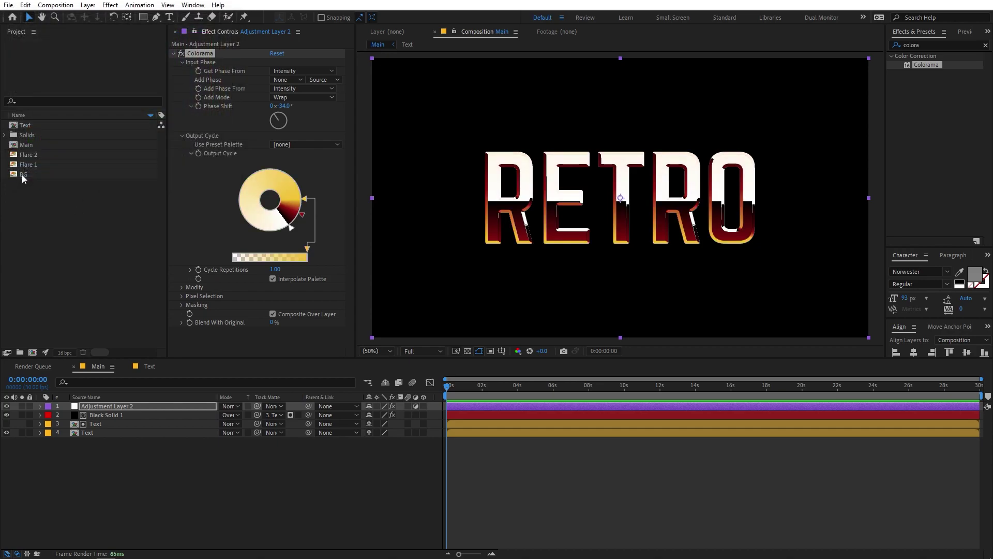
# Step: Add a pure white stop (RGB 255, 255, 255) at the top of the output cycle wheel
pyautogui.doubleClick(305, 199)
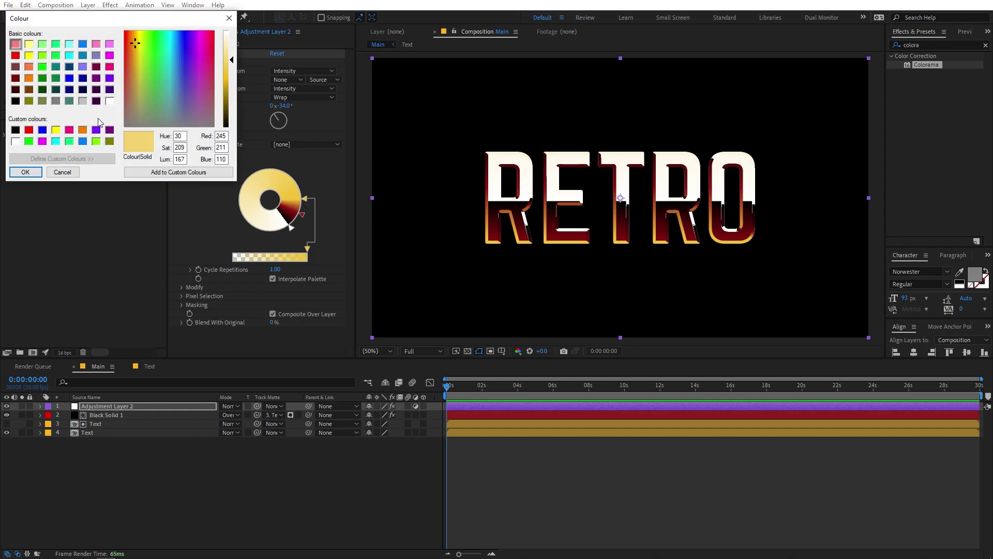
pyautogui.click(15, 143)
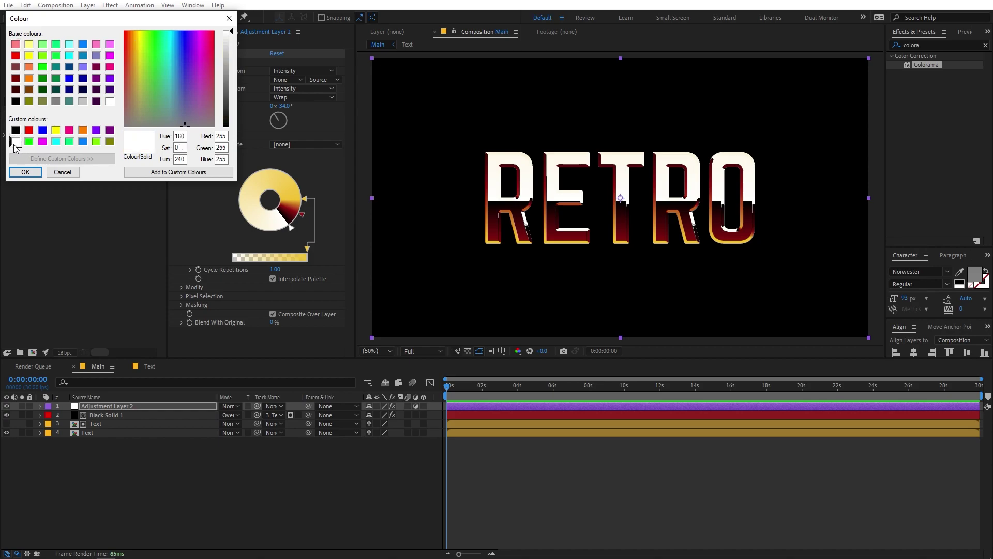
pyautogui.click(24, 172)
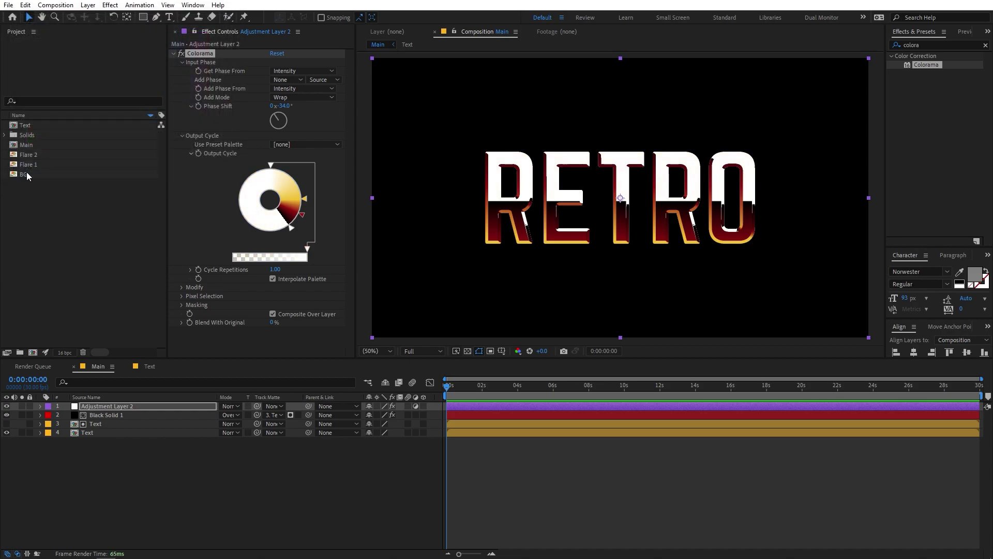
# Step: Add a dark teal stop at the lower left of the output cycle wheel
pyautogui.doubleClick(267, 230)
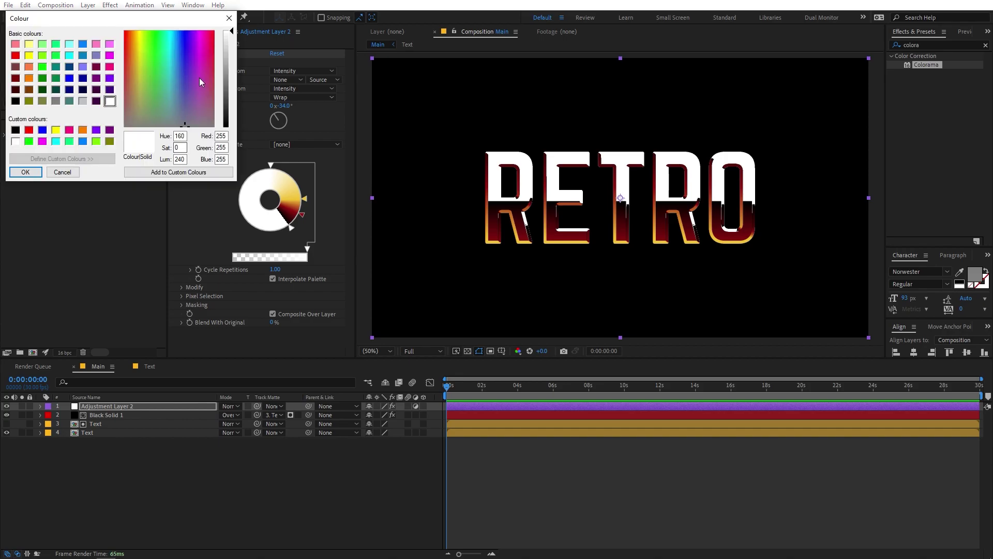
pyautogui.click(69, 56)
pyautogui.moveTo(231, 80); pyautogui.dragTo(231, 115)
pyautogui.click(27, 174)
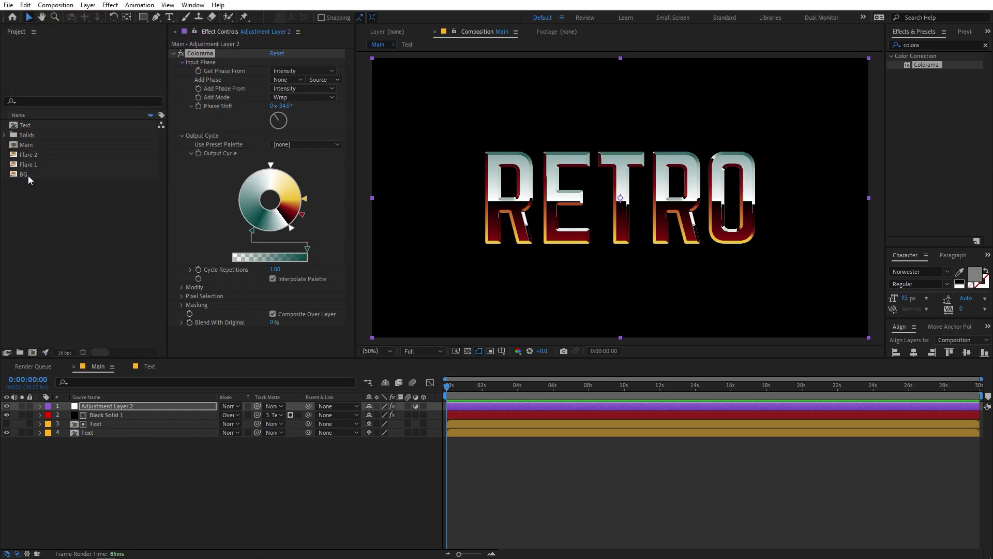
# Step: Add a light cyan stop (RGB 130, 255, 255) between the dark teal and the lower white stop on the output cycle wheel
pyautogui.doubleClick(265, 231)
pyautogui.click(69, 56)
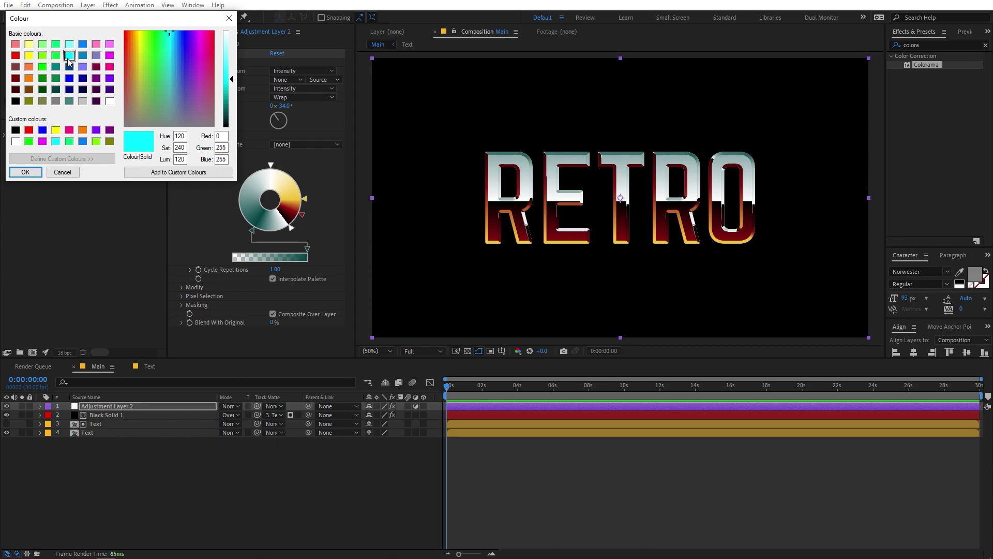
pyautogui.moveTo(231, 81); pyautogui.dragTo(231, 58)
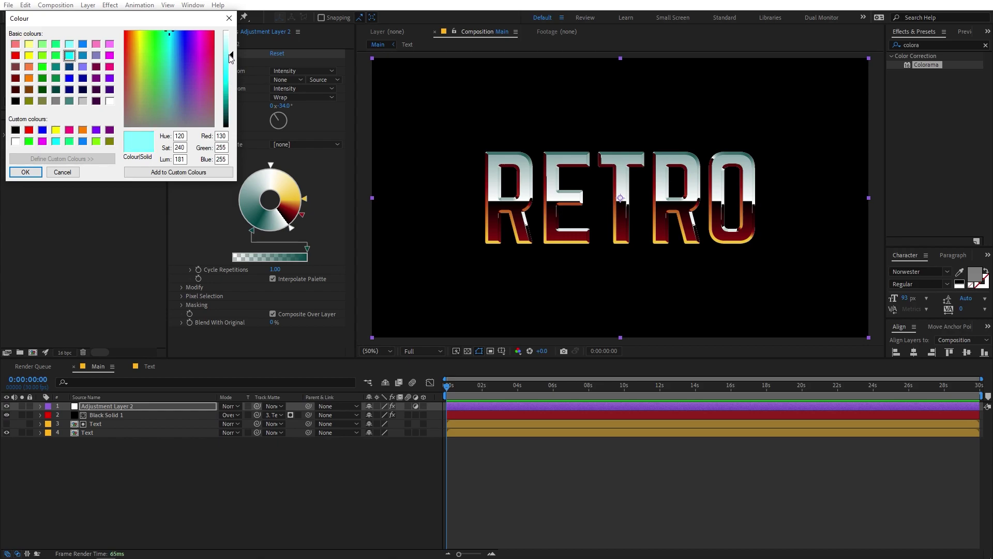
pyautogui.click(26, 172)
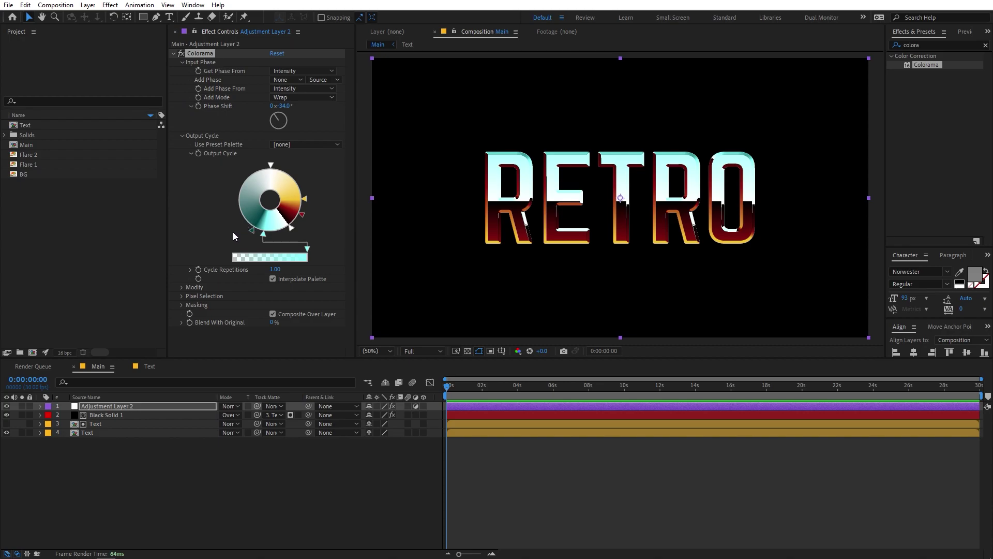
# Step: Fine-tune the positions of the Colorama color stops along the wheel and set Phase Shift to -36°
pyautogui.moveTo(262, 231)
pyautogui.mouseDown()
pyautogui.moveTo(276, 236)
pyautogui.moveTo(300, 218)
pyautogui.mouseUp()
pyautogui.moveTo(282, 105)
pyautogui.mouseDown()
pyautogui.moveTo(299, 111)
pyautogui.moveTo(280, 112)
pyautogui.mouseUp()
pyautogui.click(274, 233)
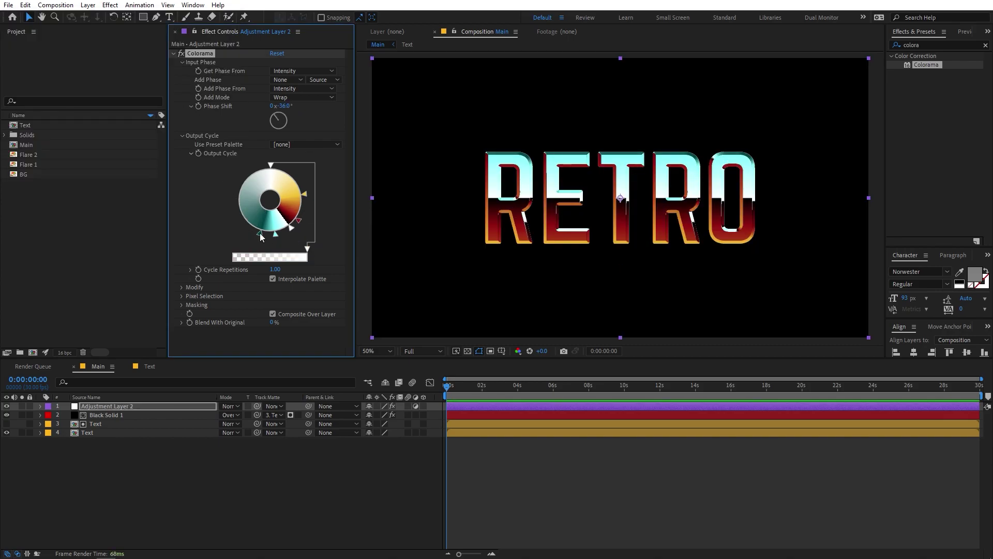
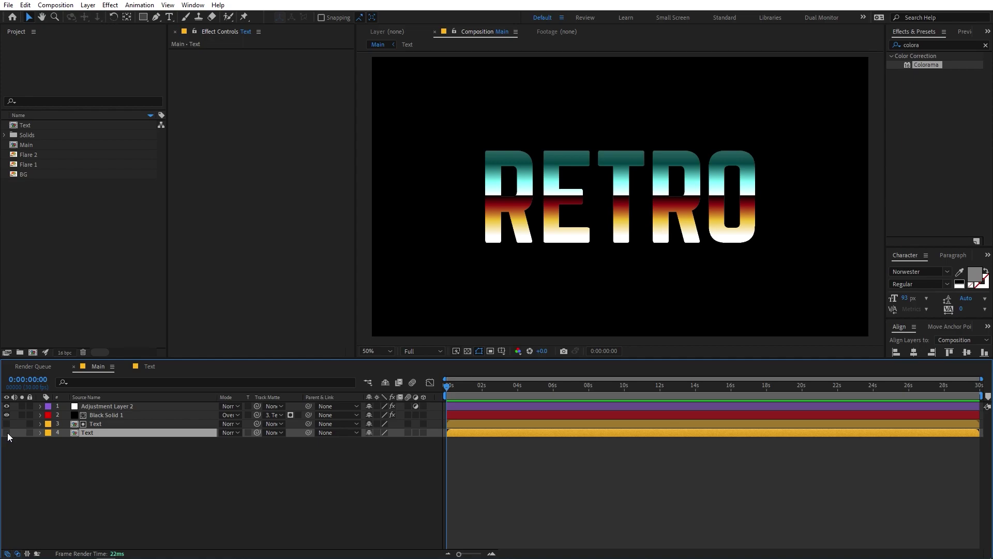
# Step: Make the bottom Text layer visible again and add an Inner Shadow layer style to it
pyautogui.click(7, 433)
pyautogui.press('F2')
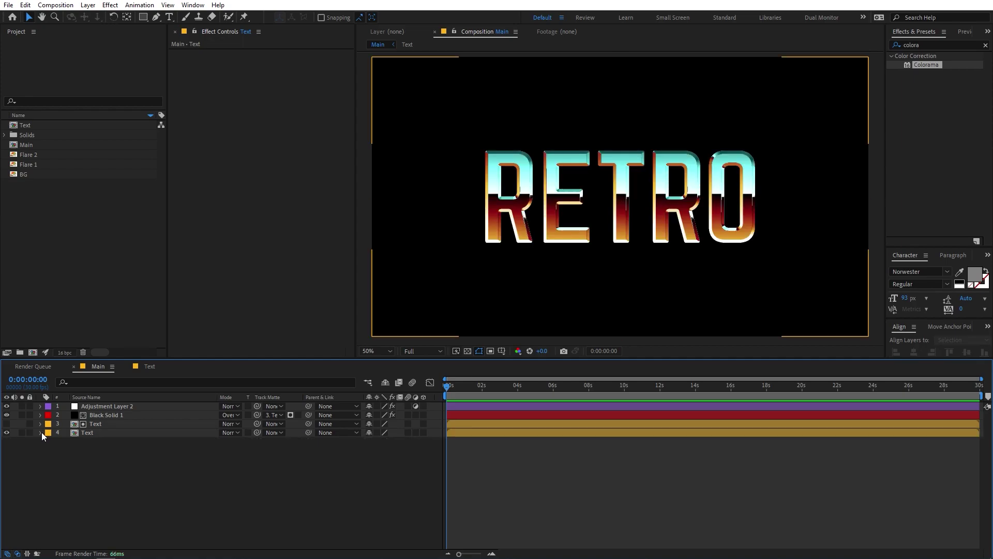
pyautogui.click(73, 433)
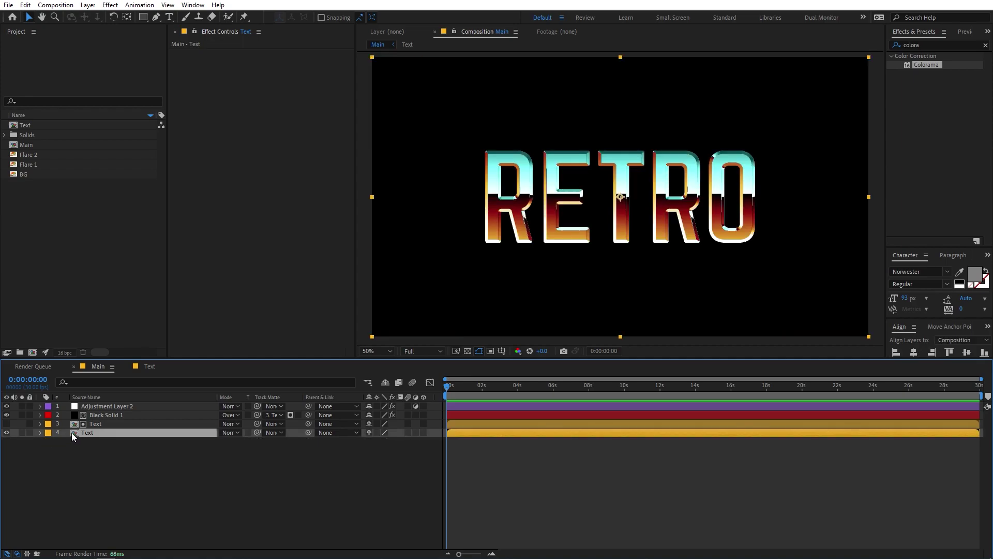
pyautogui.click(39, 432)
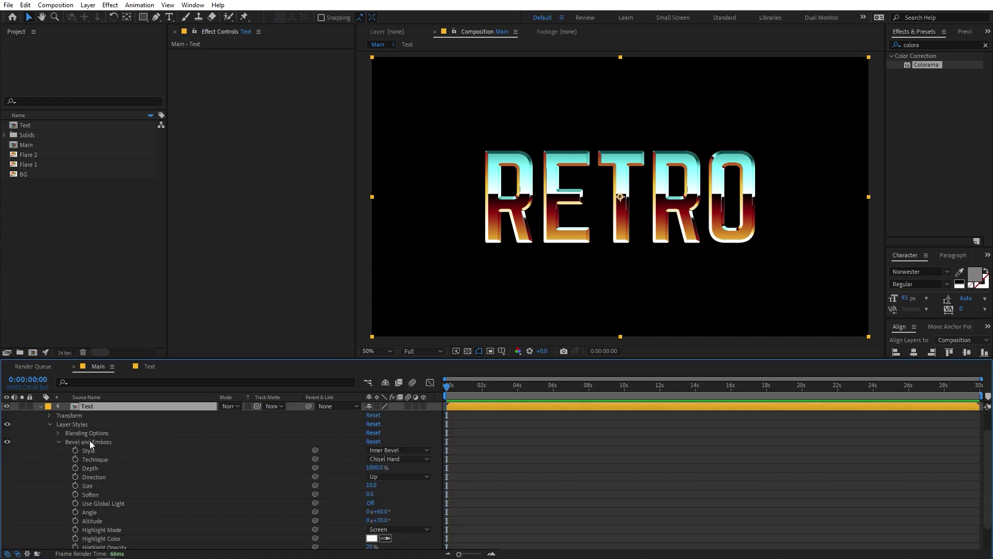
pyautogui.rightClick(85, 406)
pyautogui.moveTo(146, 240)
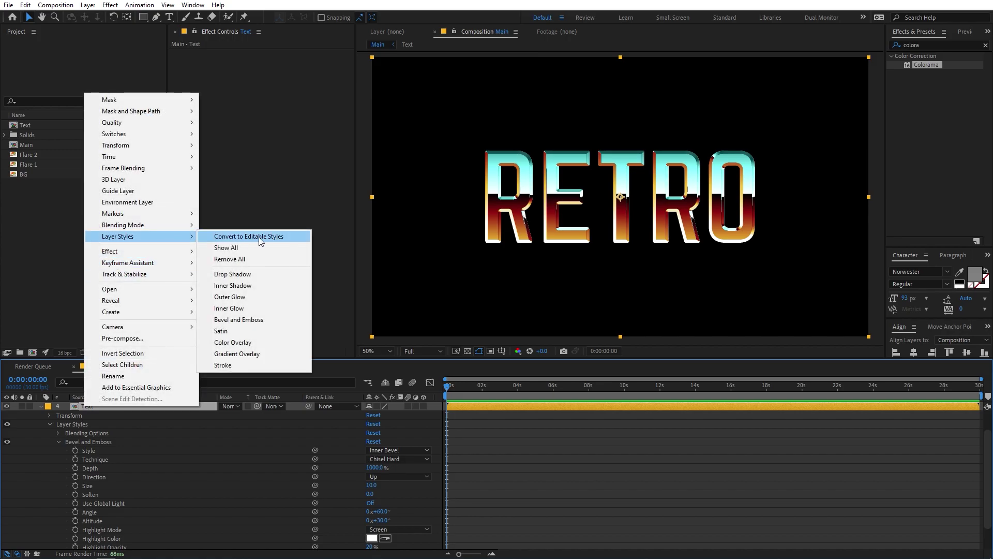
pyautogui.click(242, 287)
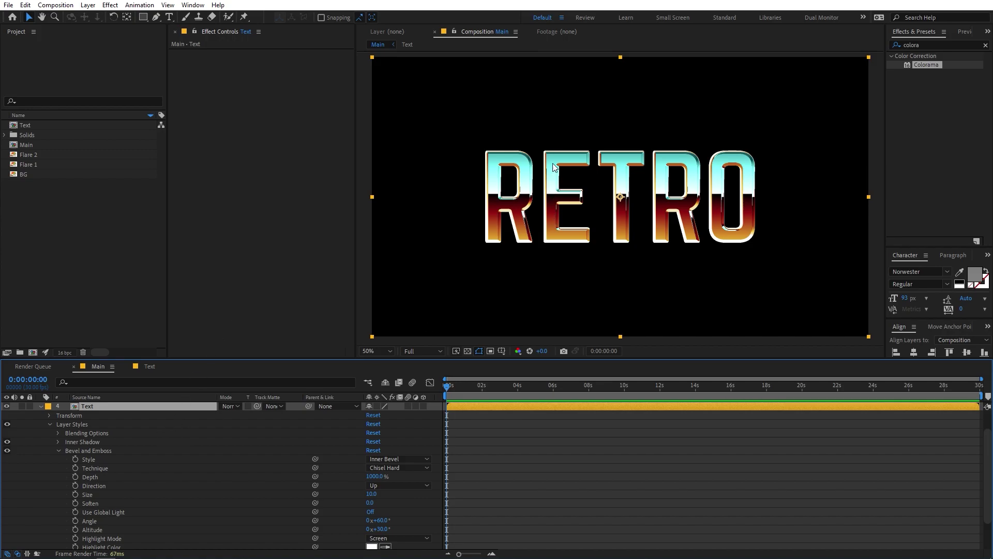
# Step: Set the bottom Text layer's Inner Shadow distance to 0 and its size to 9.6
pyautogui.scroll(2, 554, 167)
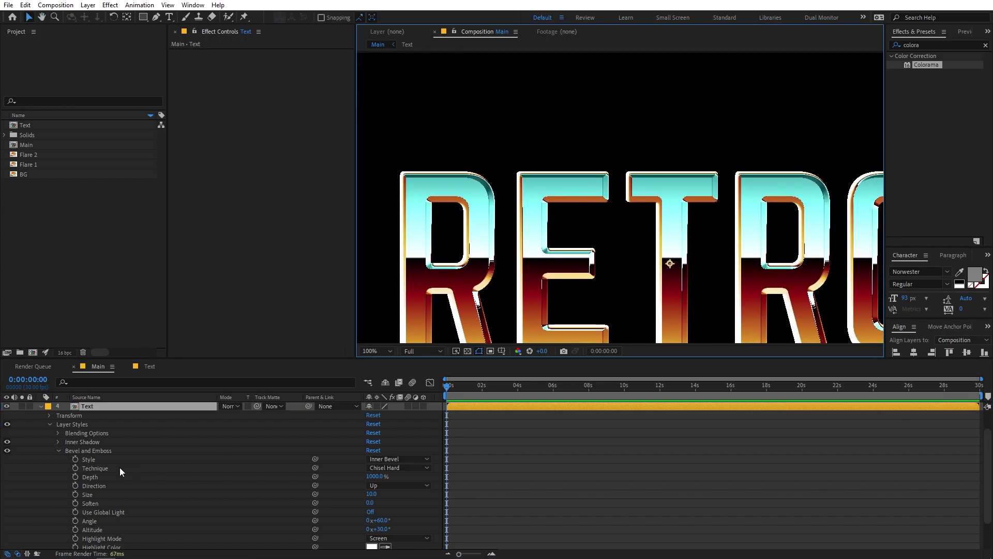
pyautogui.click(58, 442)
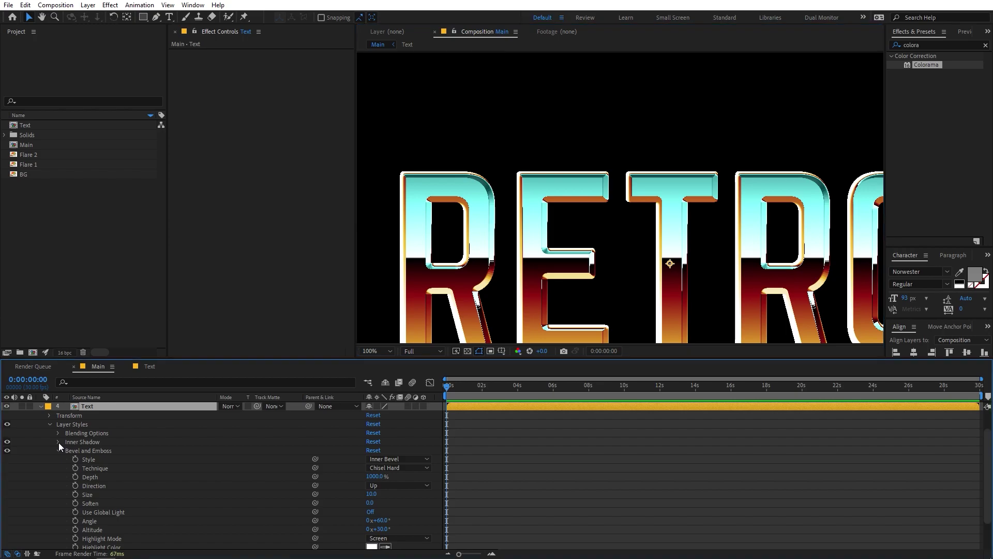
pyautogui.click(80, 442)
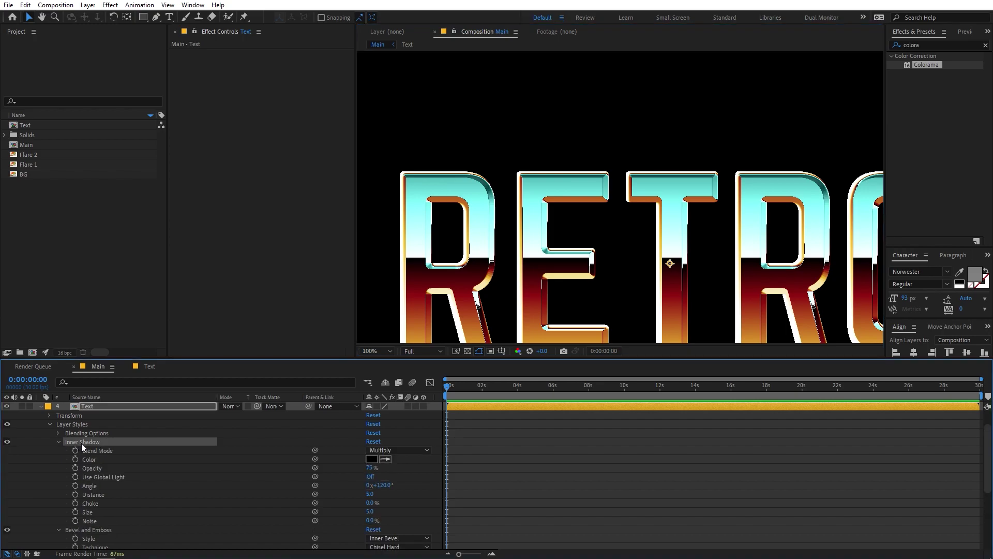
pyautogui.click(95, 495)
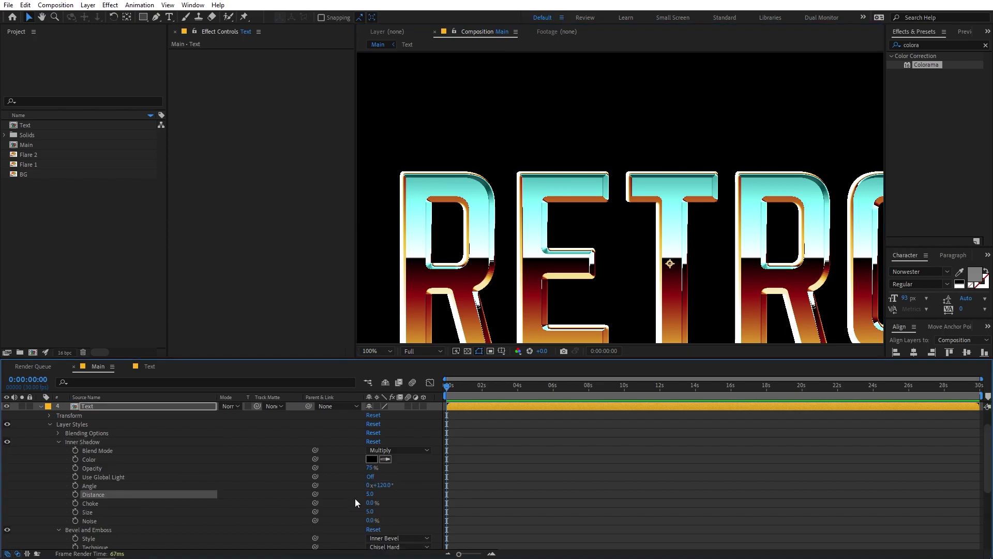
pyautogui.moveTo(368, 498); pyautogui.dragTo(367, 496)
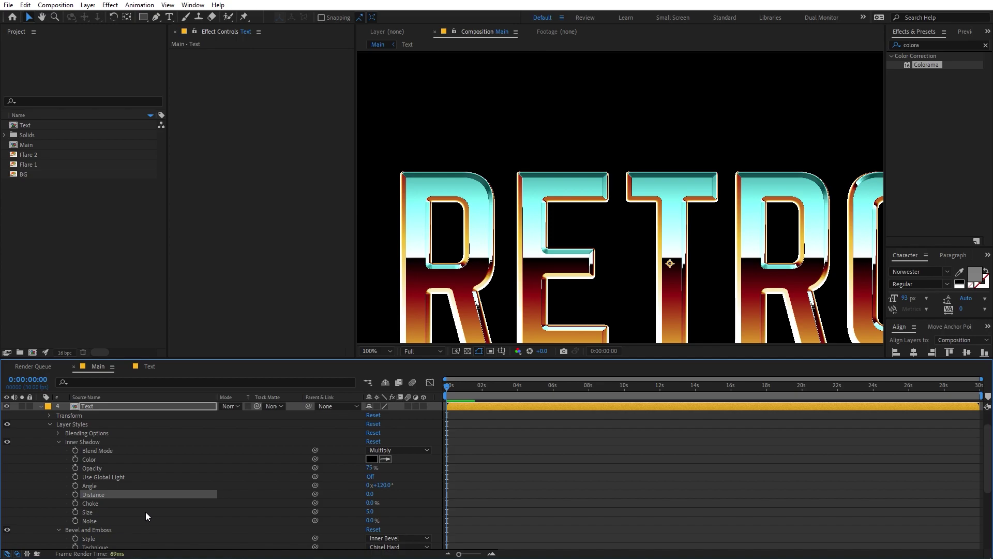
pyautogui.click(85, 513)
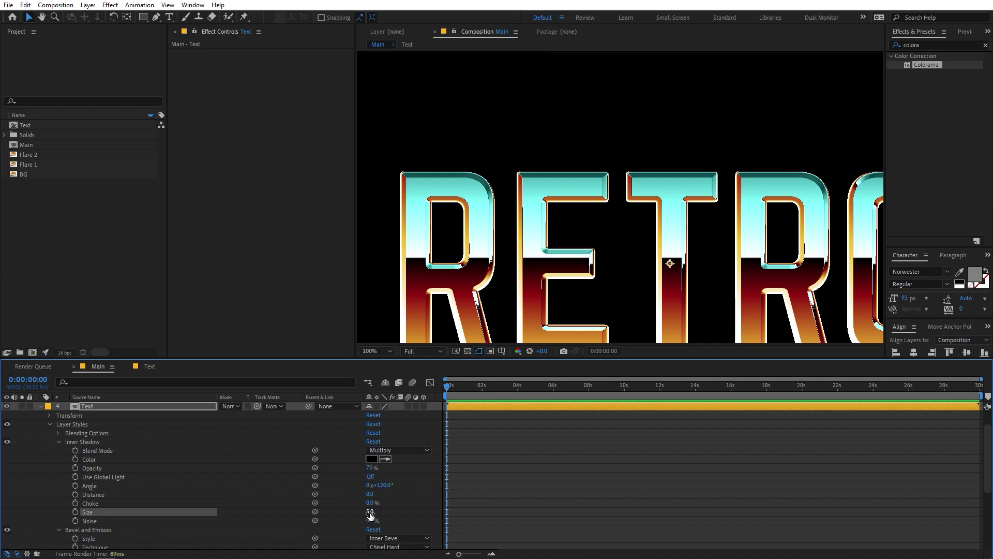
pyautogui.moveTo(370, 515); pyautogui.dragTo(417, 518)
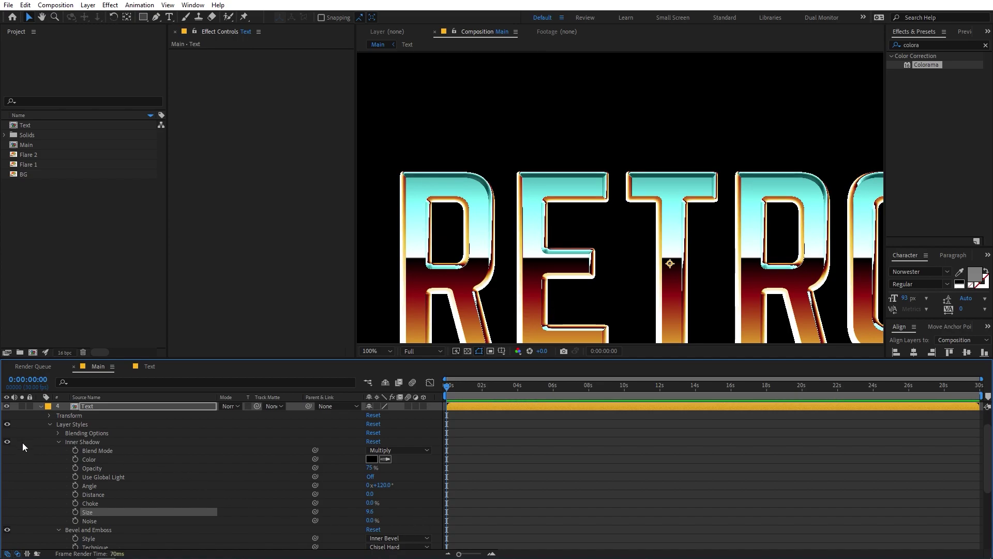
pyautogui.click(7, 441)
pyautogui.press(',')
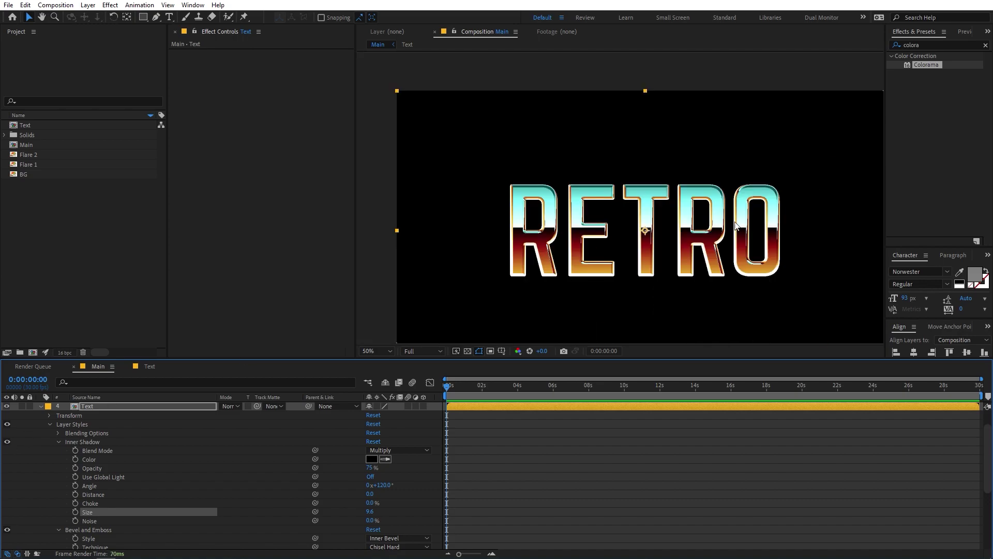
# Step: Try different softness amounts for the bottom Text layer's Bevel and Emboss and set Soften to 3.6
pyautogui.click(58, 442)
pyautogui.click(83, 452)
pyautogui.scroll(-2, 235, 490)
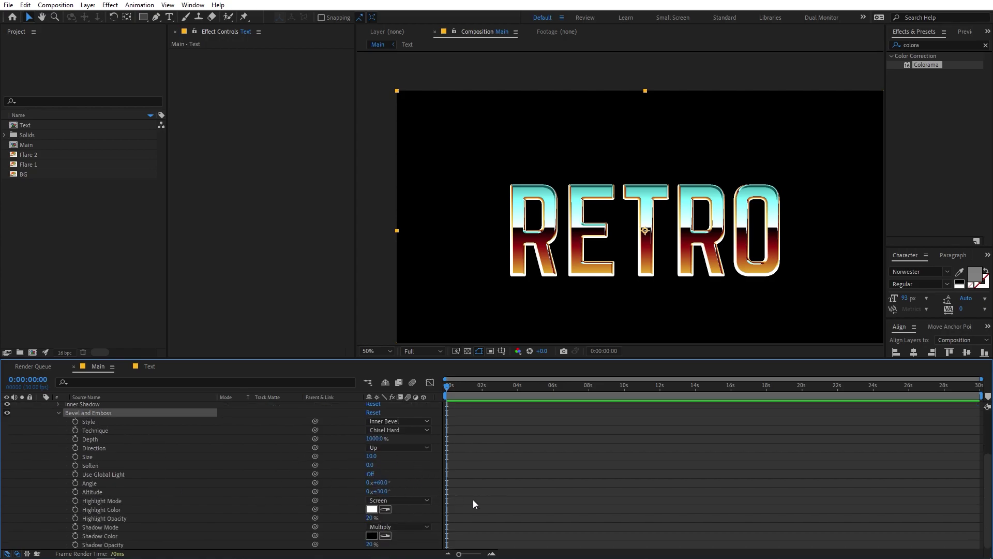
pyautogui.scroll(4, 586, 205)
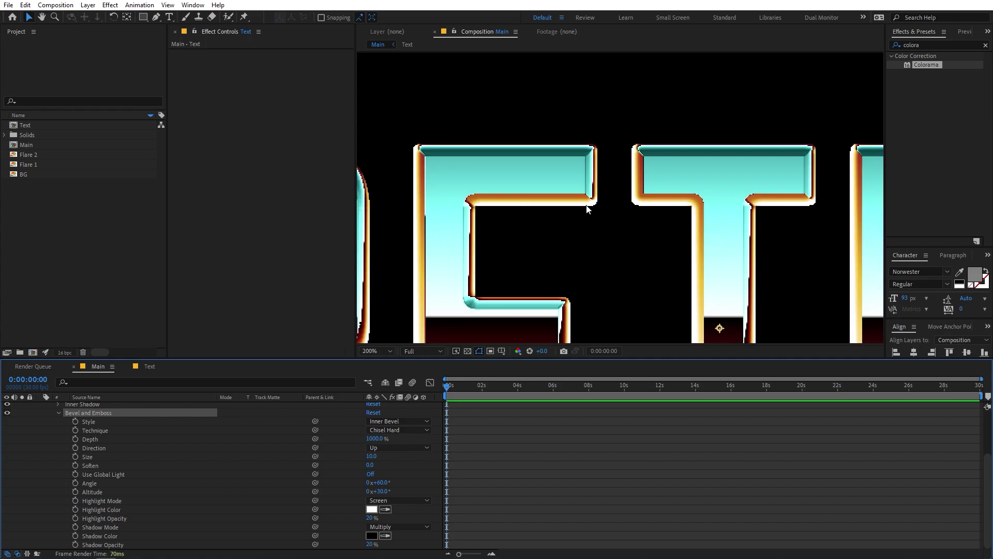
pyautogui.scroll(2, 526, 213)
pyautogui.moveTo(646, 282); pyautogui.dragTo(565, 171)
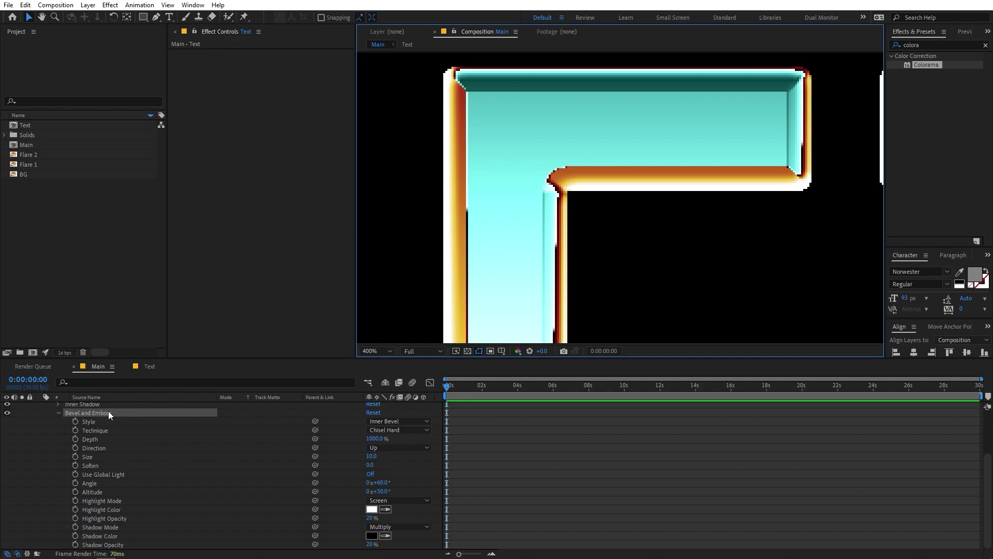
pyautogui.click(88, 467)
pyautogui.press('/')
pyautogui.moveTo(369, 465); pyautogui.dragTo(409, 467)
pyautogui.scroll(-2, 594, 235)
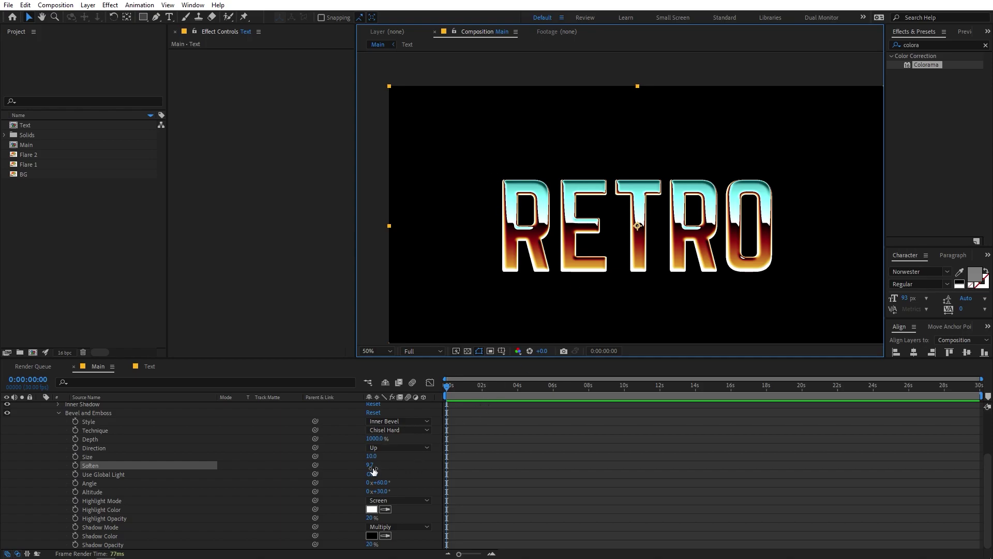
pyautogui.moveTo(370, 465); pyautogui.dragTo(405, 465)
pyautogui.scroll(2, 563, 243)
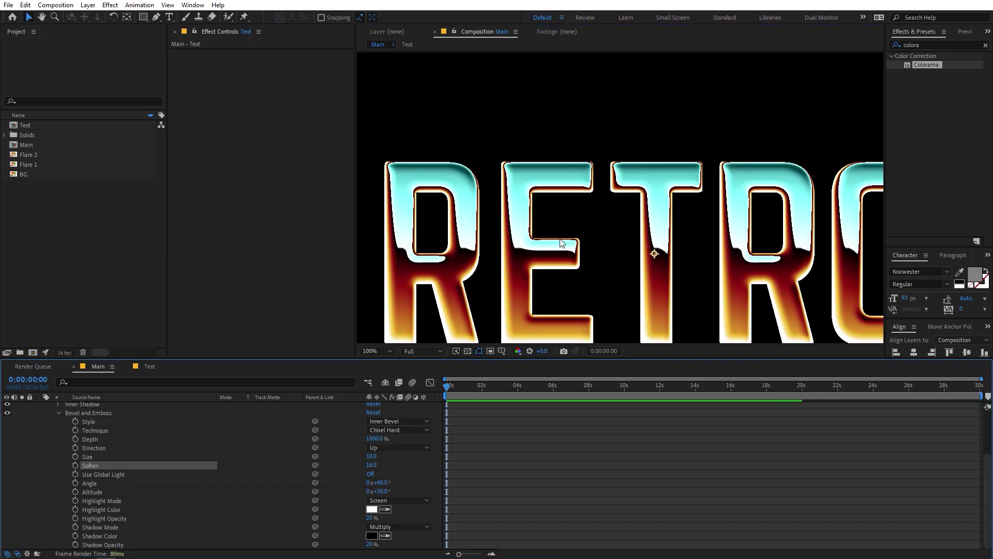
pyautogui.scroll(-2, 563, 243)
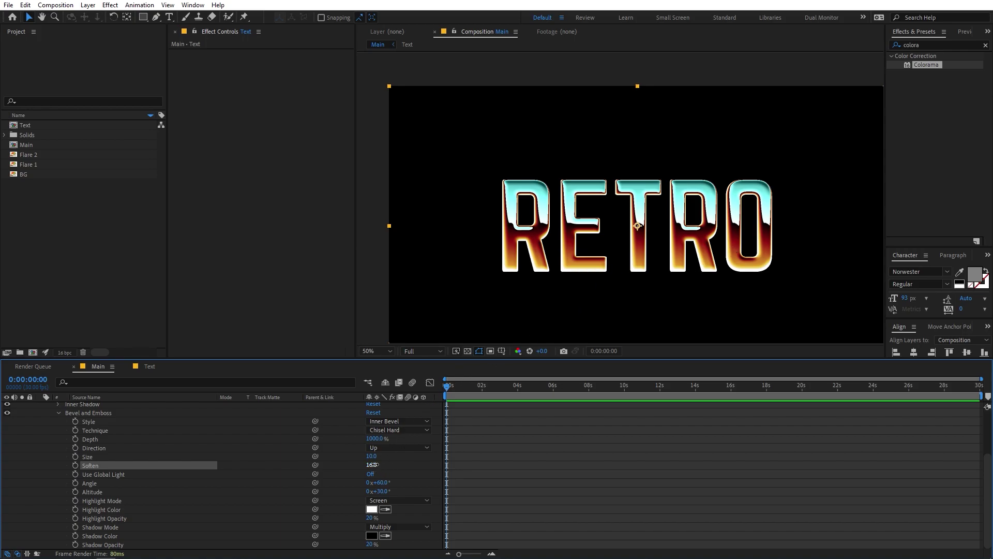
pyautogui.moveTo(372, 464); pyautogui.dragTo(296, 464)
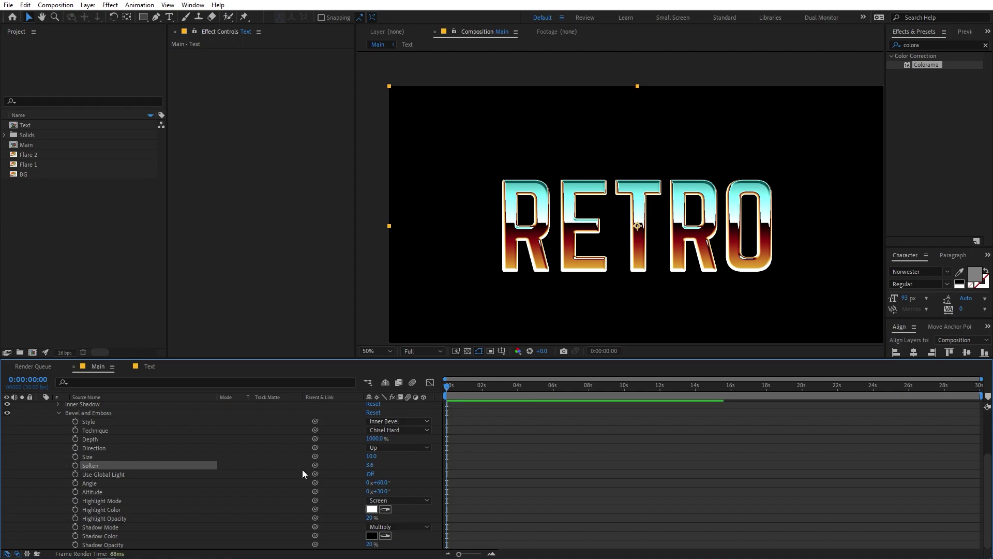
# Step: Lower the bottom Text layer's Inner Shadow opacity to 54% and collapse the layer's properties
pyautogui.scroll(3, 289, 473)
pyautogui.click(68, 468)
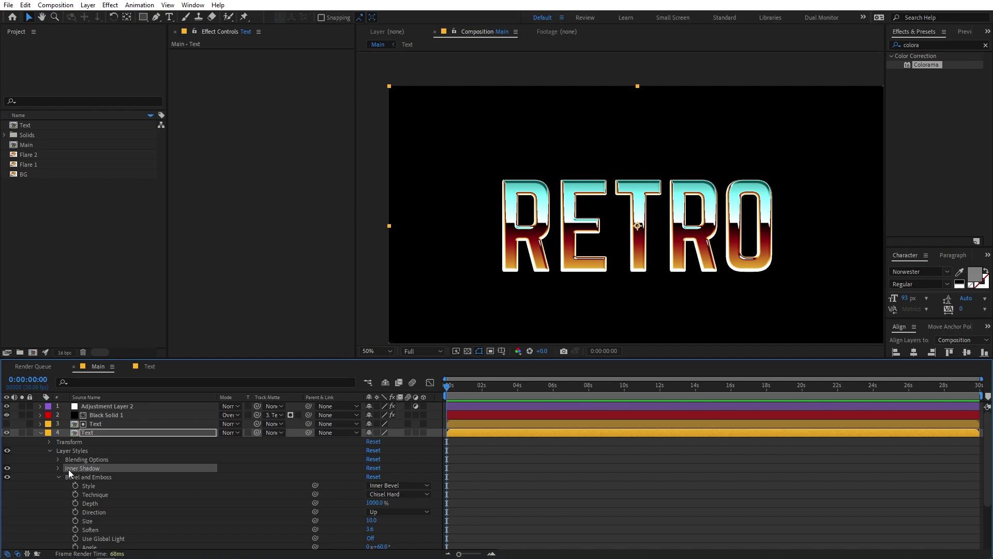
pyautogui.click(56, 468)
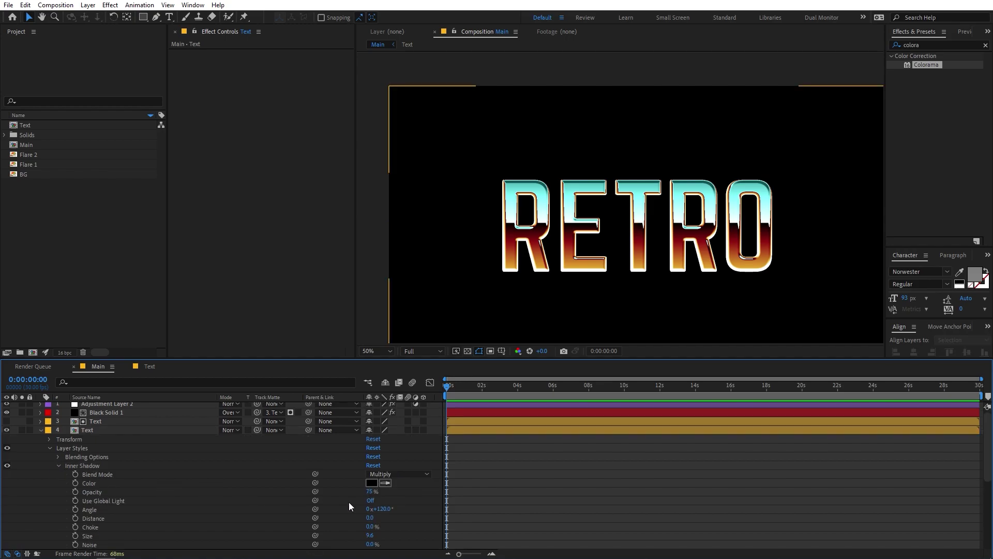
pyautogui.moveTo(368, 492); pyautogui.dragTo(221, 496)
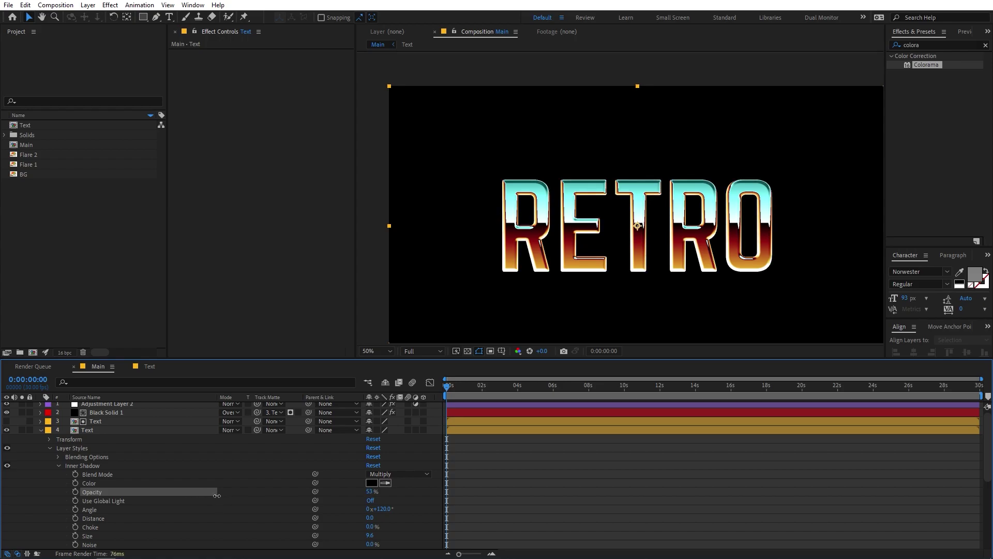
pyautogui.moveTo(219, 496); pyautogui.dragTo(217, 498)
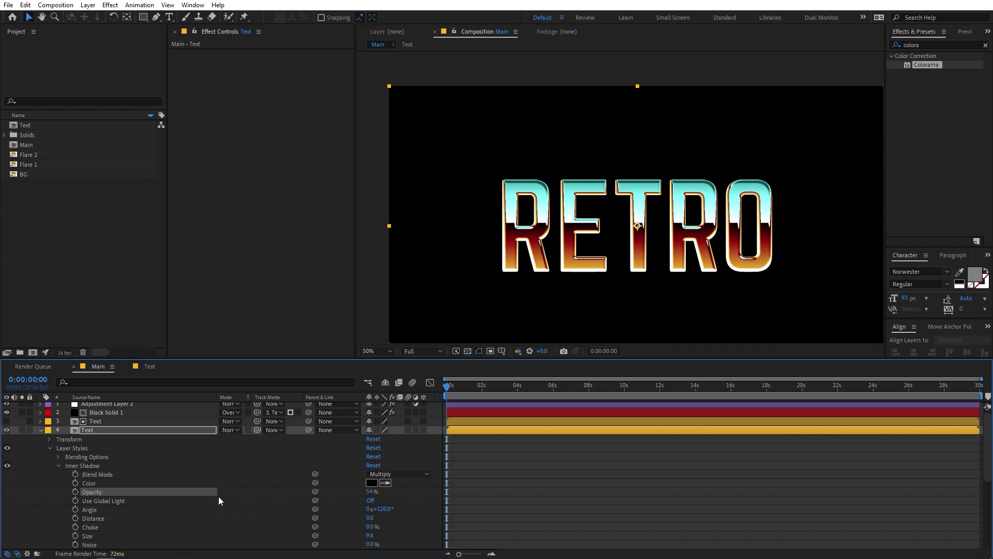
pyautogui.scroll(-4, 656, 284)
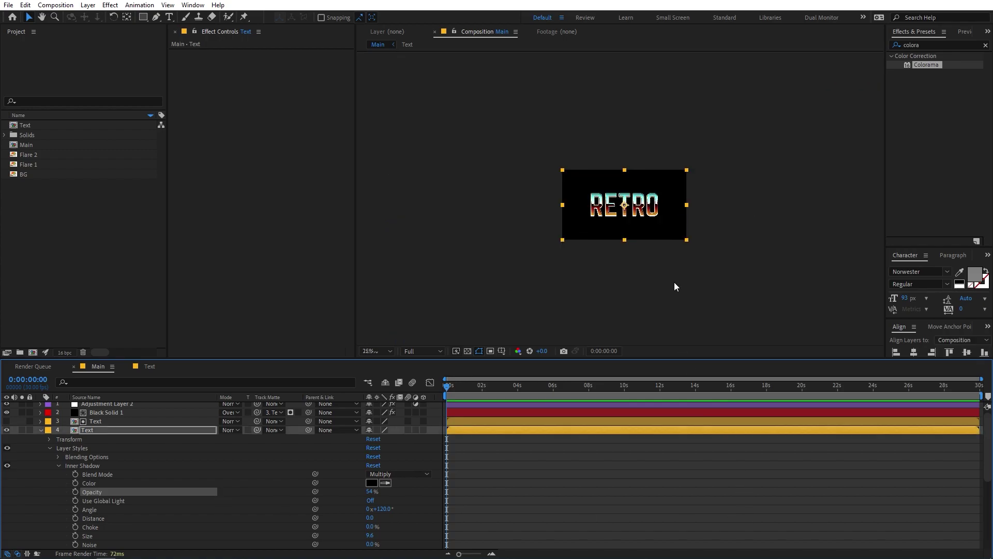
pyautogui.scroll(4, 674, 282)
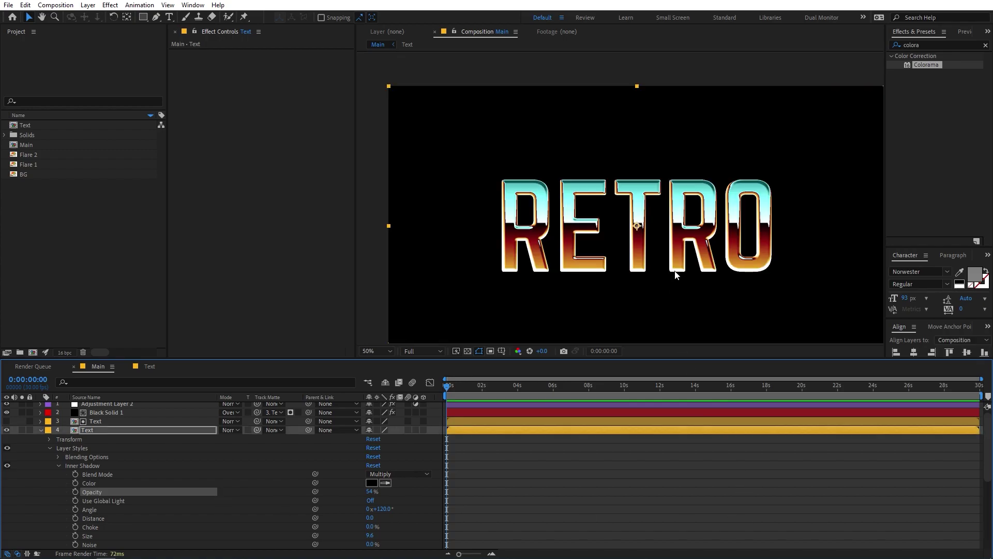
pyautogui.click(41, 430)
pyautogui.click(170, 480)
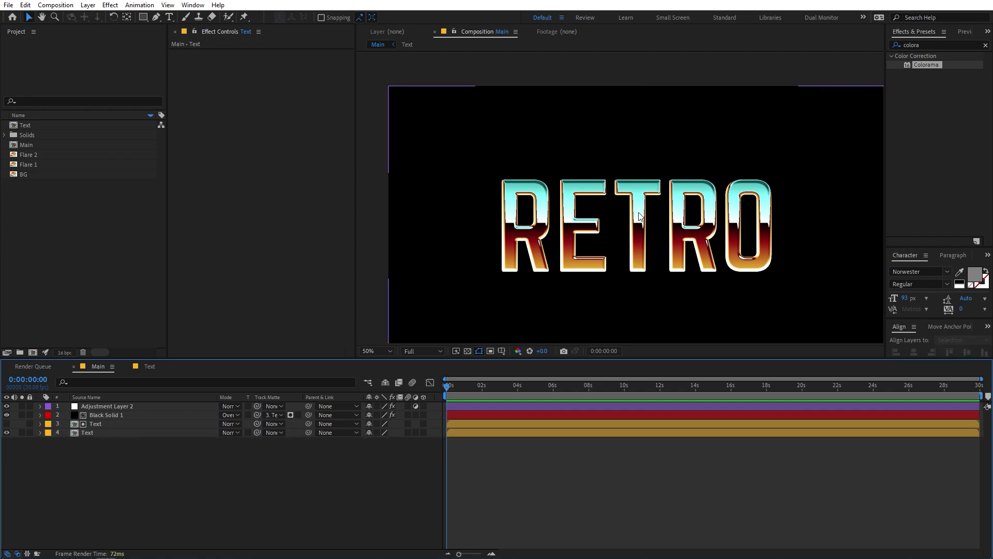
# Step: Place Flare 1 and Flare 2 at the top of the Main composition's layer stack and hide both layers
pyautogui.click(374, 351)
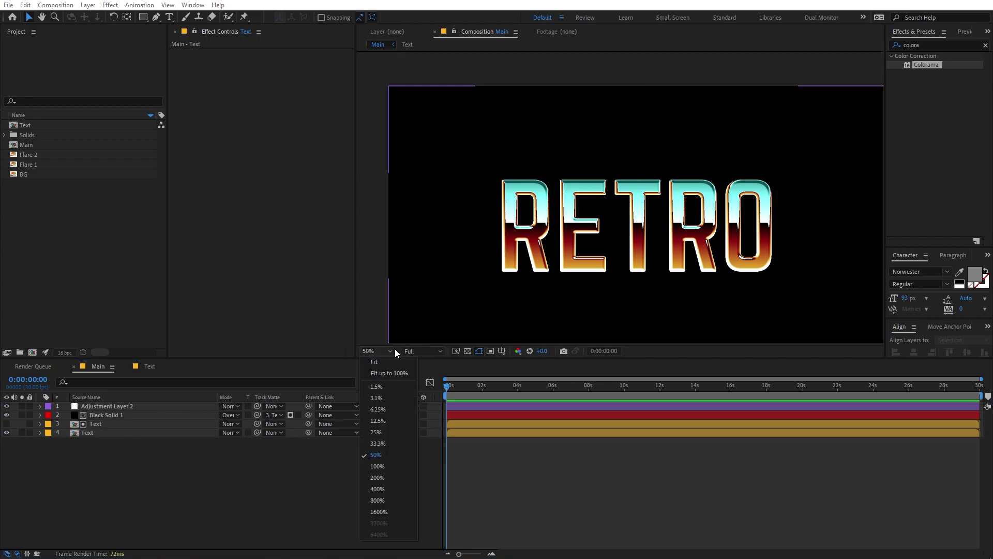
pyautogui.click(393, 369)
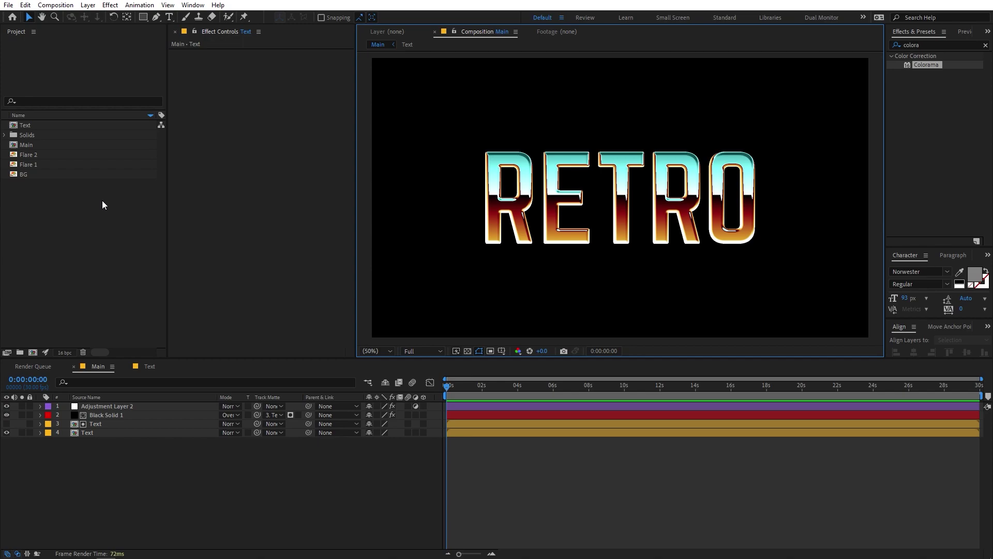
pyautogui.click(25, 153)
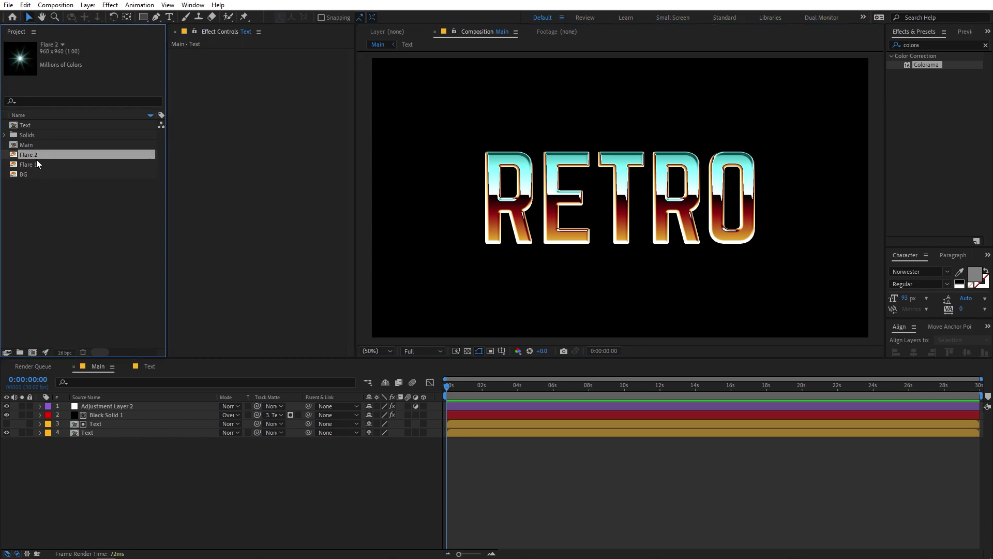
pyautogui.keyDown('shift'); pyautogui.click(35, 163); pyautogui.keyUp('shift')
pyautogui.moveTo(49, 157); pyautogui.dragTo(104, 404)
pyautogui.click(6, 415)
pyautogui.click(6, 406)
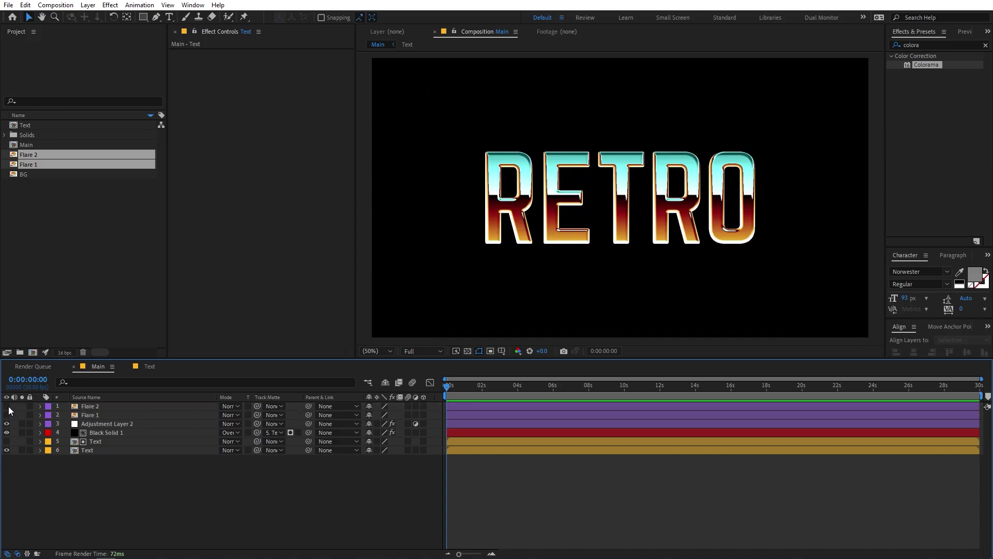
# Step: Make the Flare 2 layer visible and set its blending mode to Add
pyautogui.click(6, 406)
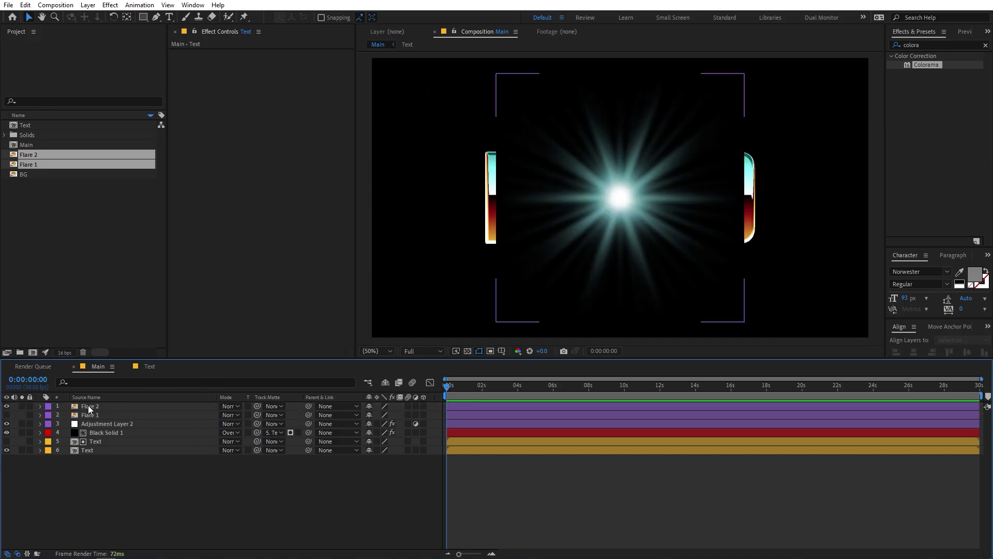
pyautogui.click(89, 408)
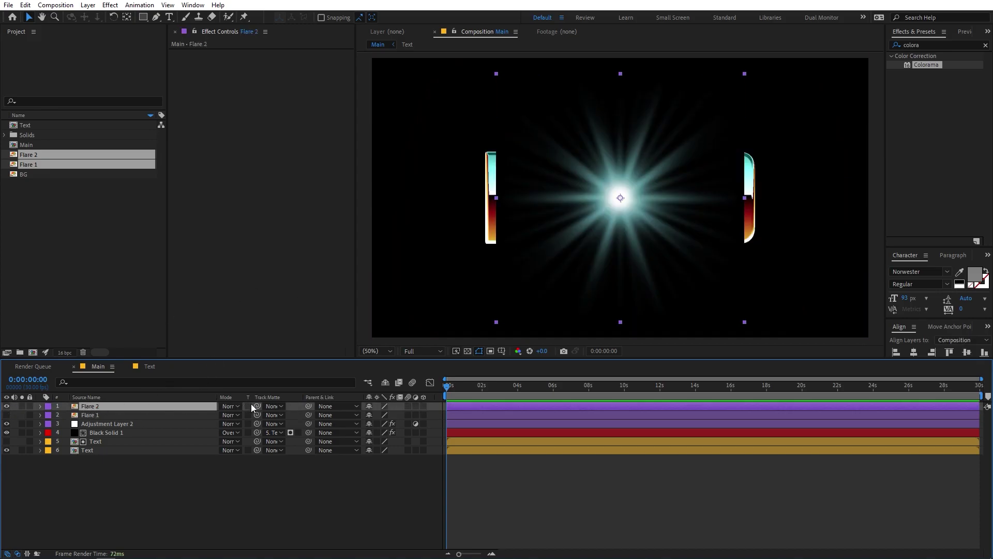
pyautogui.click(231, 406)
pyautogui.click(271, 214)
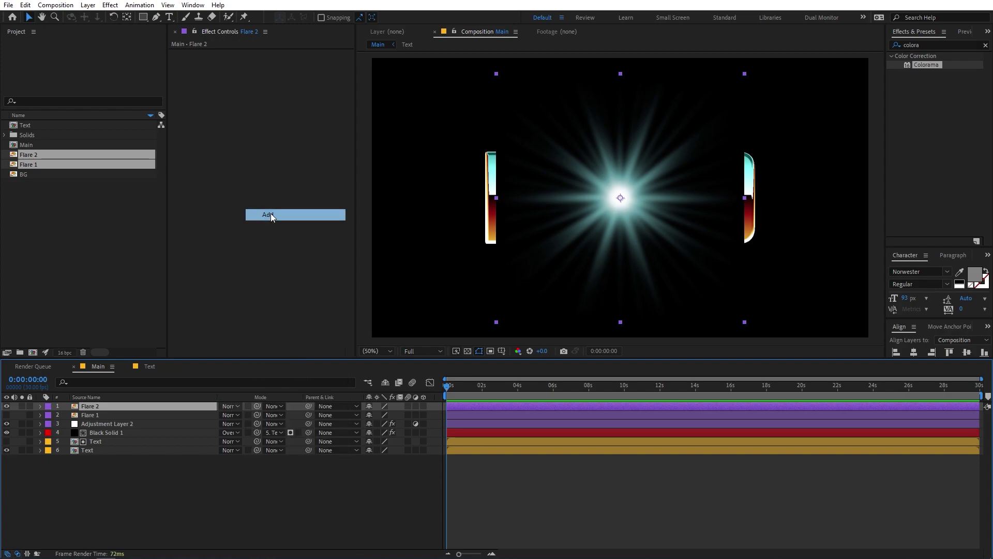
# Step: Scale the Flare 2 layer down to 11%
pyautogui.press('s')
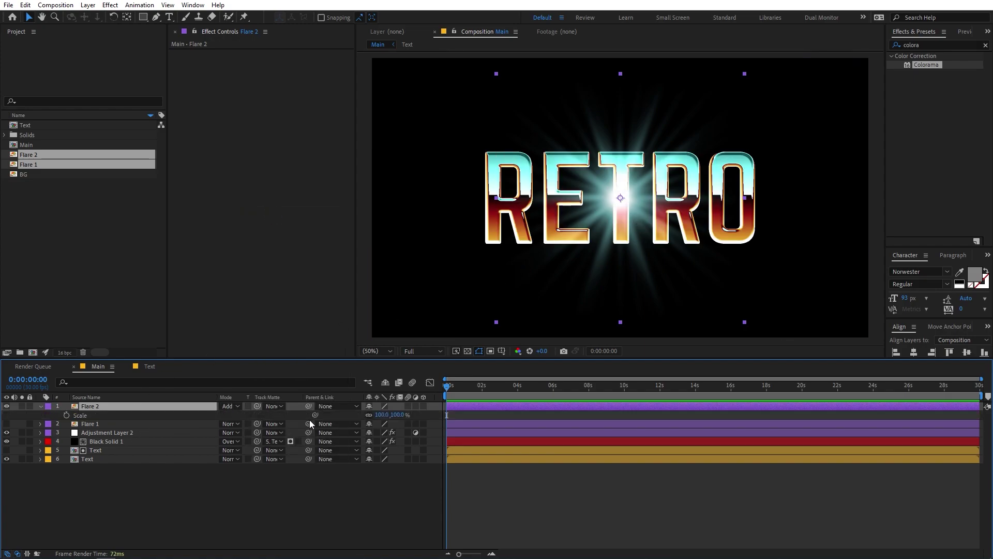
pyautogui.click(381, 415)
pyautogui.write('21')
pyautogui.press('Return')
pyautogui.moveTo(334, 415); pyautogui.dragTo(346, 426)
# Step: Position Flare 2 on the upper-left corner of the title's first R and duplicate the layer
pyautogui.moveTo(627, 199); pyautogui.dragTo(537, 199)
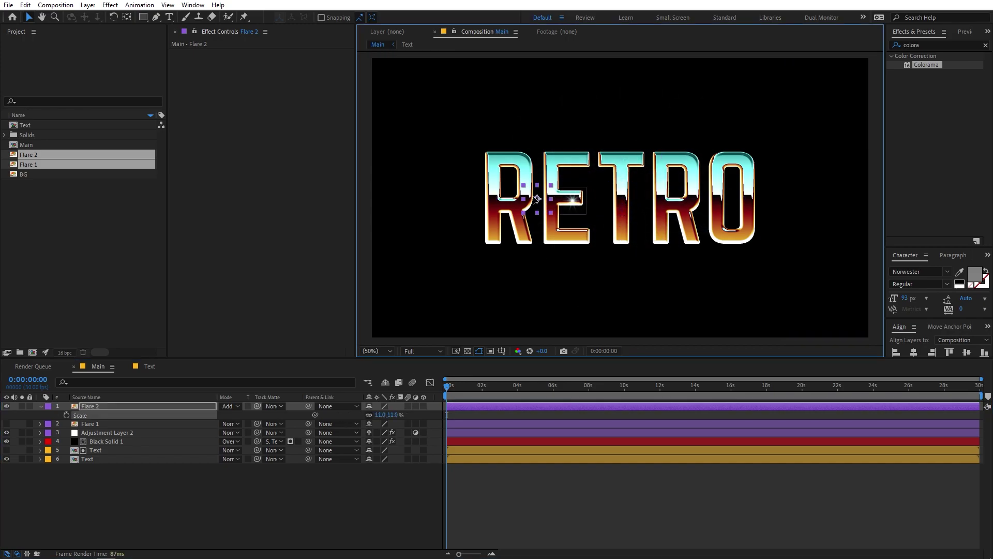
pyautogui.scroll(4, 577, 182)
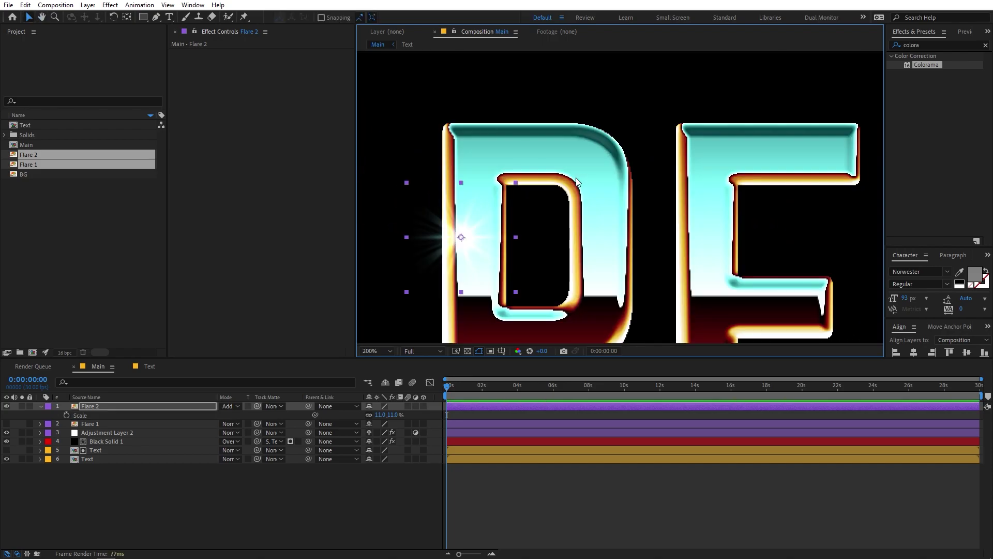
pyautogui.scroll(2, 577, 182)
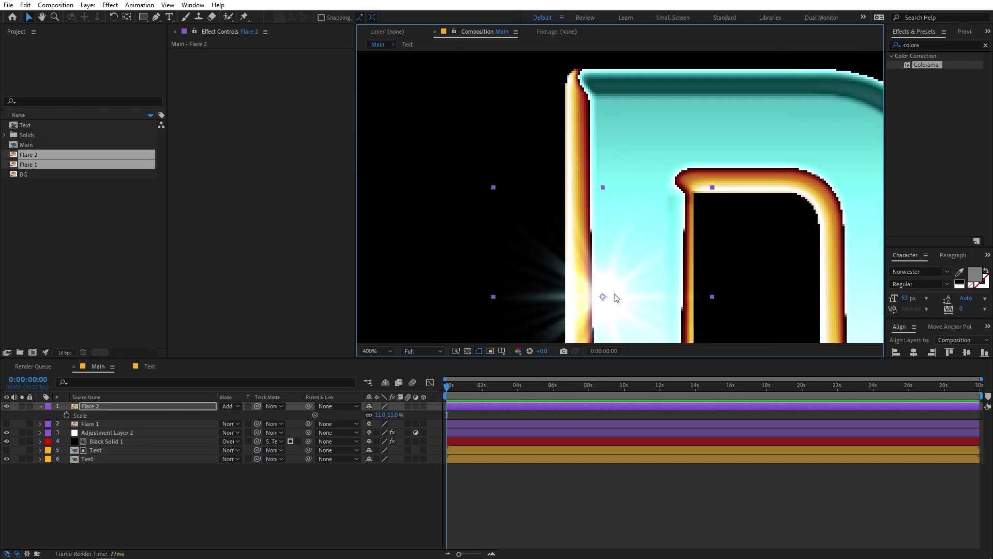
pyautogui.moveTo(616, 297); pyautogui.dragTo(576, 102)
pyautogui.scroll(-6, 576, 103)
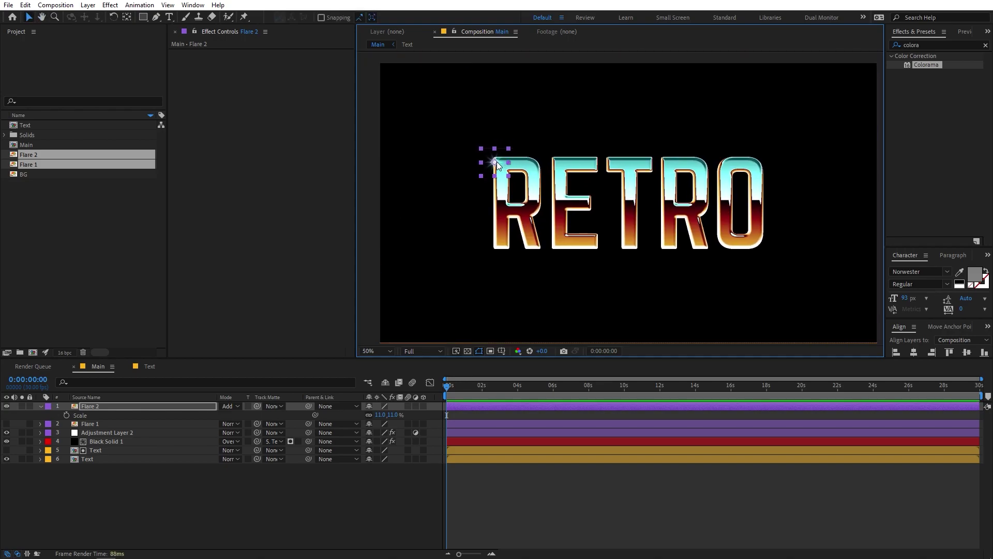
pyautogui.hotkey('ctrl', 'd')
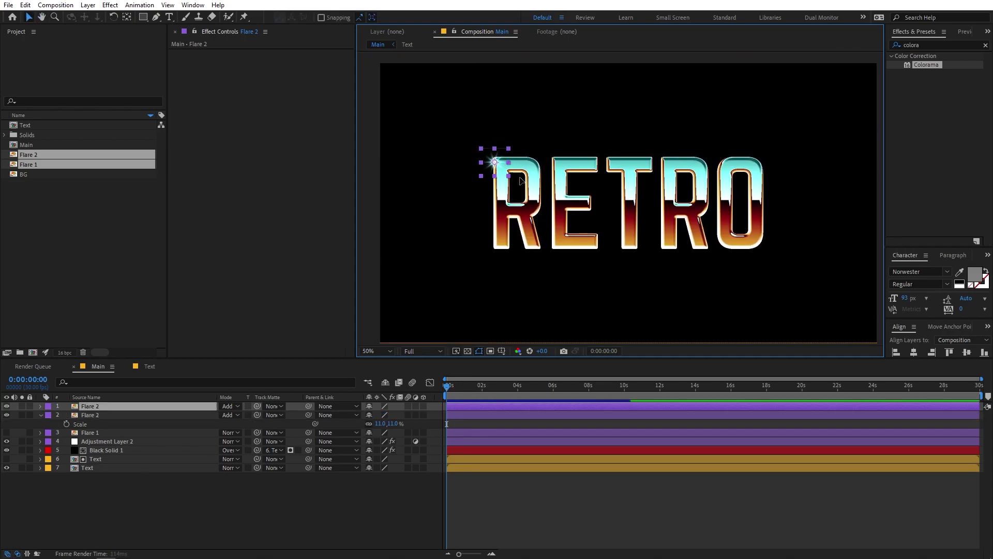
# Step: Position the duplicated Flare 2 on the second R's lower-left edge, then duplicate it again for the O's upper-left edge
pyautogui.moveTo(494, 166); pyautogui.dragTo(658, 241)
pyautogui.scroll(1, 655, 203)
pyautogui.hotkey('ctrl', 'd')
pyautogui.scroll(2, 655, 207)
pyautogui.scroll(-3, 659, 241)
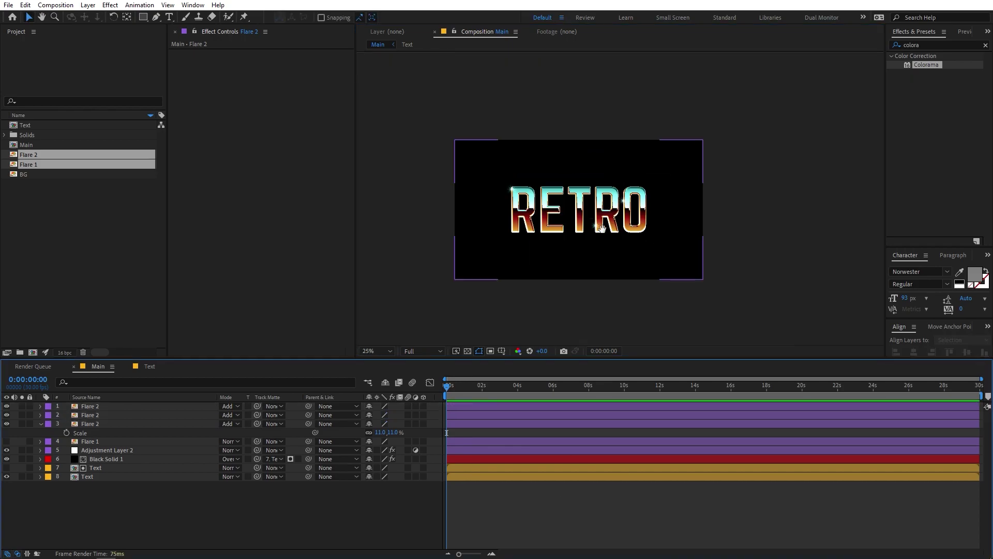
# Step: Scale all three Flare 2 layers down to 9.2%
pyautogui.click(122, 406)
pyautogui.keyDown('shift'); pyautogui.click(173, 423); pyautogui.keyUp('shift')
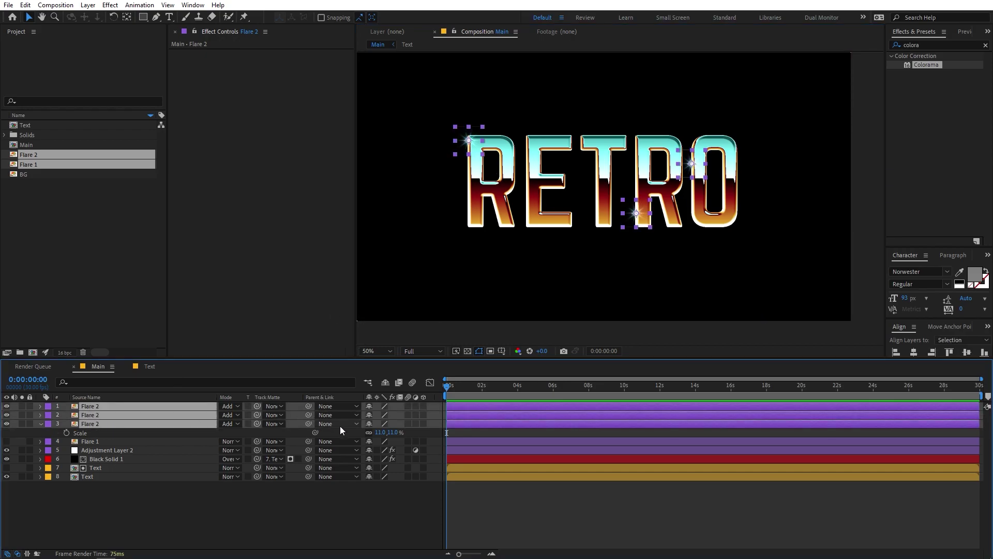
pyautogui.moveTo(377, 435); pyautogui.dragTo(372, 435)
pyautogui.click(552, 504)
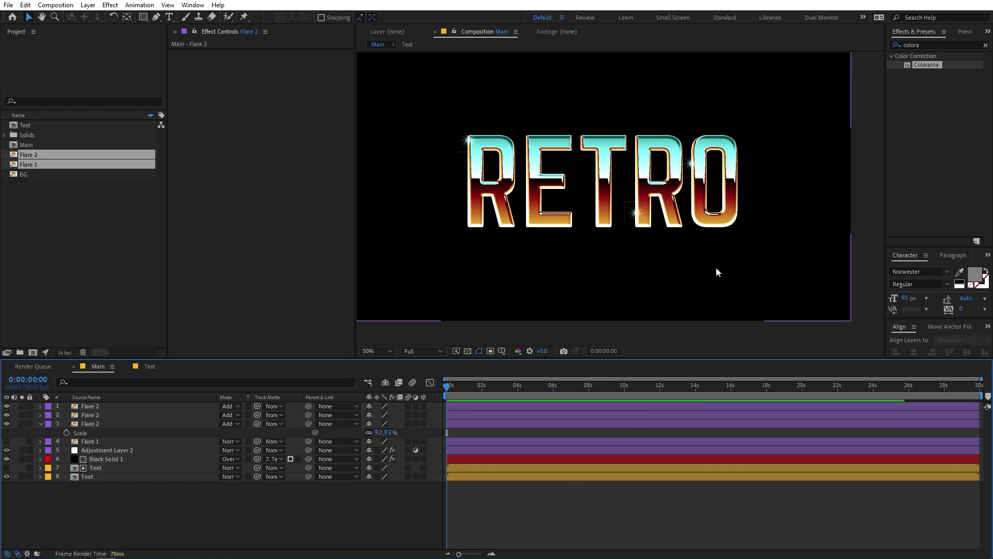
# Step: Make the Flare 1 layer visible and set its blending mode to Add
pyautogui.click(92, 440)
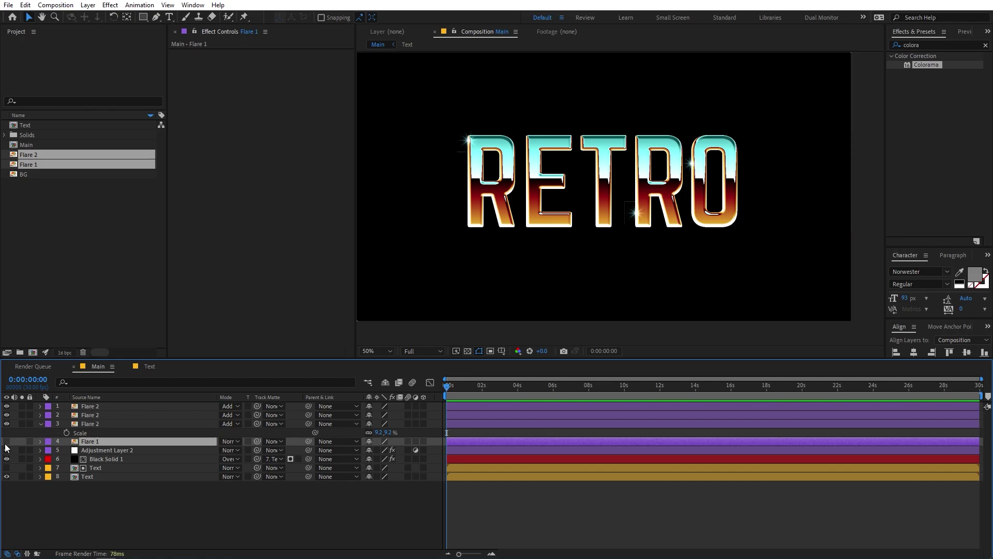
pyautogui.click(6, 441)
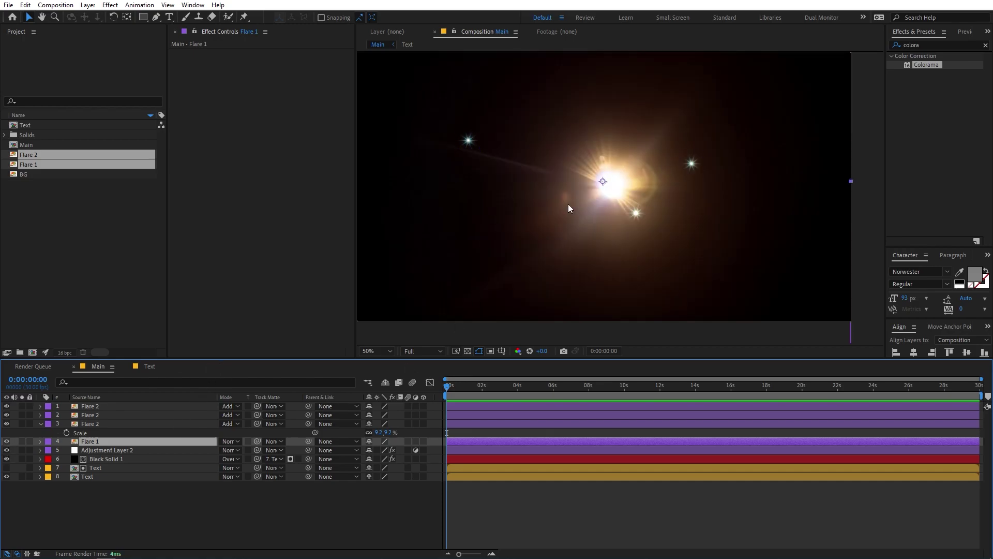
pyautogui.click(230, 441)
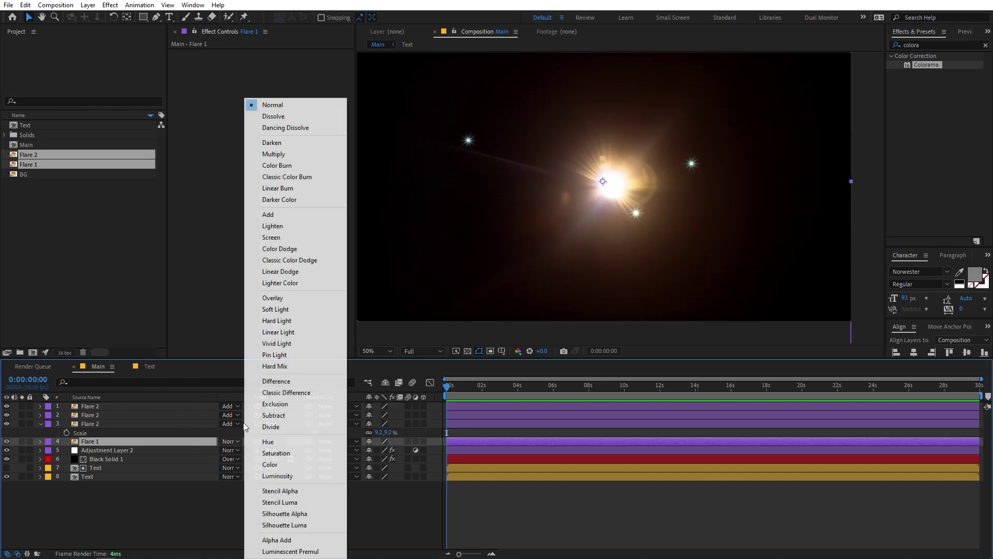
pyautogui.click(270, 215)
# Step: Scale the Flare 1 layer down to 25.4% over the middle of the title
pyautogui.press('s')
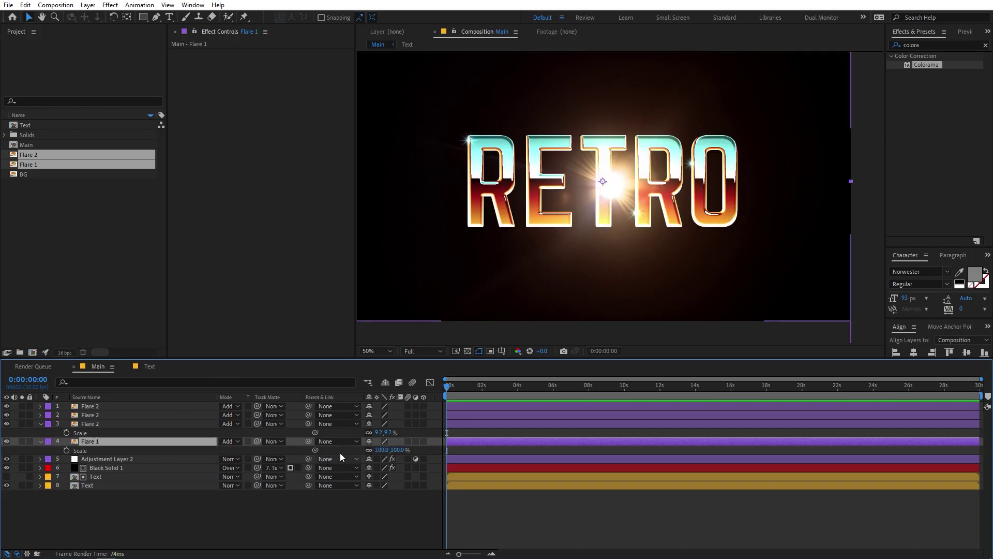
pyautogui.moveTo(380, 450); pyautogui.dragTo(4, 442)
pyautogui.press('.')
pyautogui.press('.')
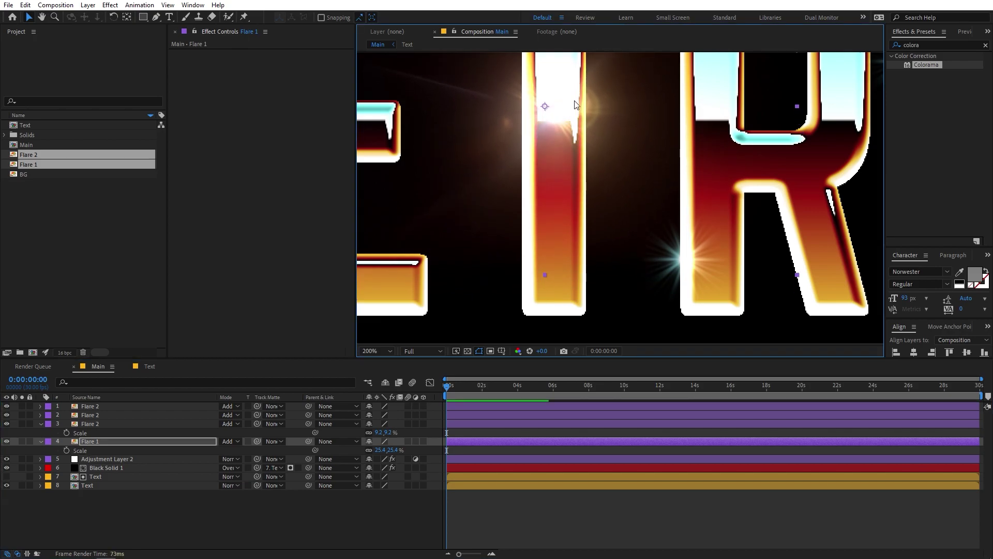
pyautogui.scroll(-4, 633, 203)
pyautogui.scroll(2, 632, 204)
pyautogui.press(',')
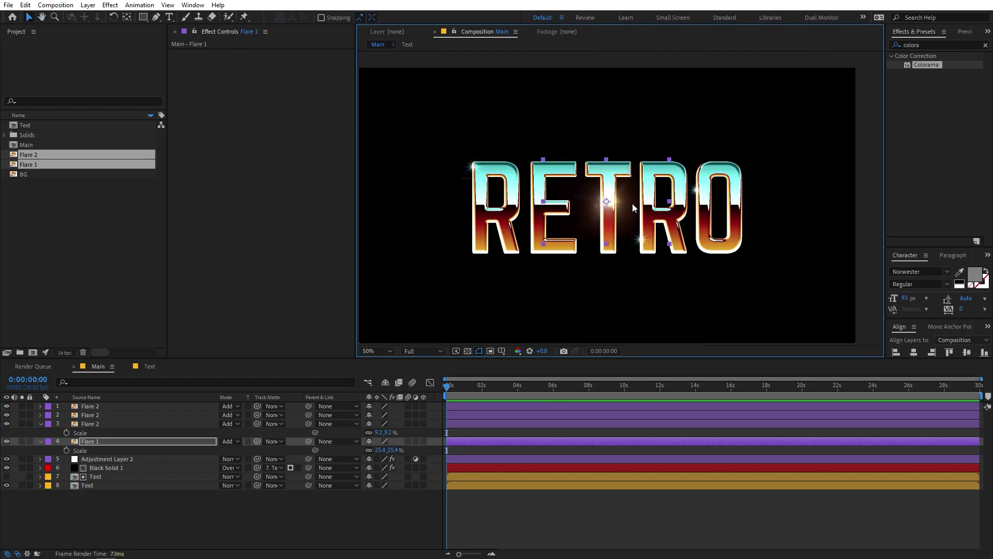
pyautogui.scroll(2, 613, 195)
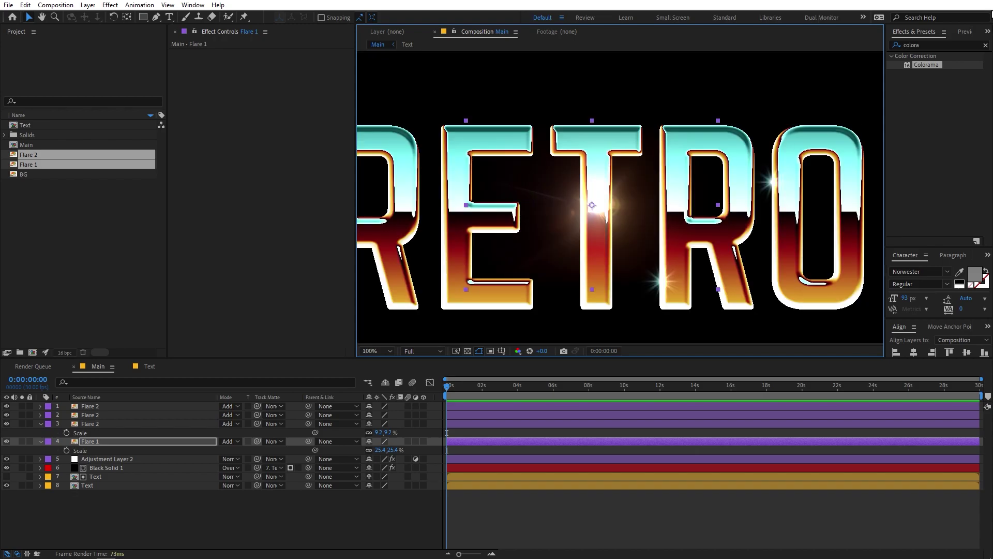
# Step: Apply the Hue/Saturation effect to the Flare 1 layer and set its Master Hue to 151°
pyautogui.doubleClick(928, 44)
pyautogui.write('hue')
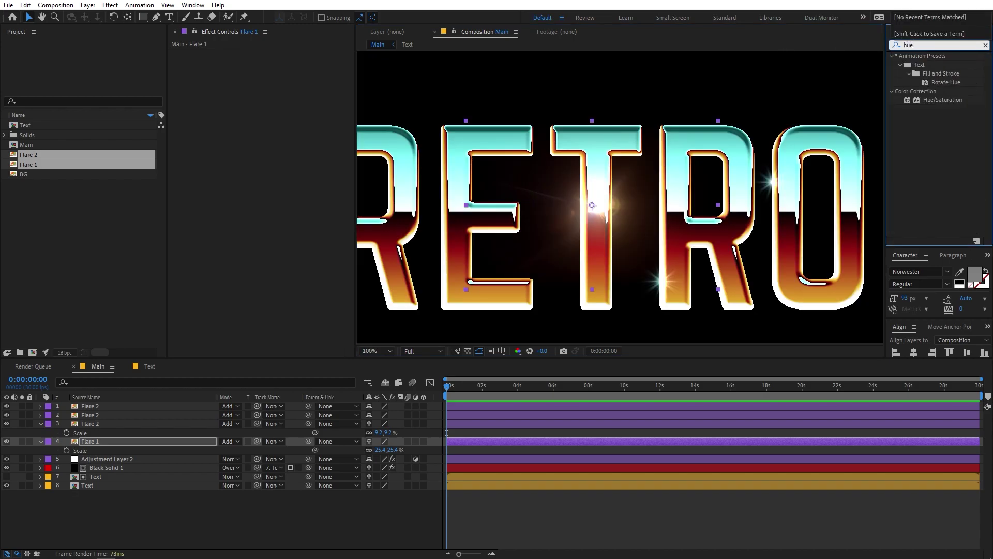
pyautogui.moveTo(943, 100); pyautogui.dragTo(154, 443)
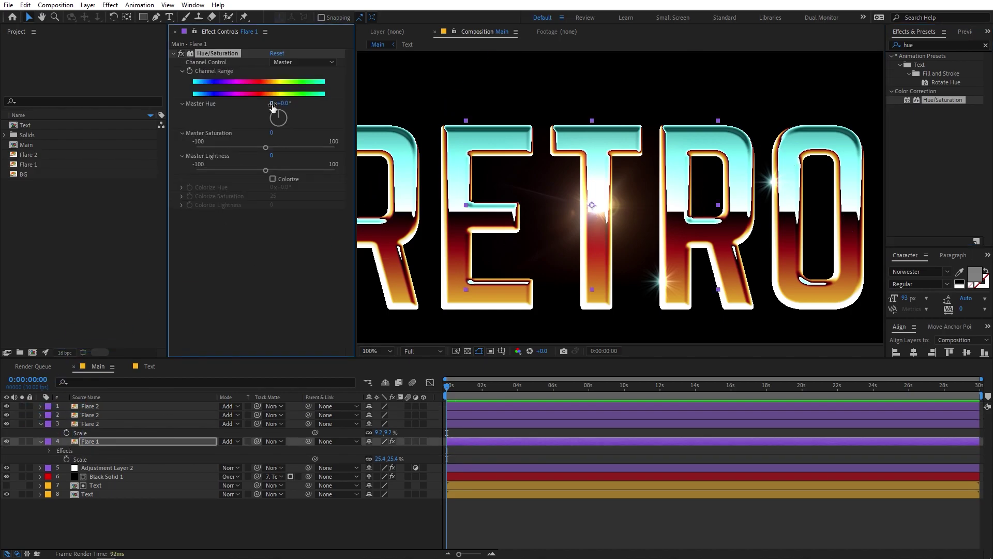
pyautogui.moveTo(280, 102); pyautogui.dragTo(365, 107)
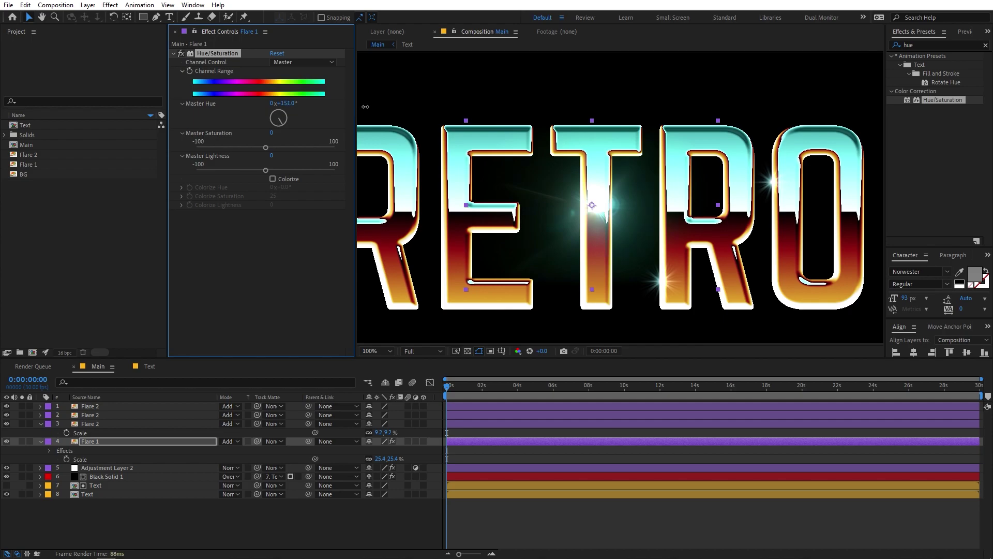
pyautogui.scroll(-3, 607, 204)
pyautogui.scroll(1, 607, 205)
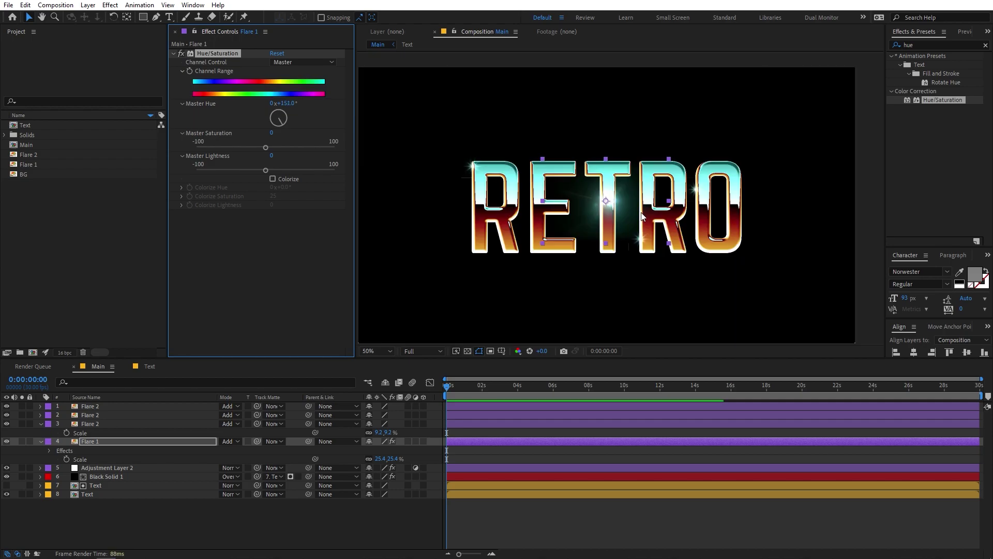
# Step: Duplicate the Flare 1 layer and position the copy on the upper-right edge of the letter O
pyautogui.click(101, 442)
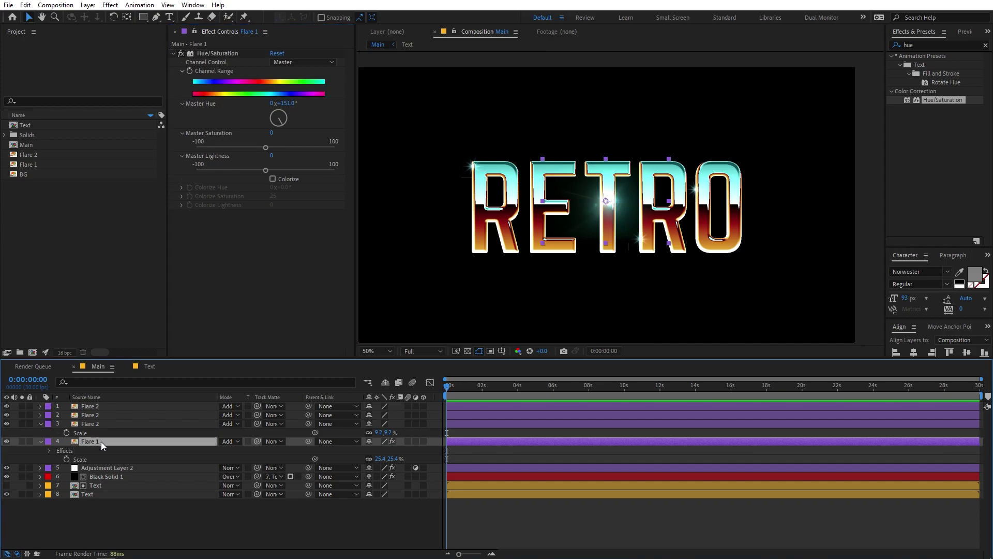
pyautogui.hotkey('ctrl', 'd')
pyautogui.click(614, 202)
pyautogui.moveTo(615, 202); pyautogui.dragTo(754, 195)
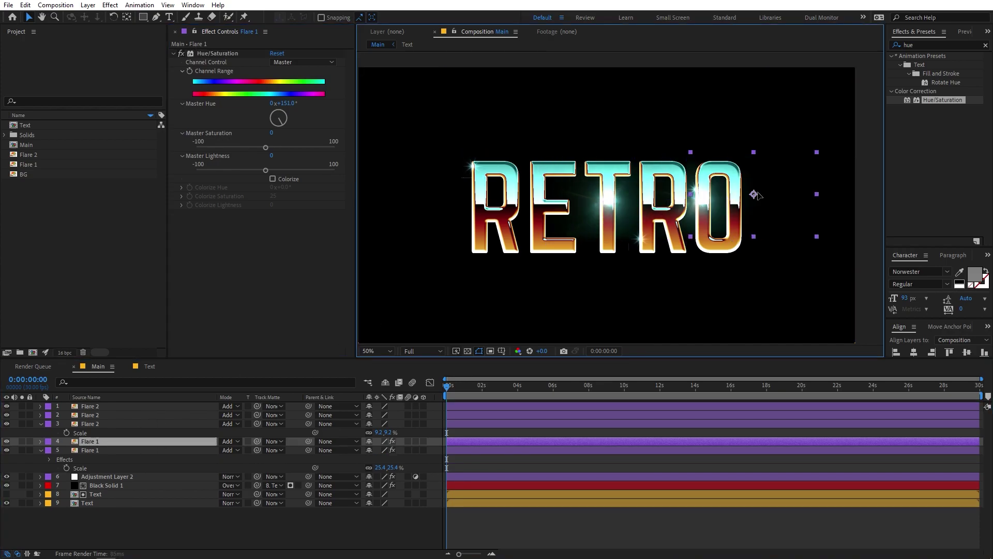
pyautogui.scroll(4, 632, 194)
pyautogui.moveTo(683, 207); pyautogui.dragTo(492, 207)
pyautogui.moveTo(724, 207); pyautogui.dragTo(403, 207)
pyautogui.press('v')
pyautogui.moveTo(566, 242); pyautogui.dragTo(510, 195)
pyautogui.scroll(-4, 594, 233)
pyautogui.scroll(-2, 594, 233)
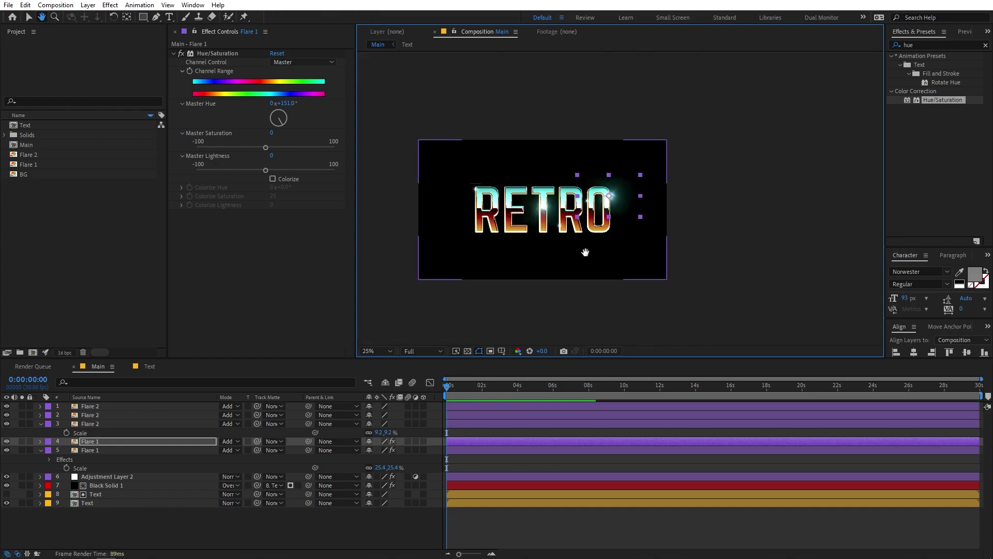
pyautogui.scroll(2, 632, 179)
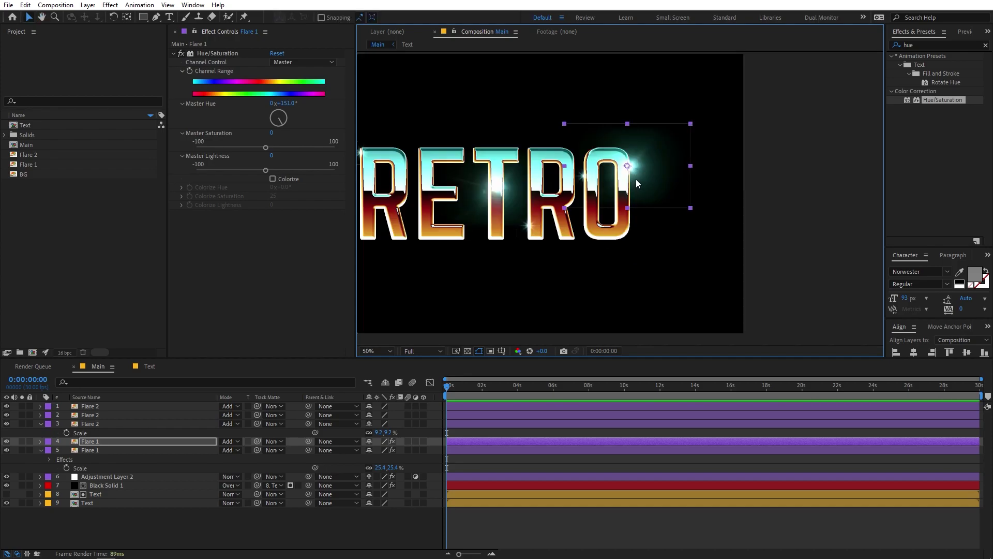
# Step: Duplicate Flare 1 again and position the copy on the left stem of the first R
pyautogui.hotkey('ctrl', 'd')
pyautogui.moveTo(599, 189); pyautogui.dragTo(485, 214)
pyautogui.press('v')
pyautogui.press('.')
pyautogui.press('v')
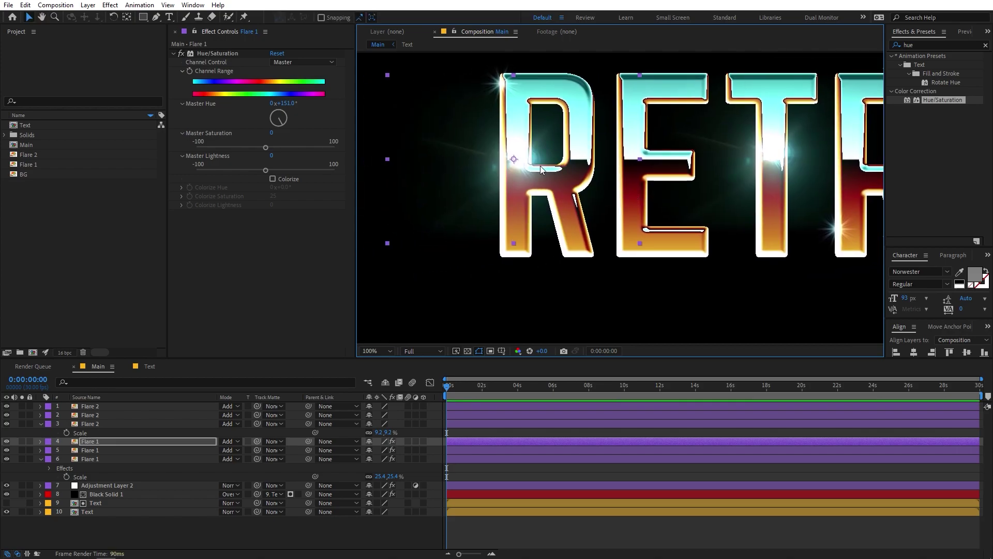
# Step: Scale the Flare 1 copy on the first R down to 15.3%
pyautogui.press('s')
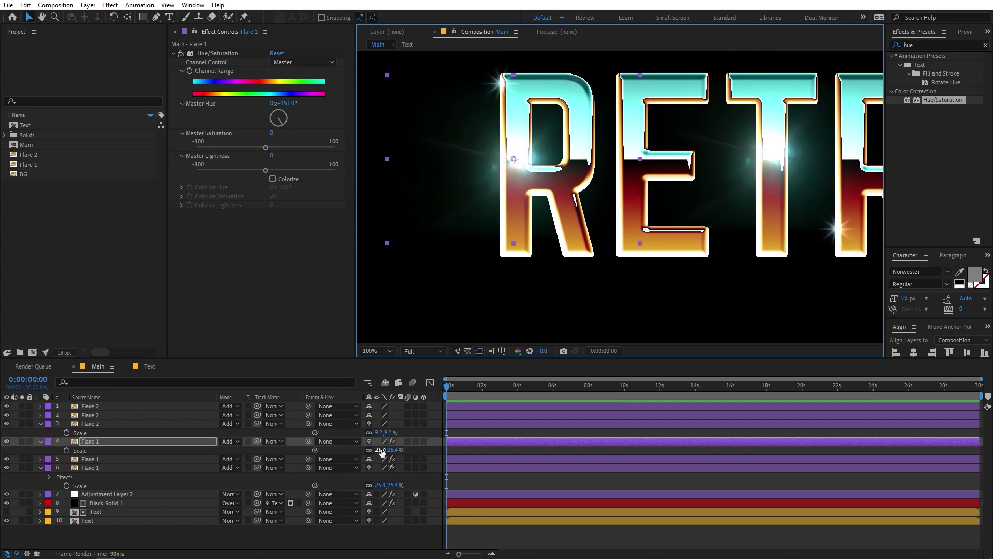
pyautogui.moveTo(381, 450); pyautogui.dragTo(337, 458)
pyautogui.hotkey('alt', '/')
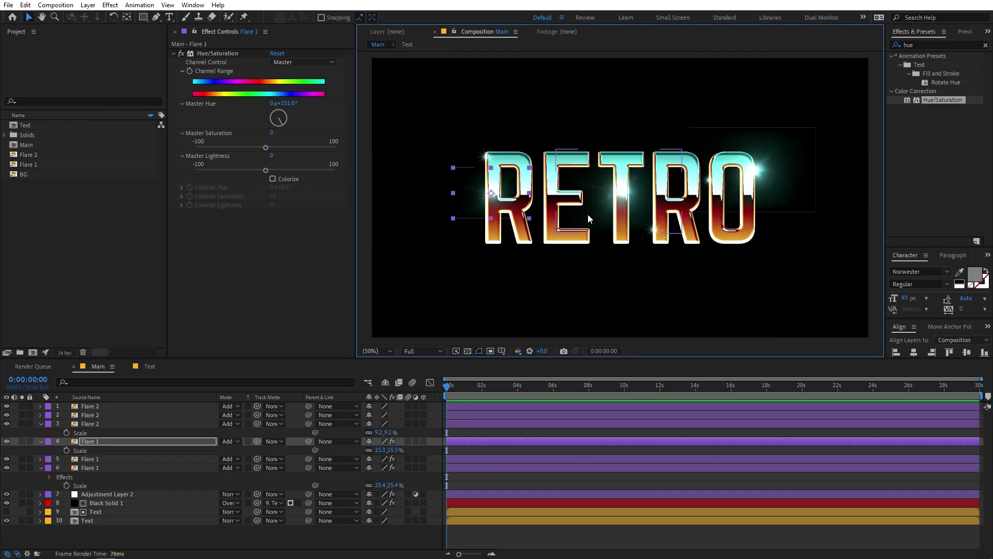
# Step: Add Position keyframes at the start of the timeline to all six flare layers
pyautogui.click(97, 469)
pyautogui.keyDown('shift'); pyautogui.click(92, 405); pyautogui.keyUp('shift')
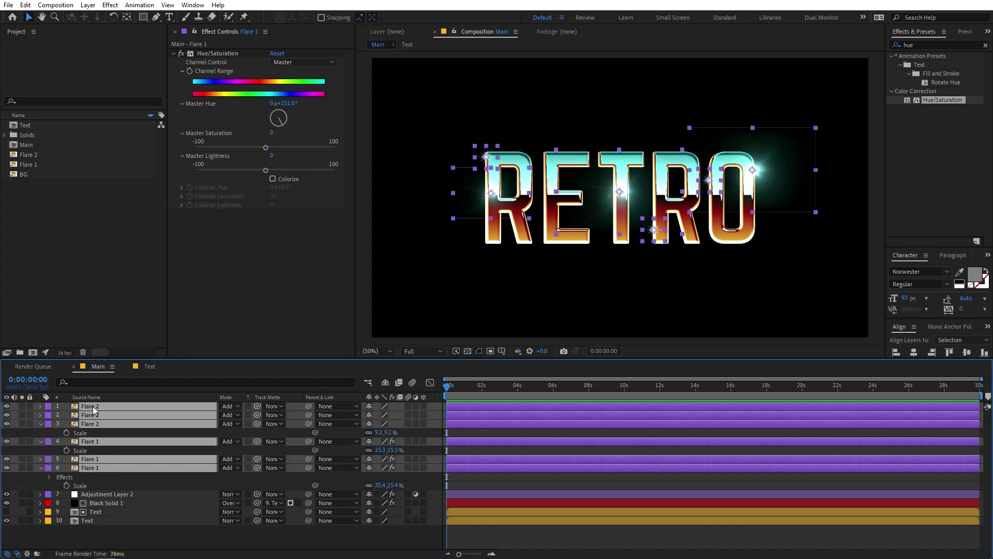
pyautogui.press('p')
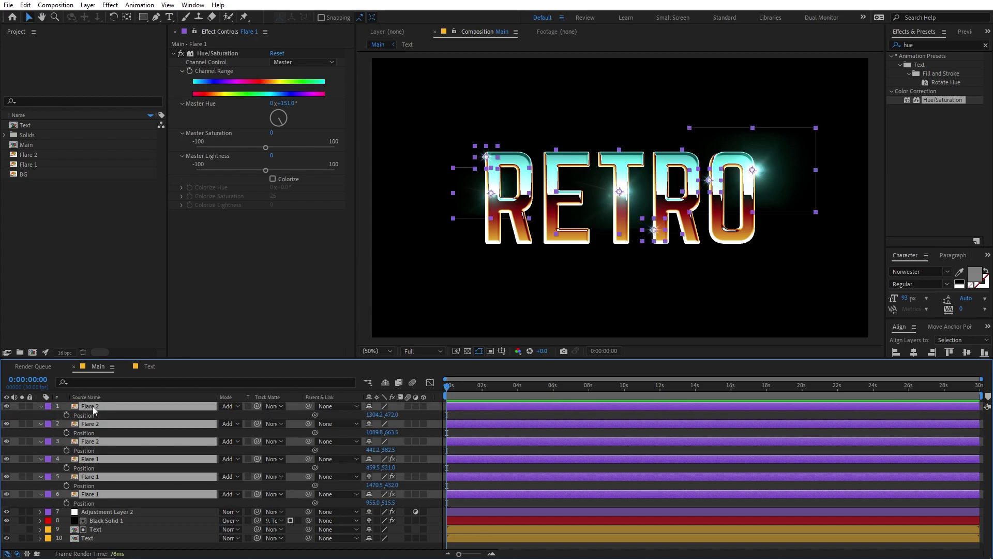
pyautogui.click(66, 416)
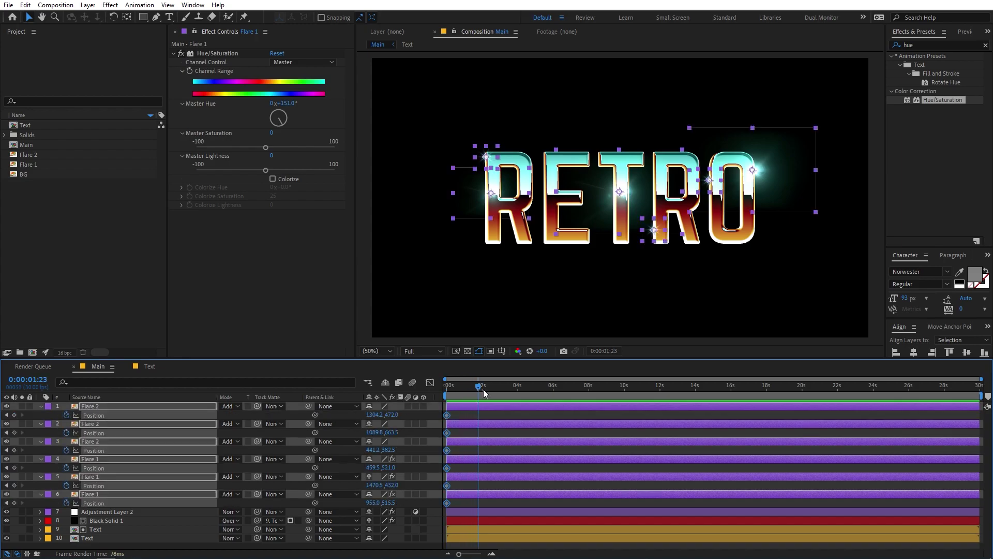
# Step: At 0:00:02:01, move the Flare 2 sparkle on the first R down to position 441.2, 415.5
pyautogui.moveTo(484, 392); pyautogui.dragTo(483, 390)
pyautogui.scroll(4, 508, 210)
pyautogui.scroll(-2, 860, 278)
pyautogui.scroll(3, 861, 278)
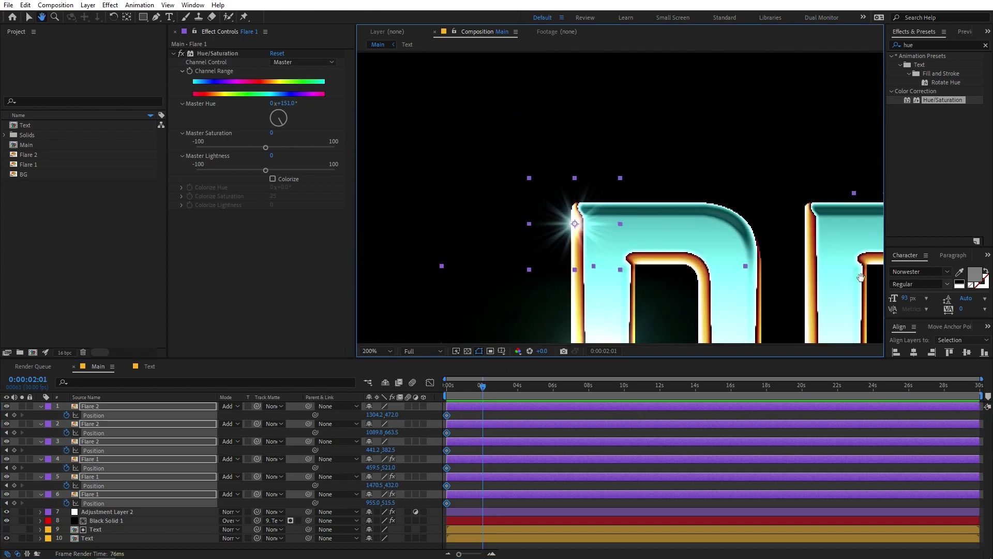
pyautogui.press('v')
pyautogui.click(667, 160)
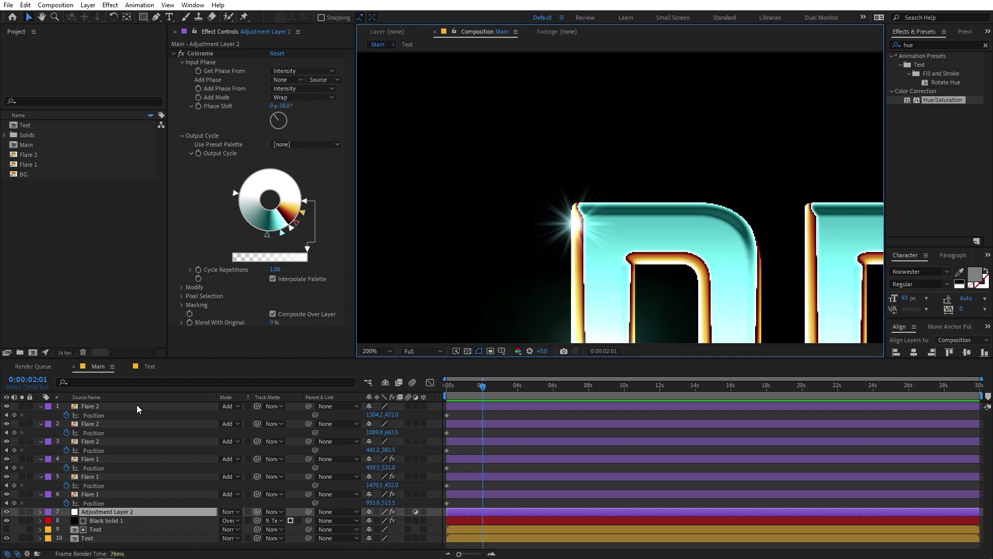
pyautogui.click(581, 228)
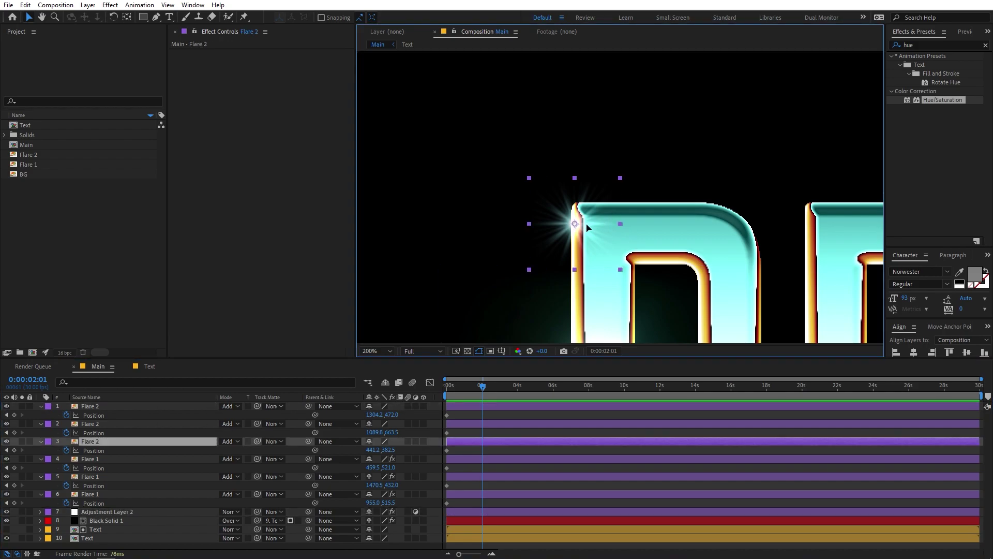
pyautogui.moveTo(588, 227); pyautogui.dragTo(588, 262)
# Step: Keyframe the first R's Flare 1 farther right at 478.0, 521.0 and the T's Flare 1 slightly higher at 955.0, 506.5
pyautogui.moveTo(662, 196); pyautogui.dragTo(553, 31)
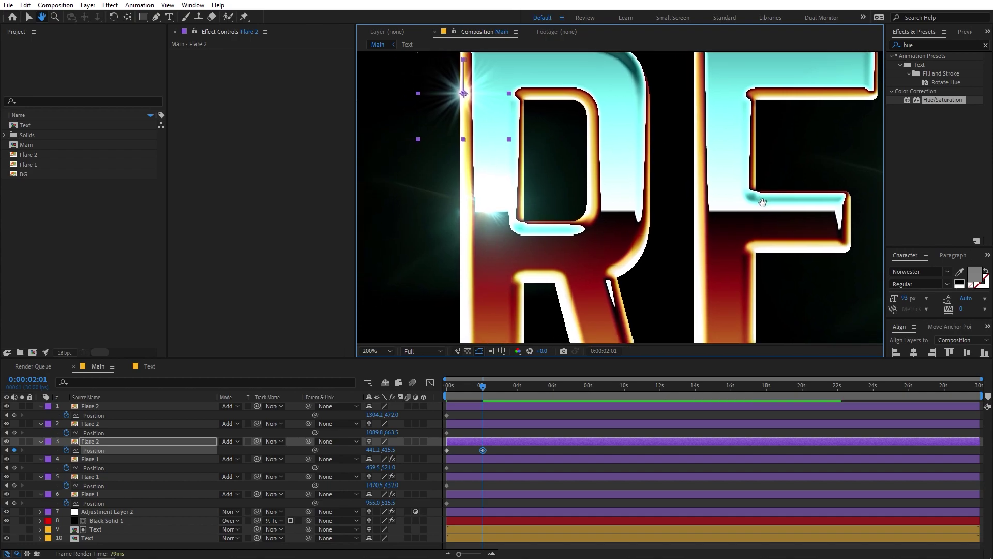
pyautogui.click(499, 204)
pyautogui.moveTo(490, 204); pyautogui.dragTo(510, 204)
pyautogui.hscroll(-6, 669, 207)
pyautogui.hscroll(2, 621, 212)
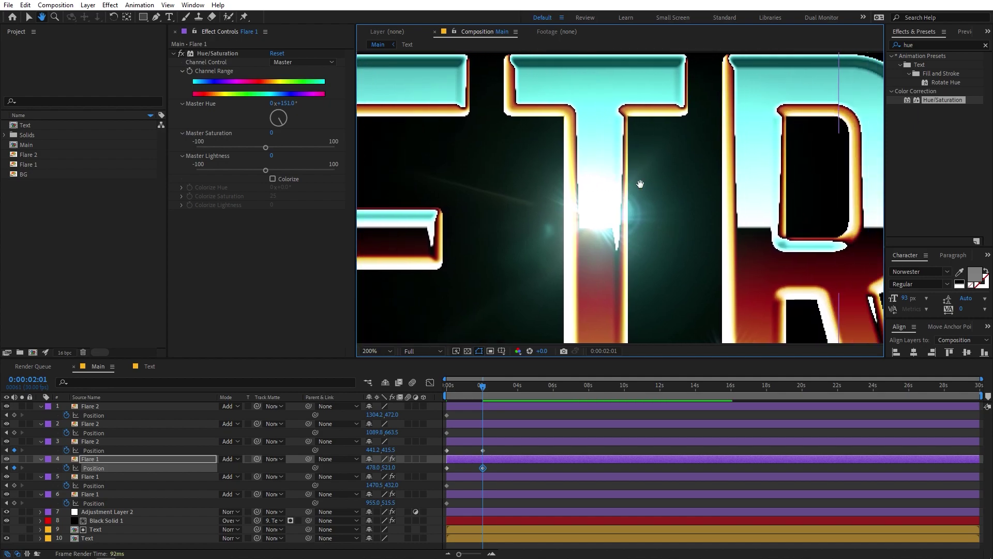
pyautogui.click(599, 226)
pyautogui.moveTo(594, 223); pyautogui.dragTo(594, 213)
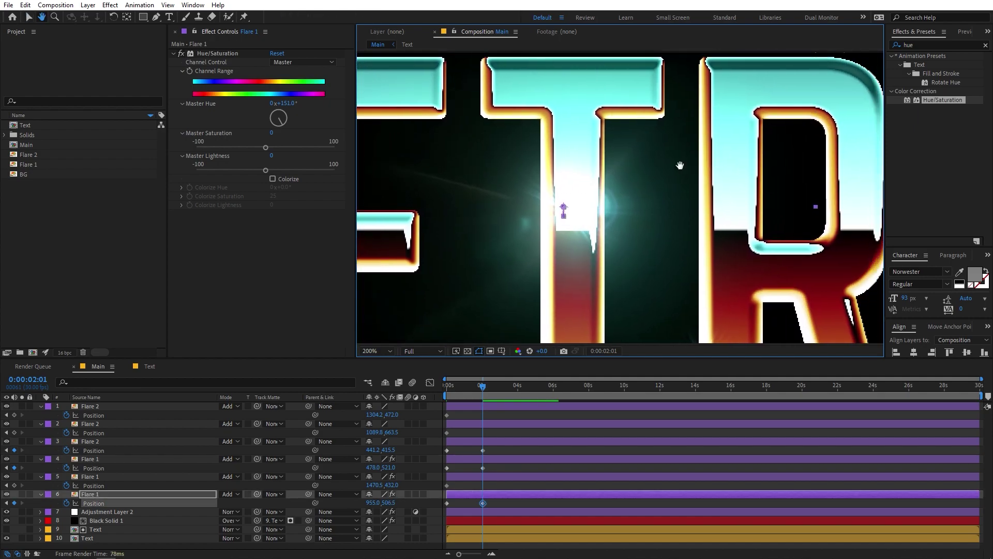
# Step: Move the Flare 2 sparkle on the second R down its left edge to position 1089.8, 688.5
pyautogui.hscroll(5, 681, 224)
pyautogui.scroll(-3, 681, 224)
pyautogui.press('v')
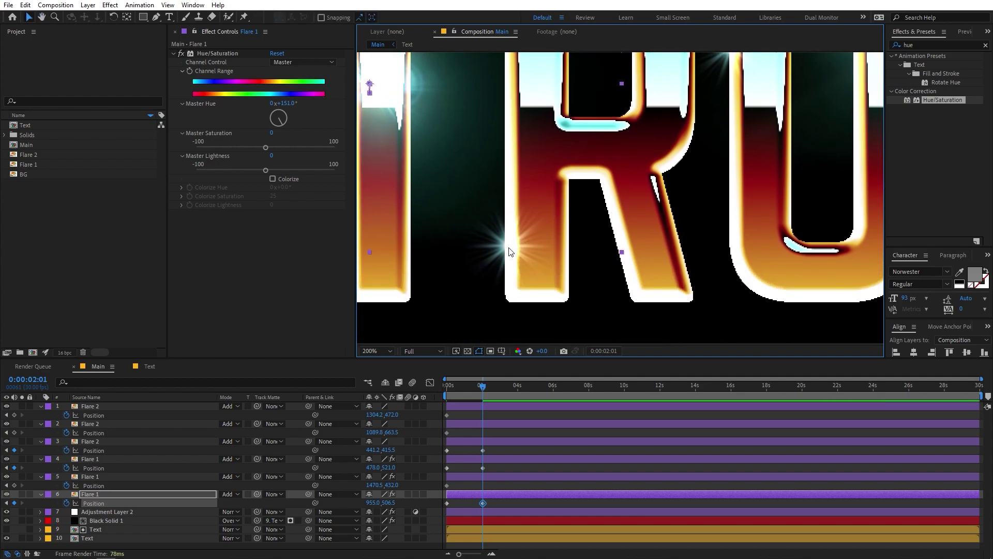
pyautogui.click(497, 479)
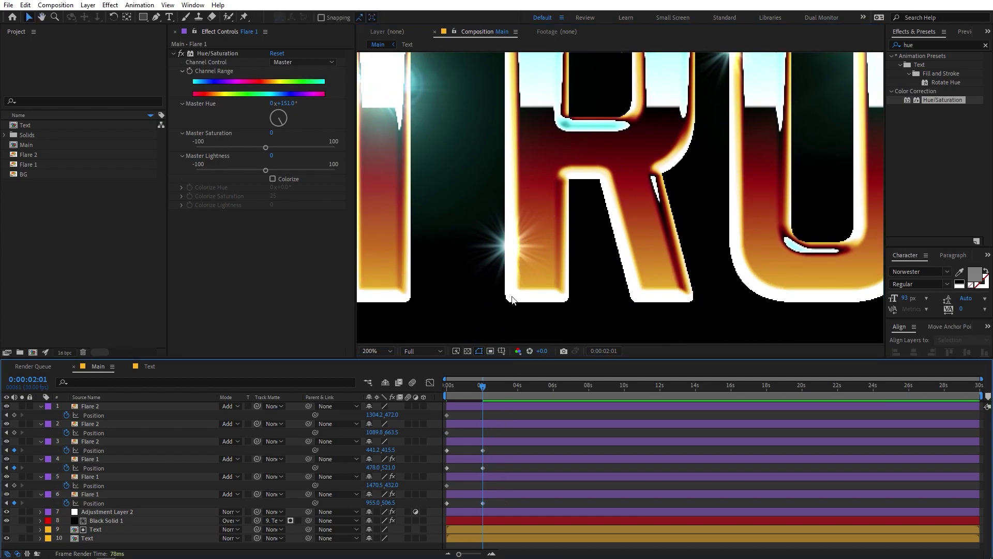
pyautogui.click(517, 244)
pyautogui.moveTo(520, 243); pyautogui.dragTo(615, 349)
# Step: Move the Flare 2 sparkle on the O's left edge up to position 1304.2, 439.5
pyautogui.press('h')
pyautogui.press('v')
pyautogui.click(663, 219)
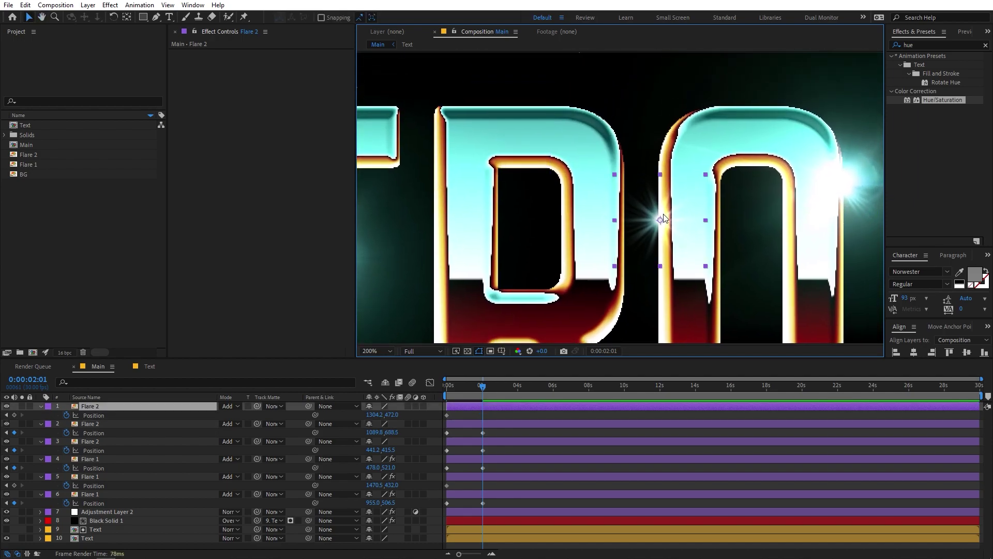
pyautogui.moveTo(664, 220); pyautogui.dragTo(666, 177)
# Step: Move the Flare 1 glow on the O's right edge down to position 1470.5, 460.0
pyautogui.click(859, 183)
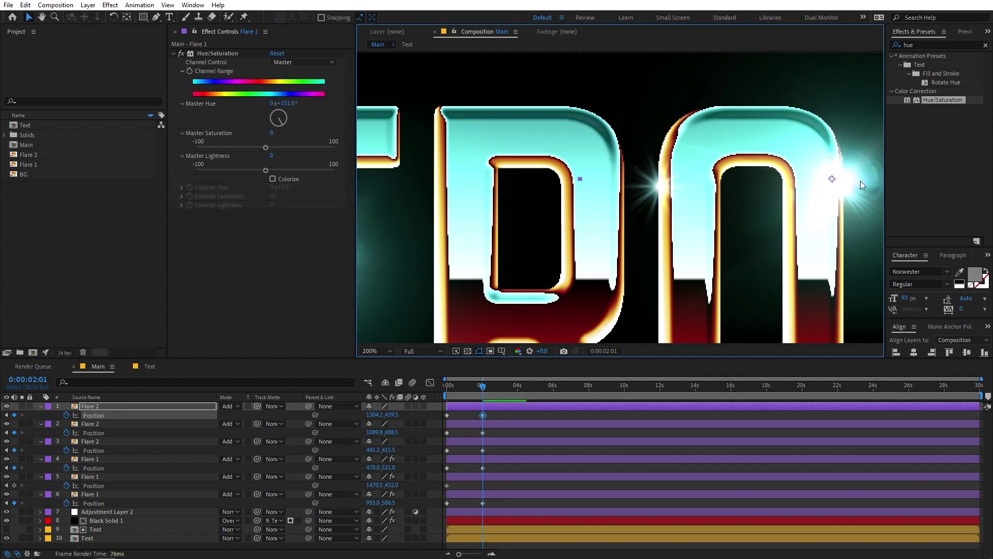
pyautogui.moveTo(858, 185); pyautogui.dragTo(853, 215)
pyautogui.press(',')
pyautogui.press(',')
pyautogui.press(',')
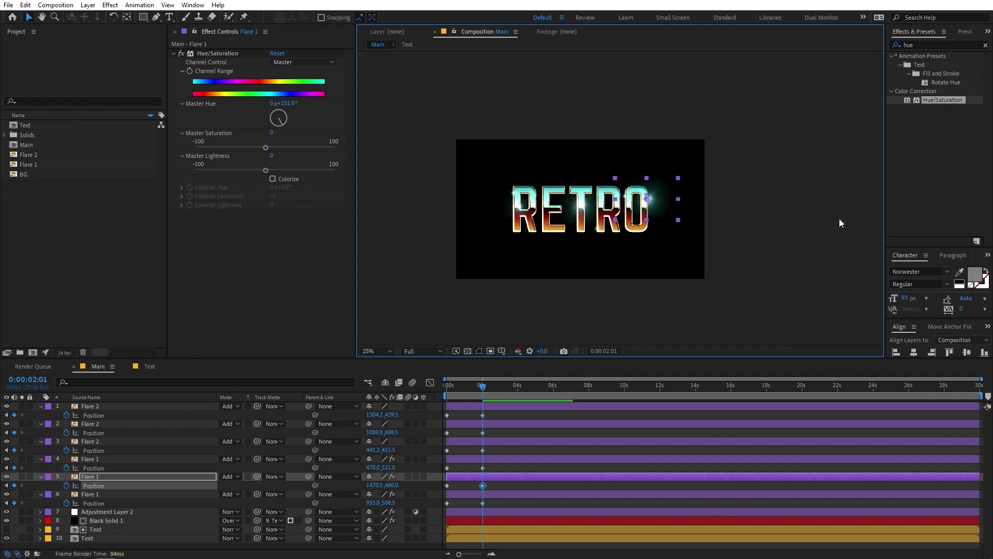
# Step: Reveal the Bevel and Emboss settings of the lowest Text layer, with its Inner Shadow settings collapsed
pyautogui.press('.')
pyautogui.press('h')
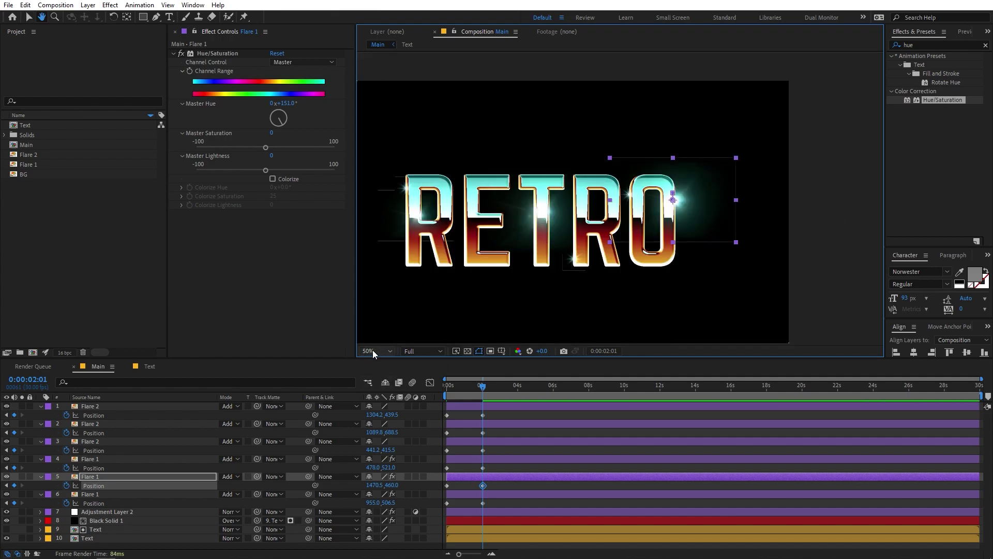
pyautogui.press('v')
pyautogui.click(373, 350)
pyautogui.click(392, 370)
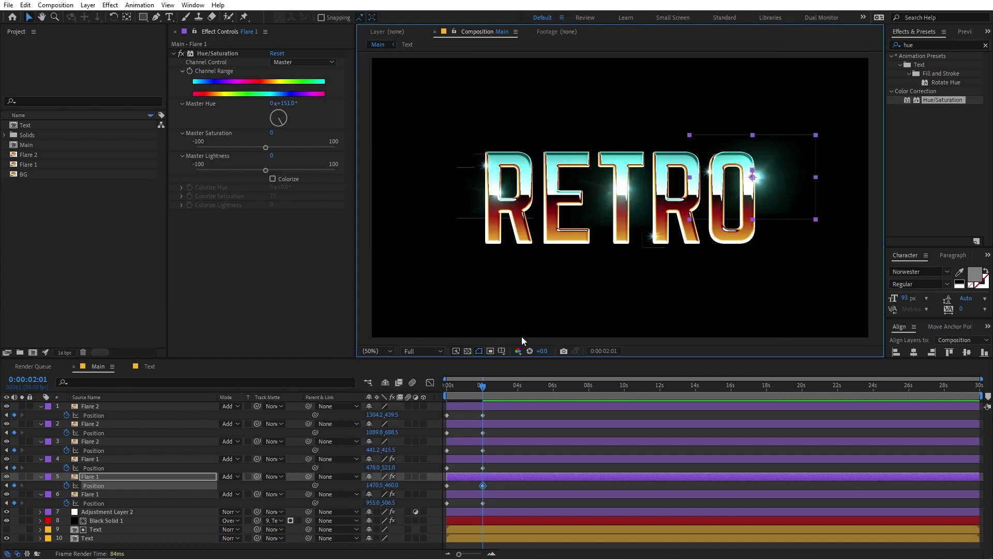
pyautogui.press('/')
pyautogui.moveTo(522, 336); pyautogui.dragTo(617, 326)
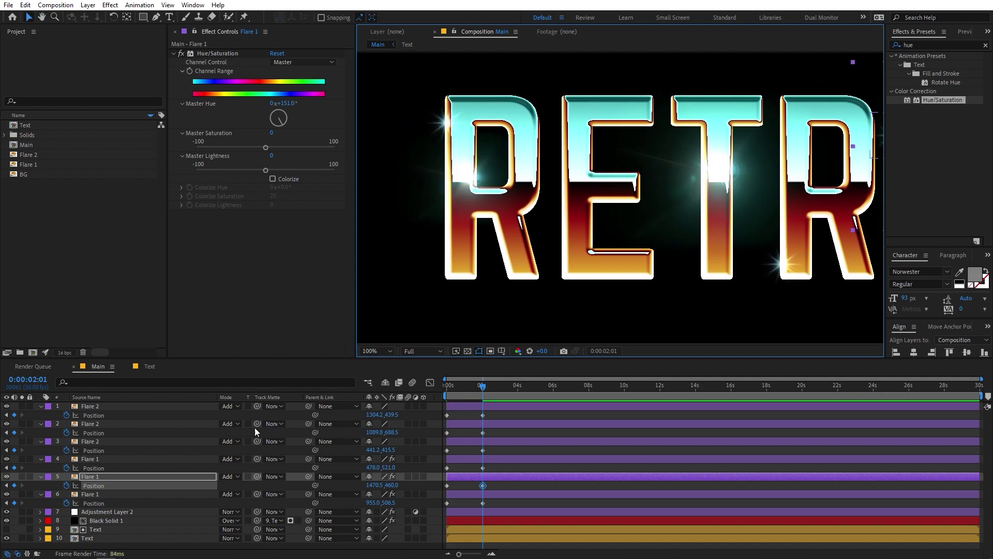
pyautogui.click(95, 540)
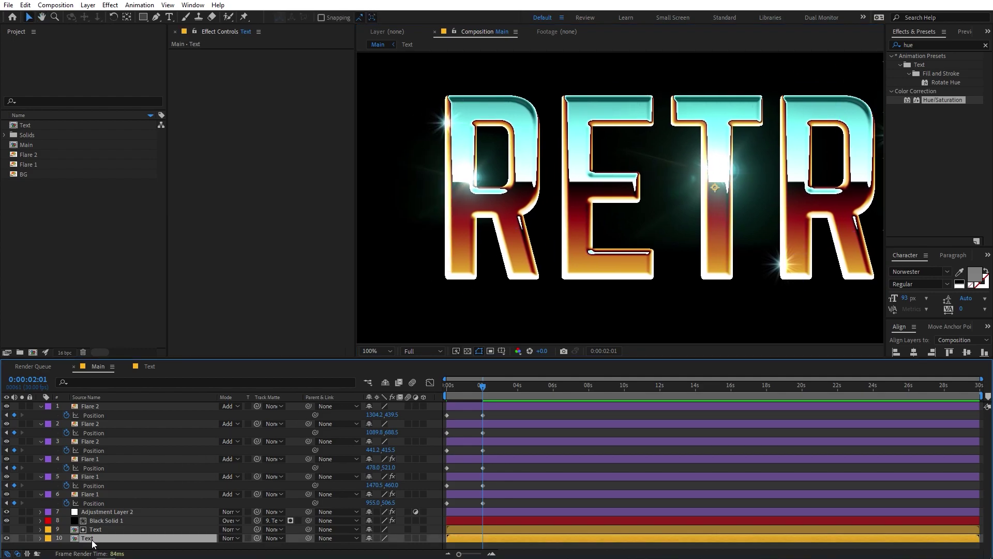
pyautogui.click(40, 538)
pyautogui.scroll(-10, 39, 513)
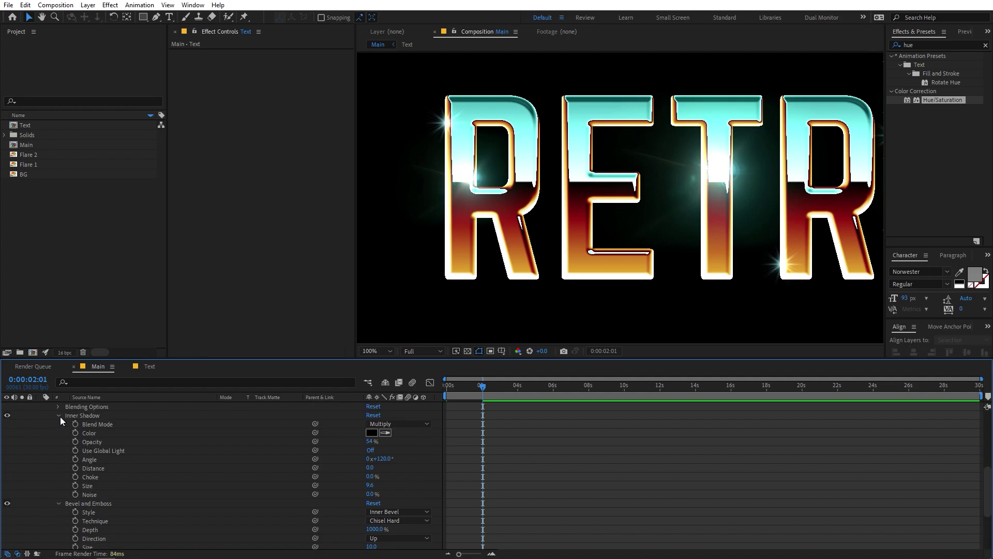
pyautogui.click(59, 416)
pyautogui.scroll(-1, 111, 489)
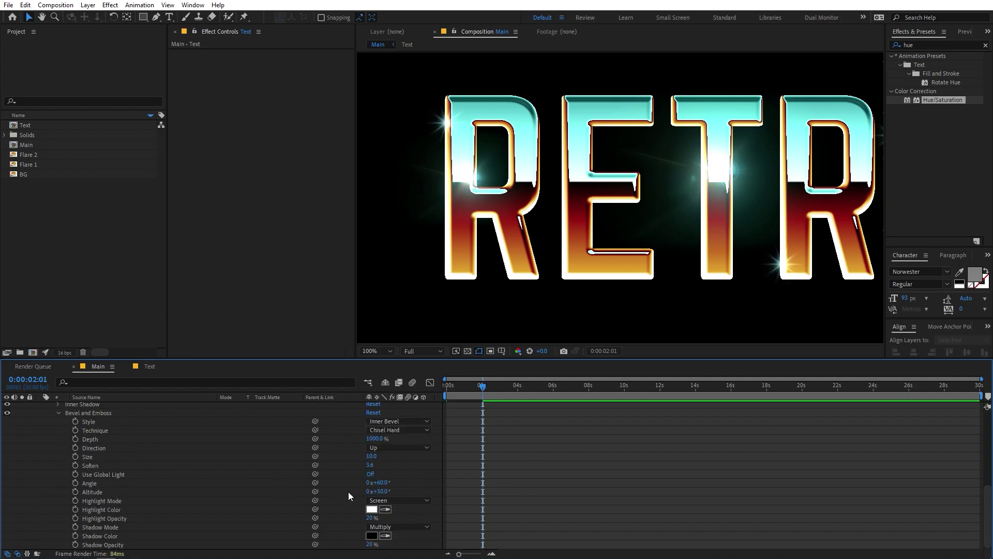
# Step: Keyframe the Text layer's Bevel and Emboss Angle at 60° on the first frame, with a lower angle at 0:00:01:29
pyautogui.moveTo(386, 485); pyautogui.dragTo(415, 478)
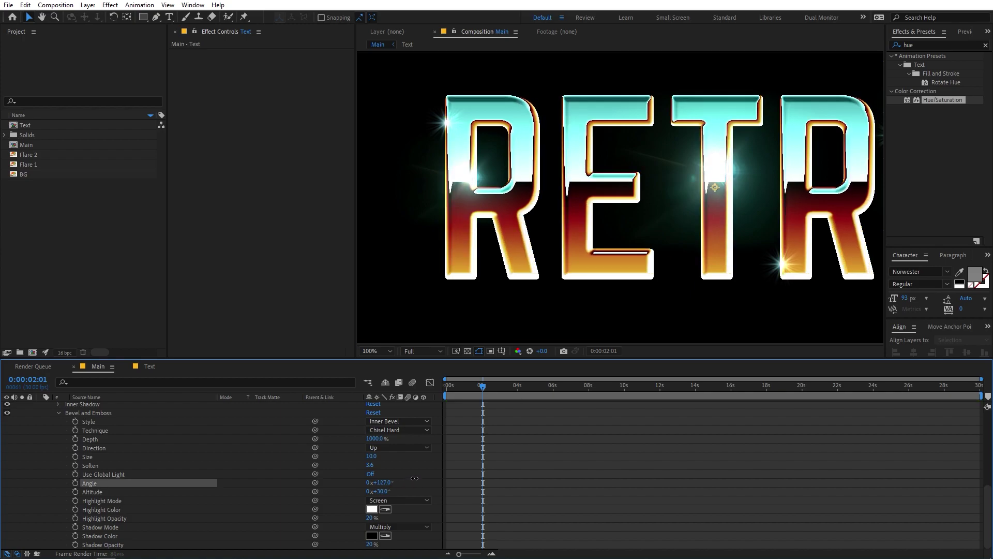
pyautogui.hotkey('ctrl', 'z')
pyautogui.moveTo(486, 389); pyautogui.dragTo(403, 394)
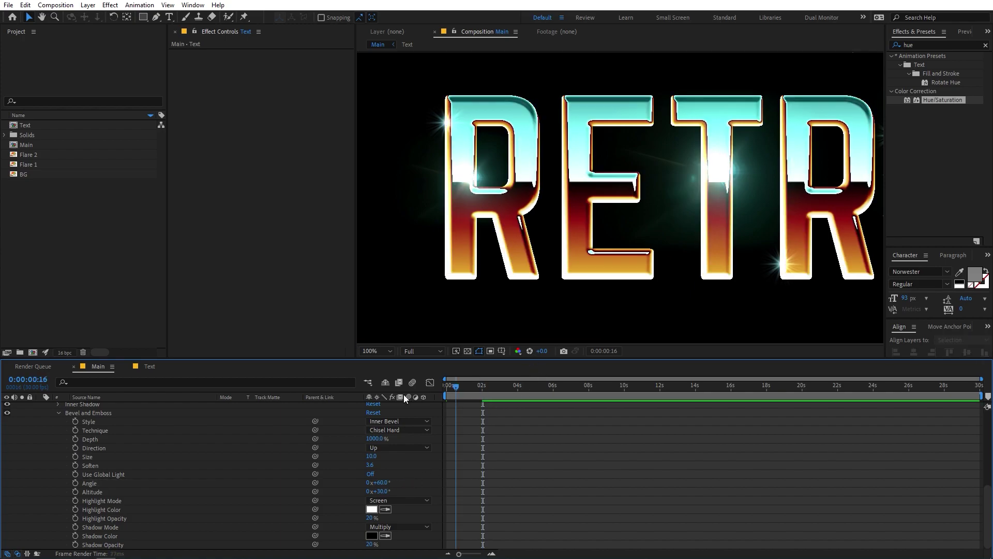
pyautogui.click(75, 483)
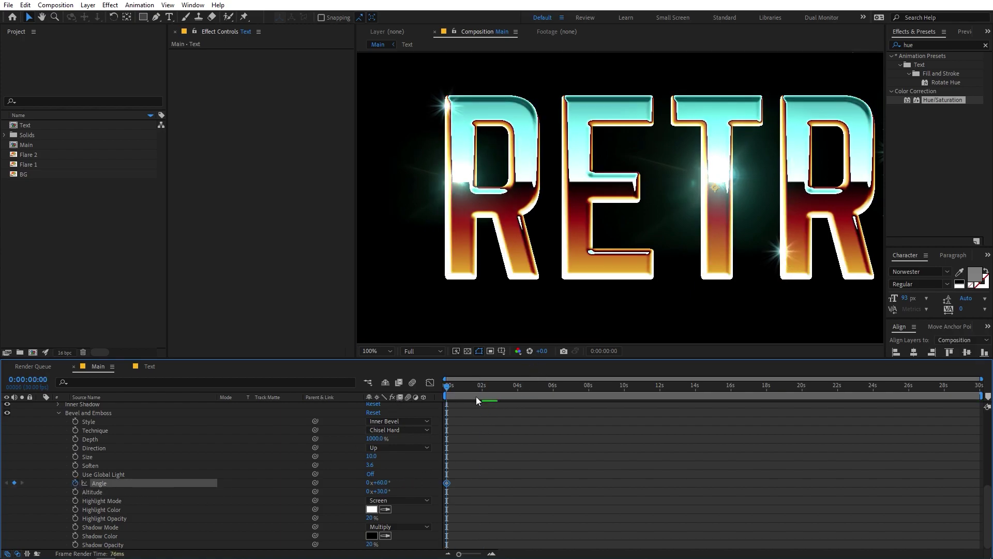
pyautogui.moveTo(476, 396); pyautogui.dragTo(482, 394)
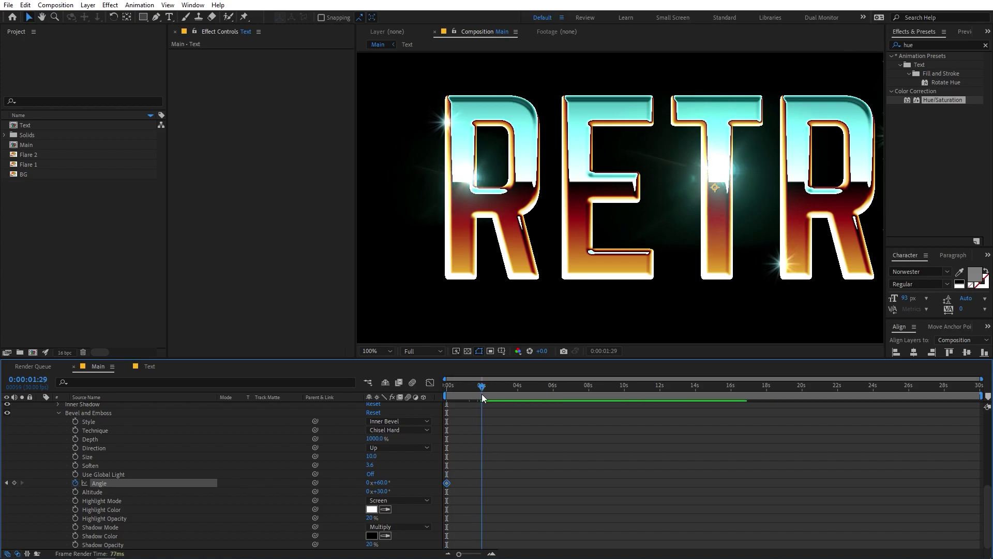
pyautogui.moveTo(380, 482)
pyautogui.mouseDown()
pyautogui.moveTo(408, 484)
pyautogui.moveTo(365, 483)
pyautogui.mouseUp()
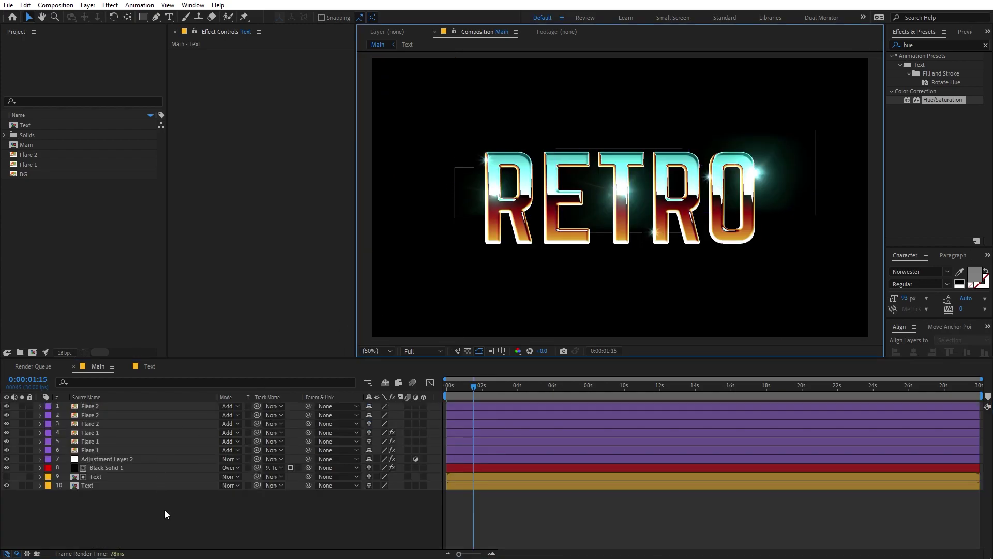
# Step: Pre-compose all ten layers of the Main composition into a new composition named Animation
pyautogui.moveTo(164, 510); pyautogui.dragTo(95, 409)
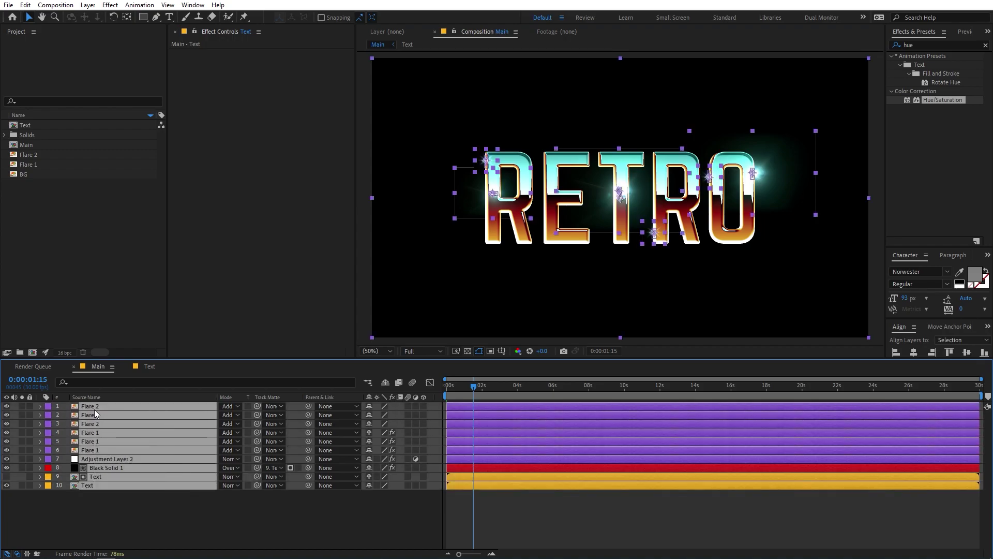
pyautogui.rightClick(94, 408)
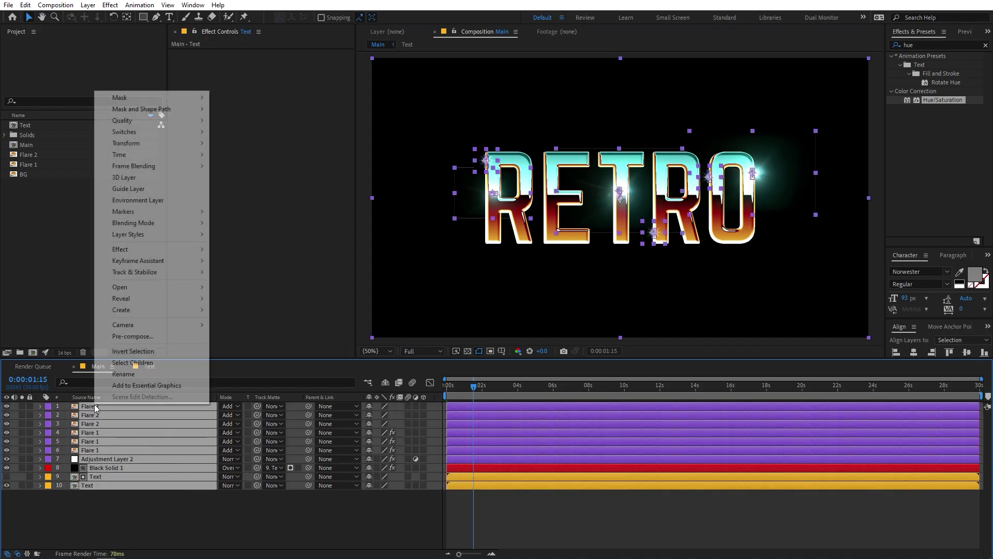
pyautogui.click(133, 337)
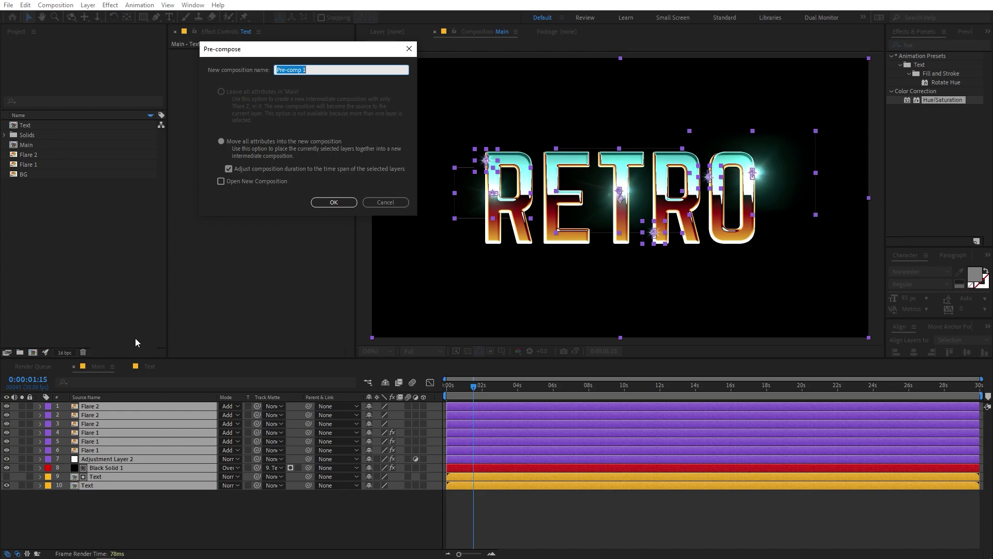
pyautogui.write('Animation')
pyautogui.press('Return')
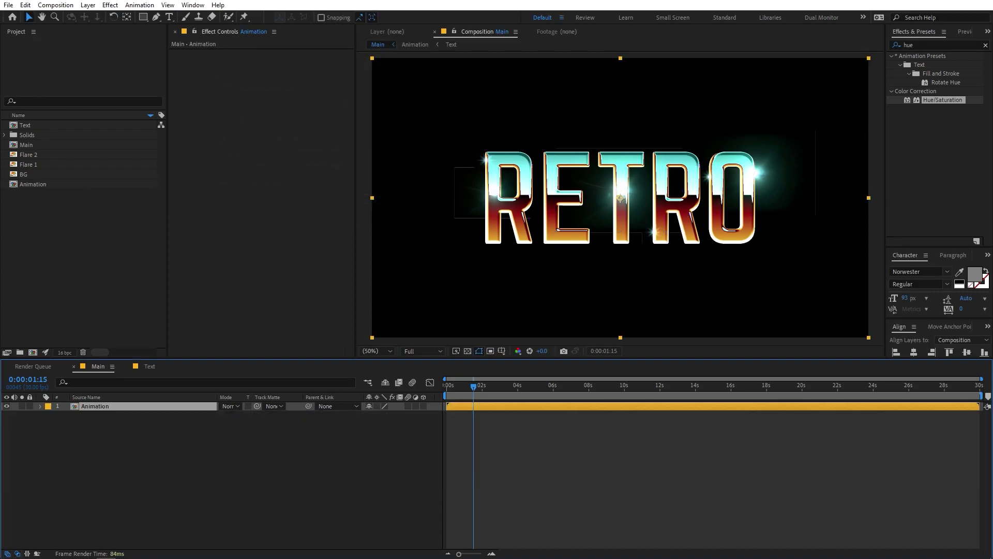
# Step: Add the BG starfield image to the Main composition beneath the Animation layer
pyautogui.click(29, 168)
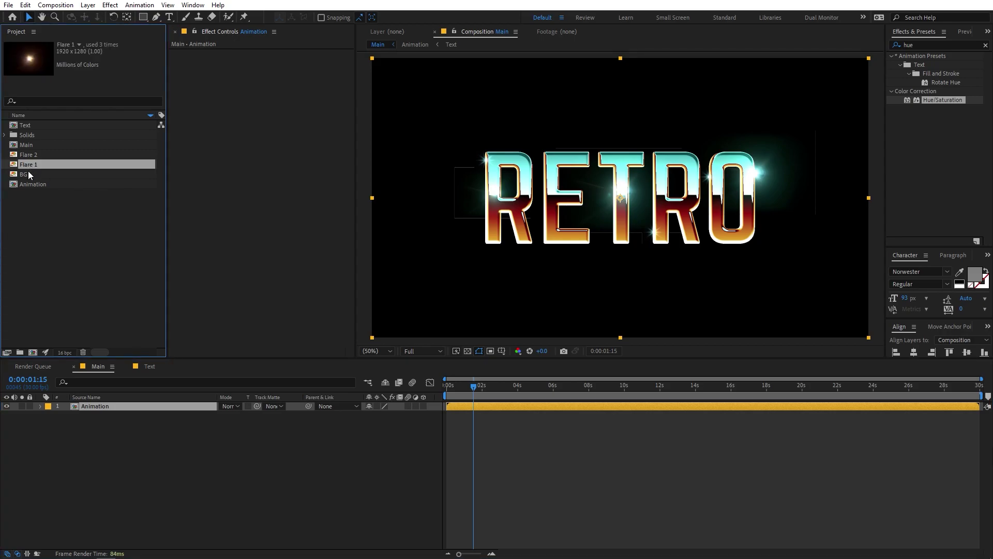
pyautogui.click(27, 172)
pyautogui.moveTo(26, 172); pyautogui.dragTo(158, 485)
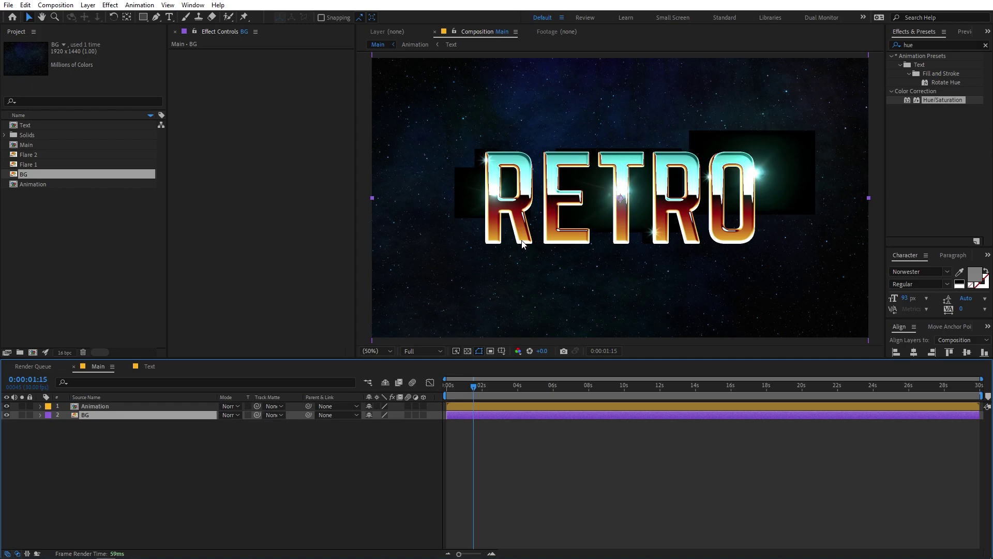
# Step: Set the Animation layer's blending mode to Screen and fit the whole composition in the viewer
pyautogui.scroll(2, 753, 151)
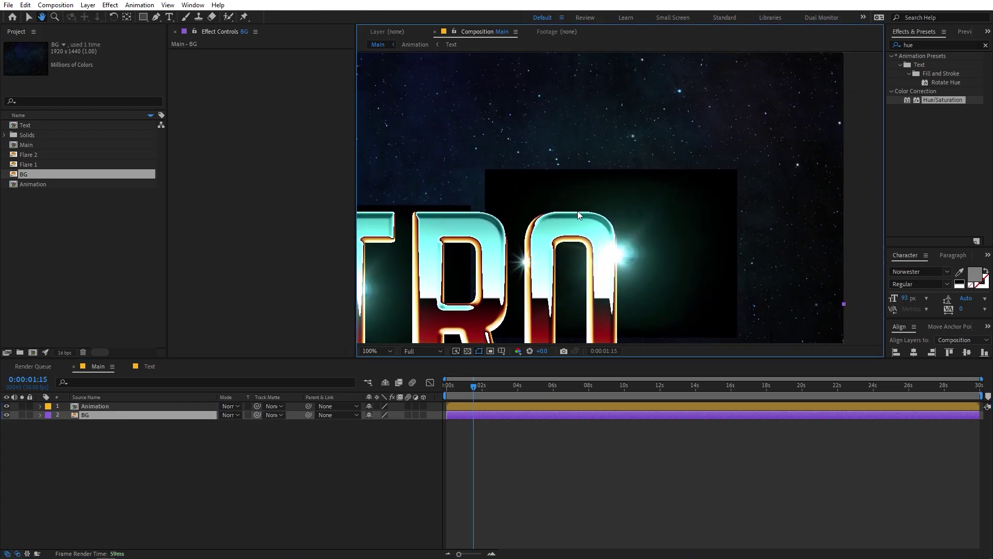
pyautogui.moveTo(526, 259); pyautogui.dragTo(790, 147)
pyautogui.scroll(-1, 682, 226)
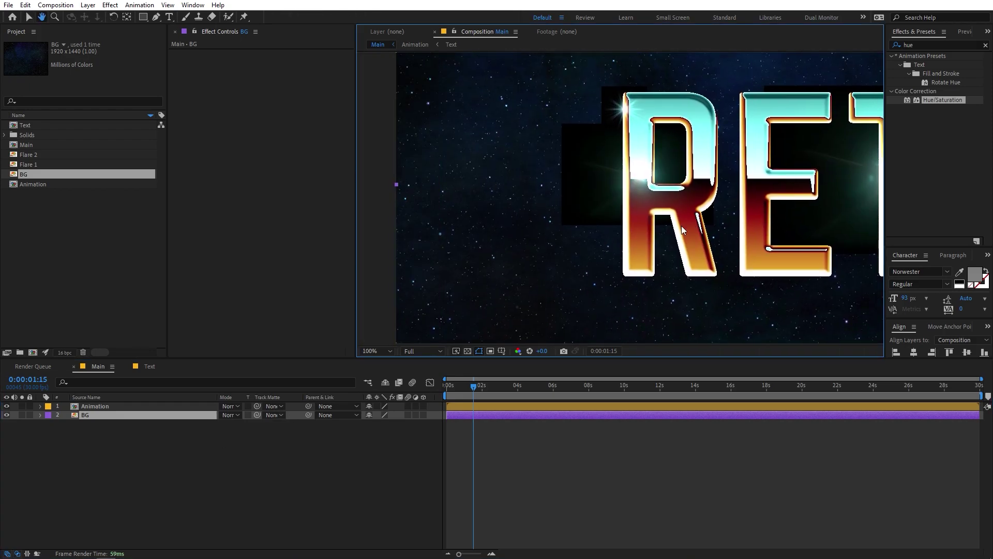
pyautogui.click(237, 406)
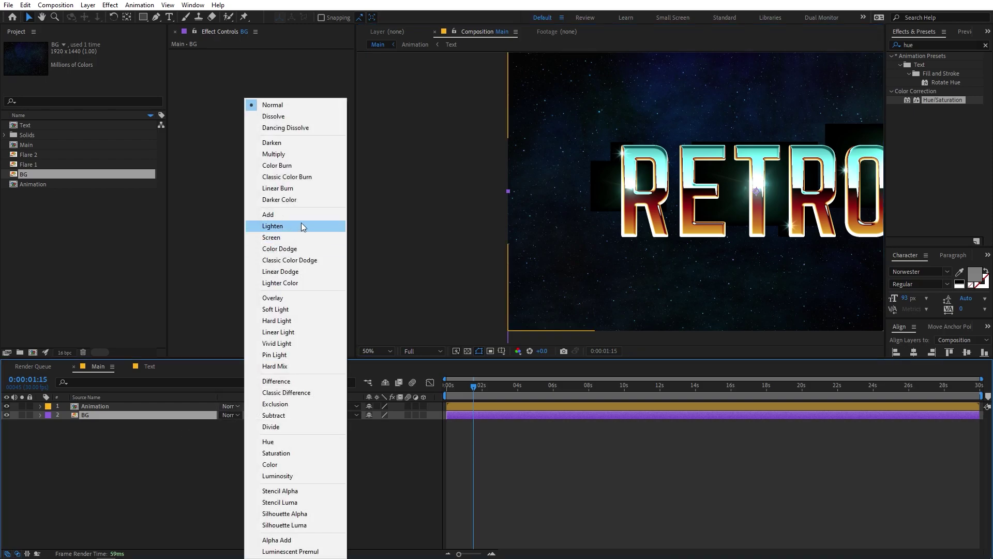
pyautogui.click(287, 234)
pyautogui.moveTo(719, 195); pyautogui.dragTo(582, 225)
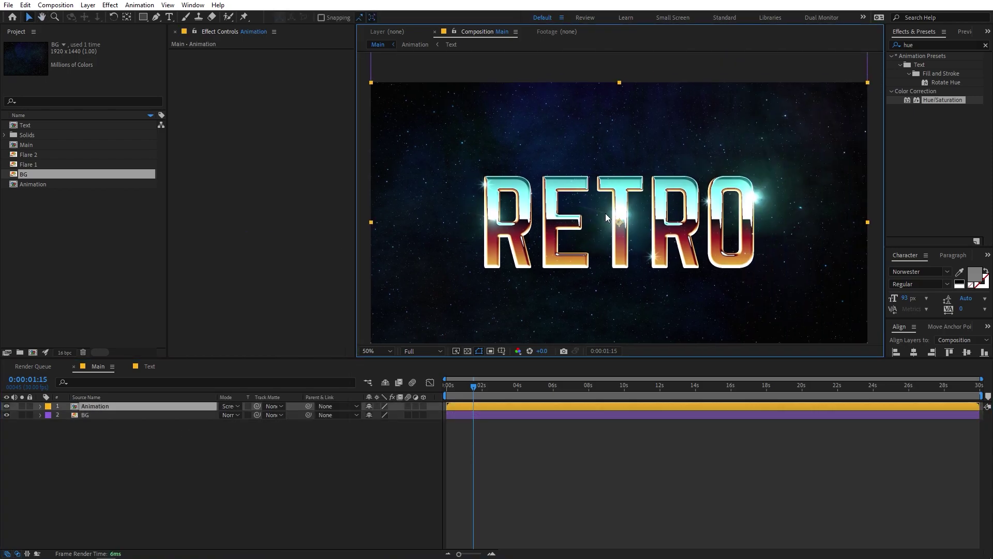
pyautogui.scroll(-1, 605, 213)
pyautogui.scroll(1, 593, 222)
pyautogui.click(383, 349)
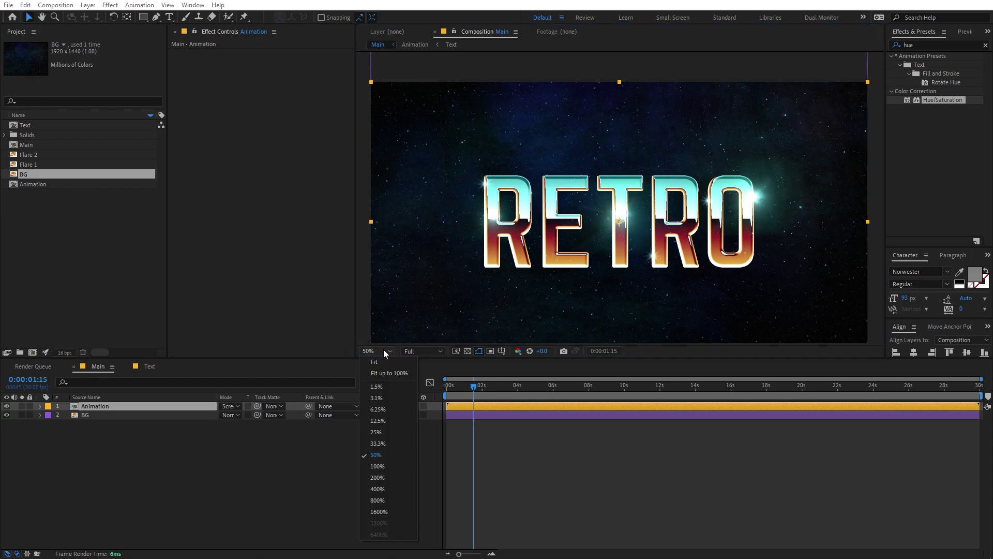
pyautogui.click(374, 375)
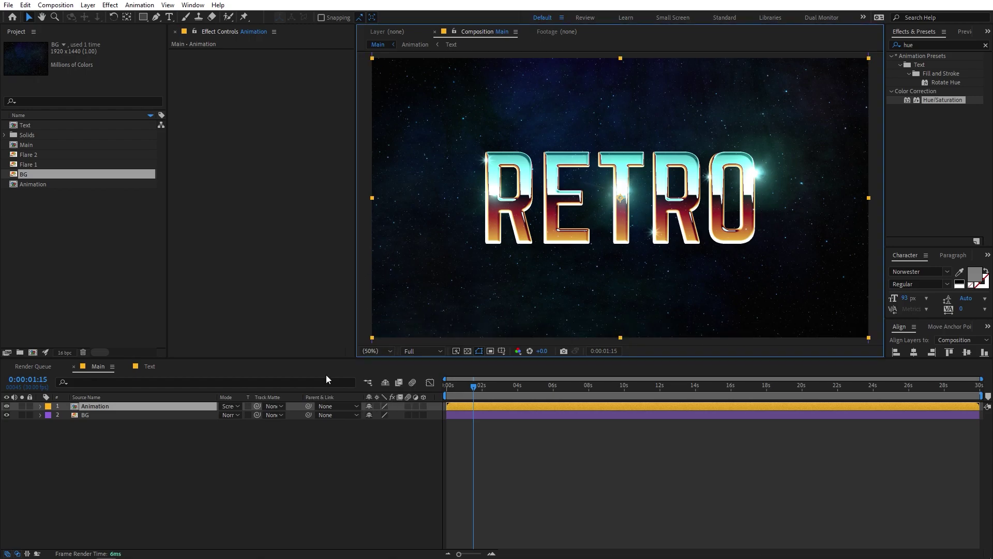
# Step: Find the Curves effect and apply it to the BG layer
pyautogui.click(108, 415)
pyautogui.click(950, 45)
pyautogui.press('BackSpace')
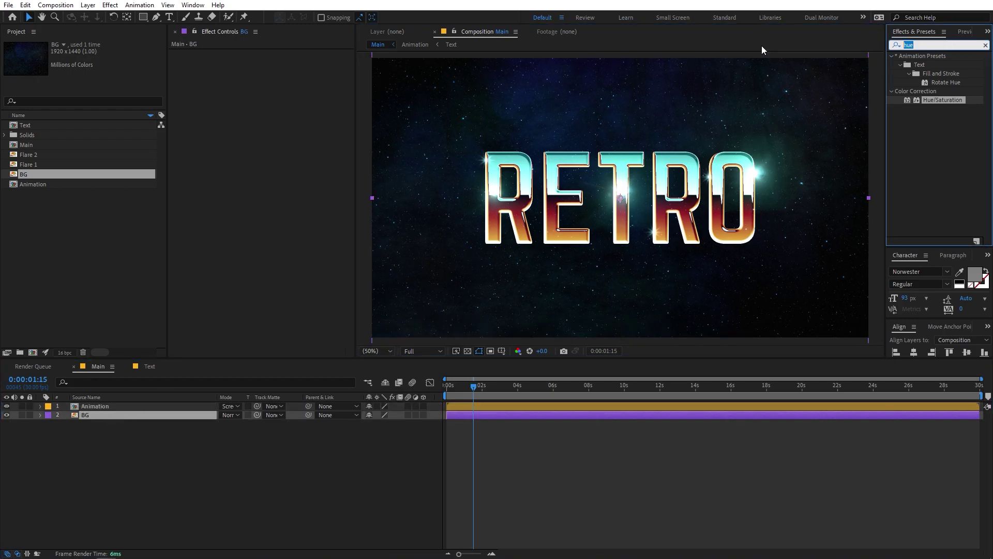
pyautogui.write('curves')
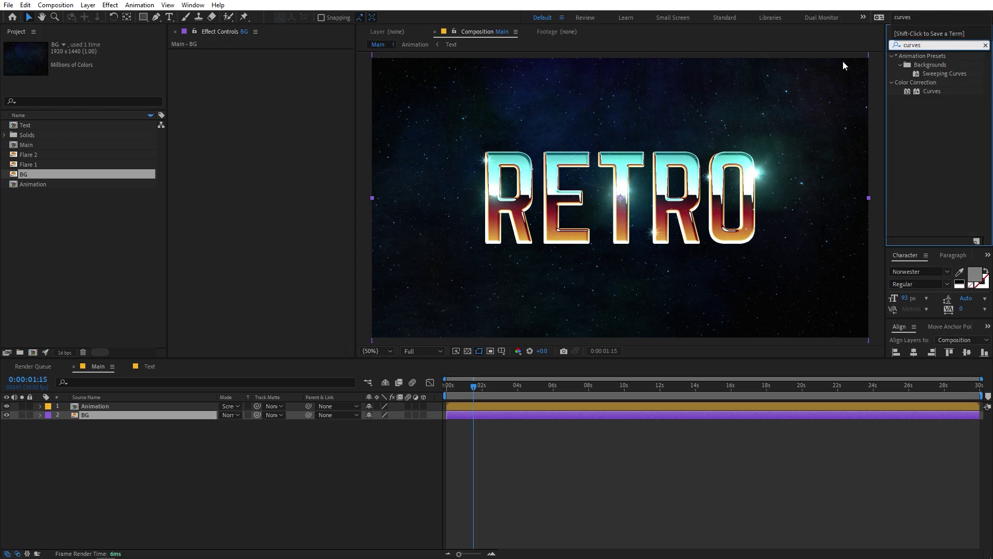
pyautogui.moveTo(926, 91); pyautogui.dragTo(206, 353)
pyautogui.moveTo(105, 414); pyautogui.dragTo(106, 414)
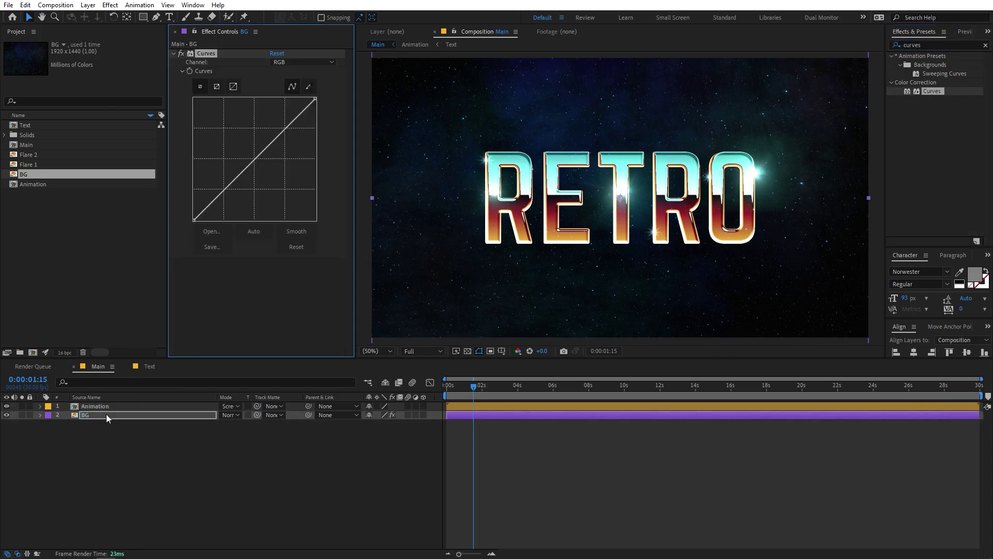
# Step: Tint the BG darker and greener with Curves by lowering the RGB, red and blue curves and raising green, and compare with the effect off
pyautogui.moveTo(225, 191); pyautogui.dragTo(228, 201)
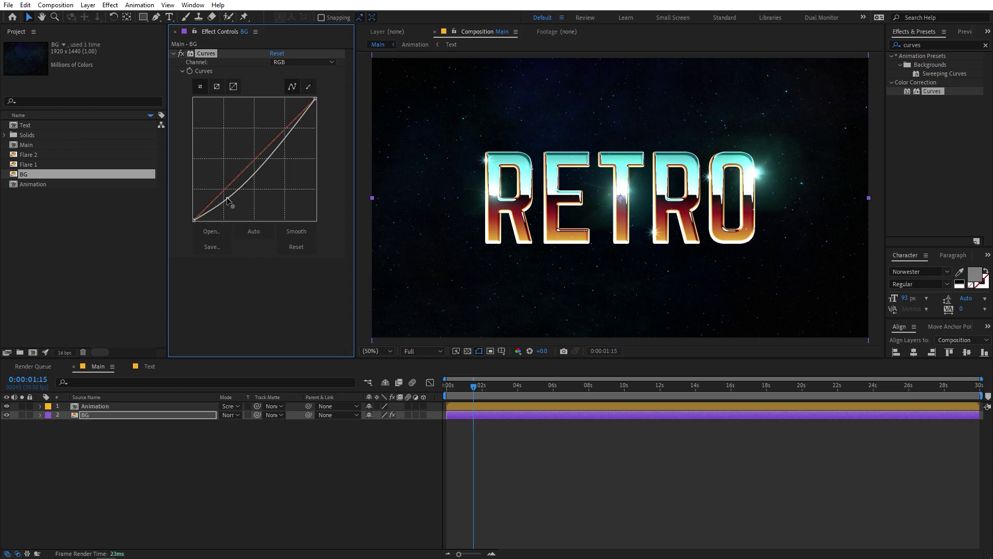
pyautogui.moveTo(308, 127); pyautogui.dragTo(289, 142)
pyautogui.click(309, 62)
pyautogui.click(303, 85)
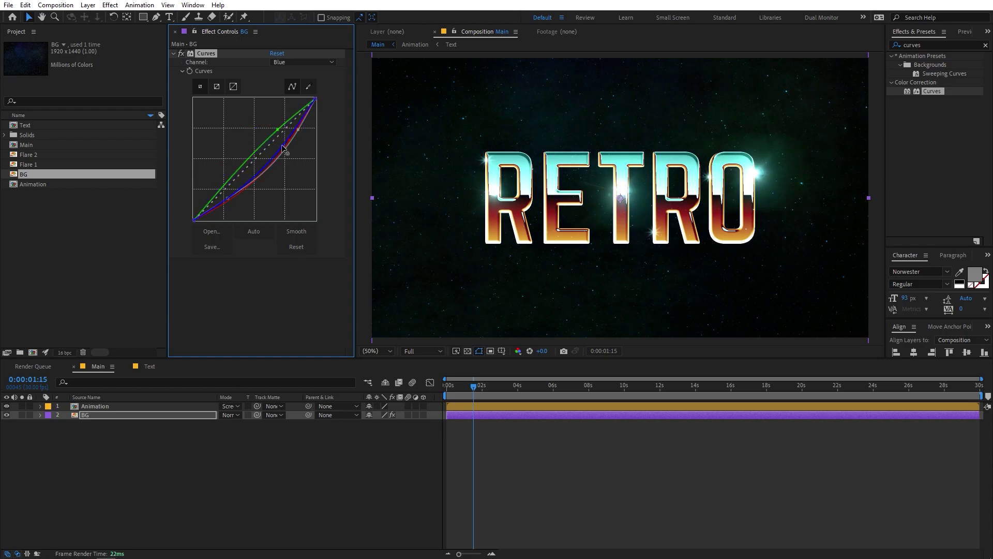
pyautogui.press('.')
pyautogui.press(',')
pyautogui.click(180, 53)
pyautogui.click(179, 53)
pyautogui.click(582, 466)
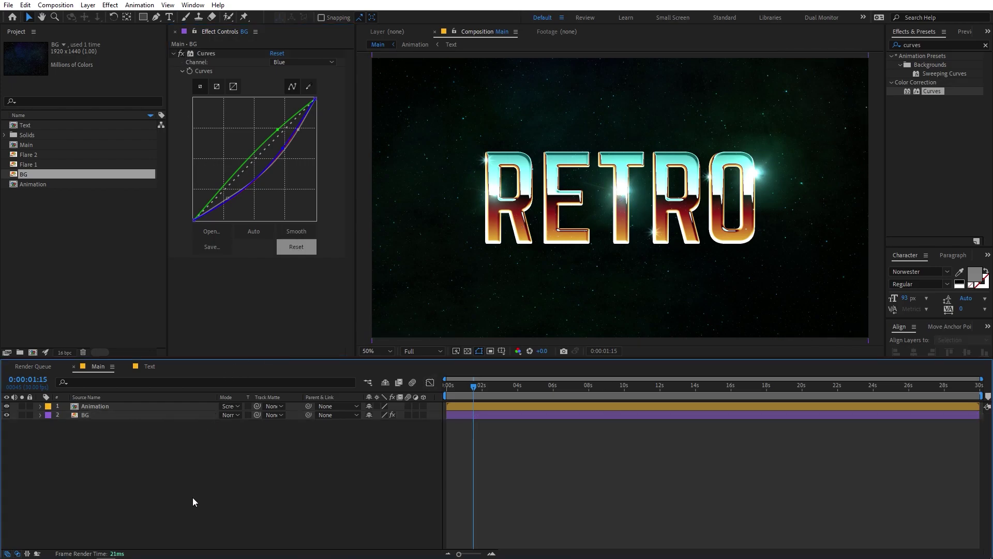
# Step: Create a new adjustment layer above the Animation layer in the Main composition
pyautogui.rightClick(134, 505)
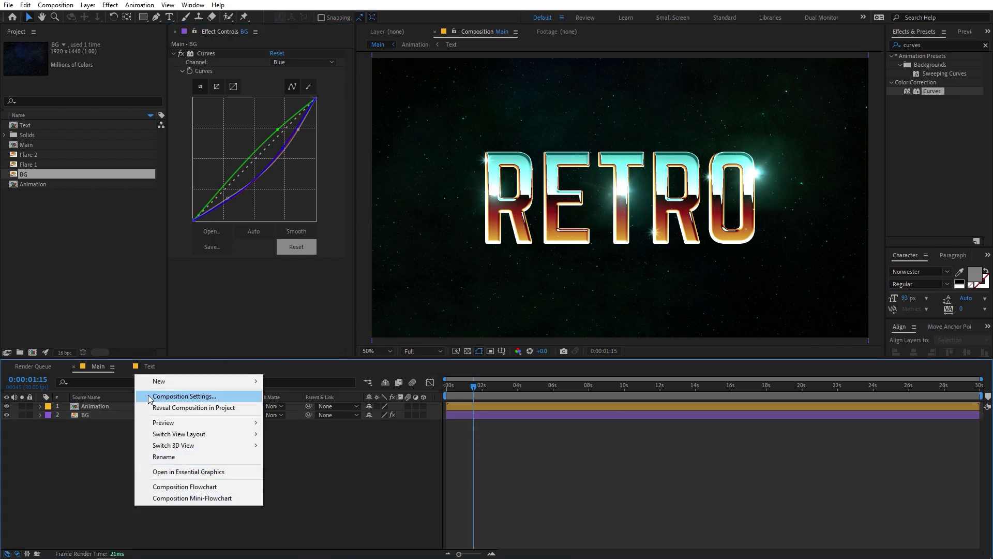
pyautogui.moveTo(153, 386)
pyautogui.click(302, 464)
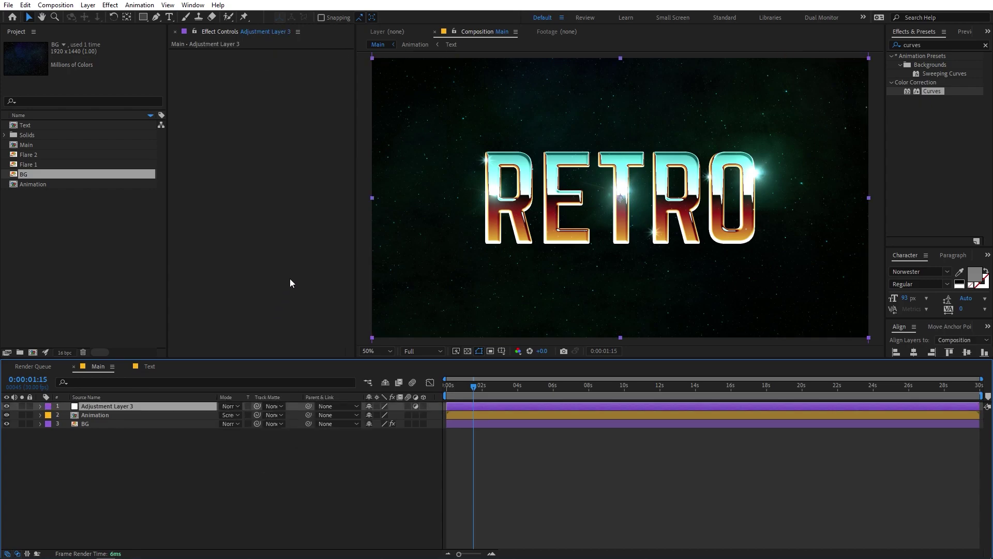
# Step: Find the Glow effect and apply it to the new adjustment layer above Animation
pyautogui.click(932, 45)
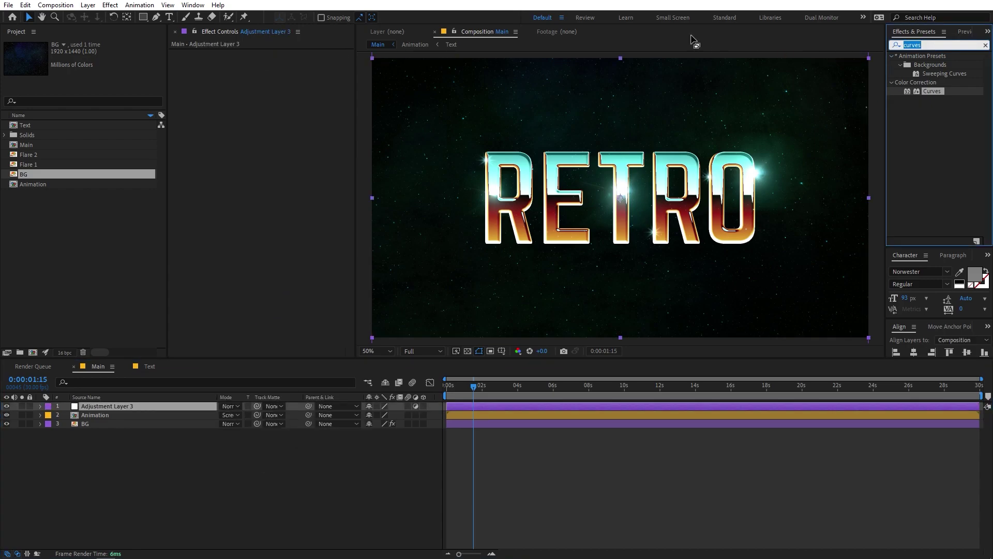
pyautogui.write('glow')
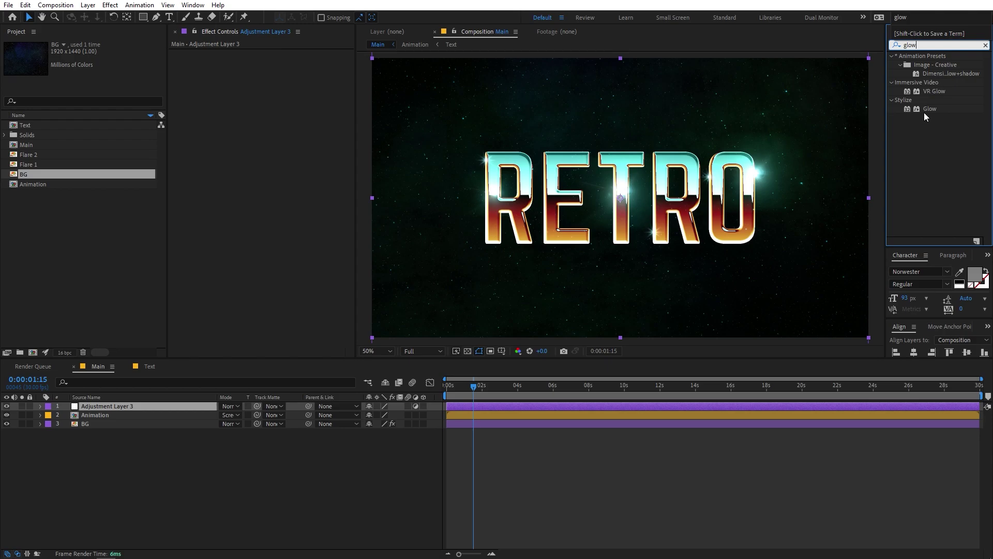
pyautogui.moveTo(926, 110); pyautogui.dragTo(103, 405)
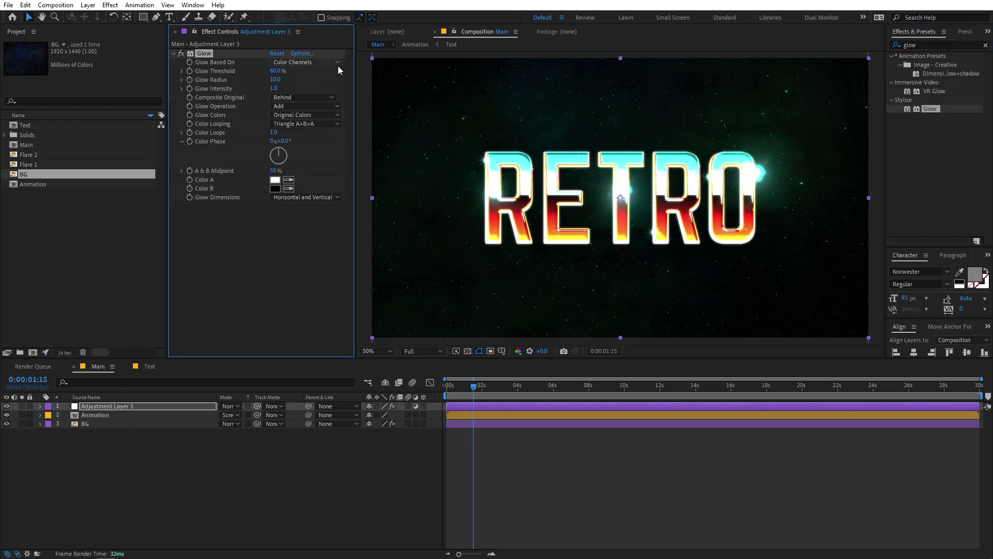
# Step: Set the Glow radius to 103 and its intensity to 0.3, and compare the image with the adjustment layer hidden
pyautogui.moveTo(276, 78); pyautogui.dragTo(325, 81)
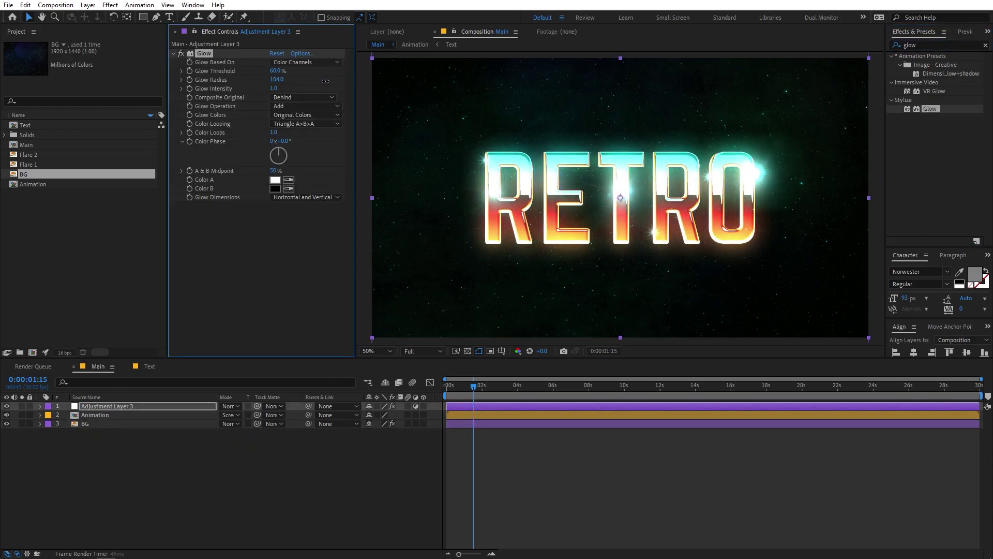
pyautogui.click(271, 91)
pyautogui.moveTo(273, 88); pyautogui.dragTo(224, 100)
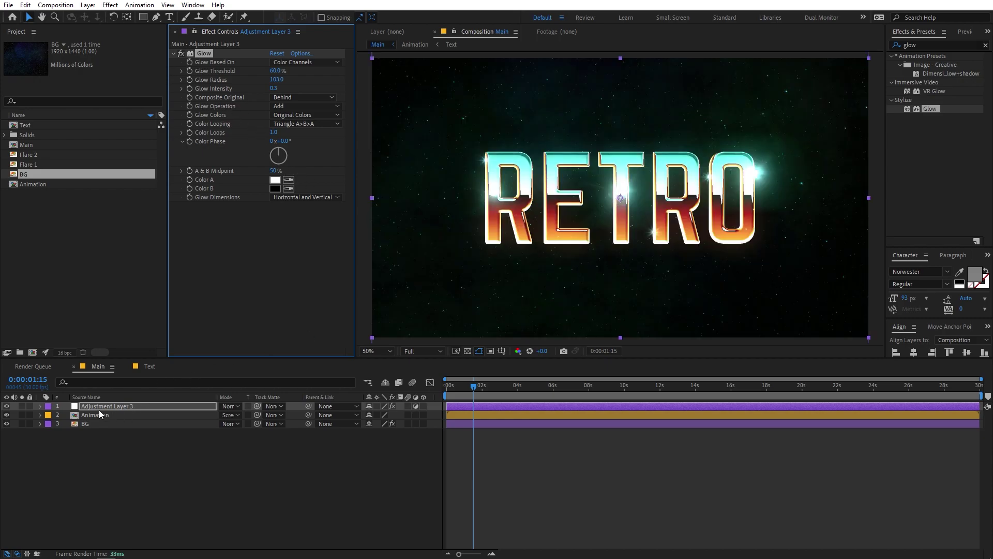
pyautogui.click(7, 406)
pyautogui.click(7, 407)
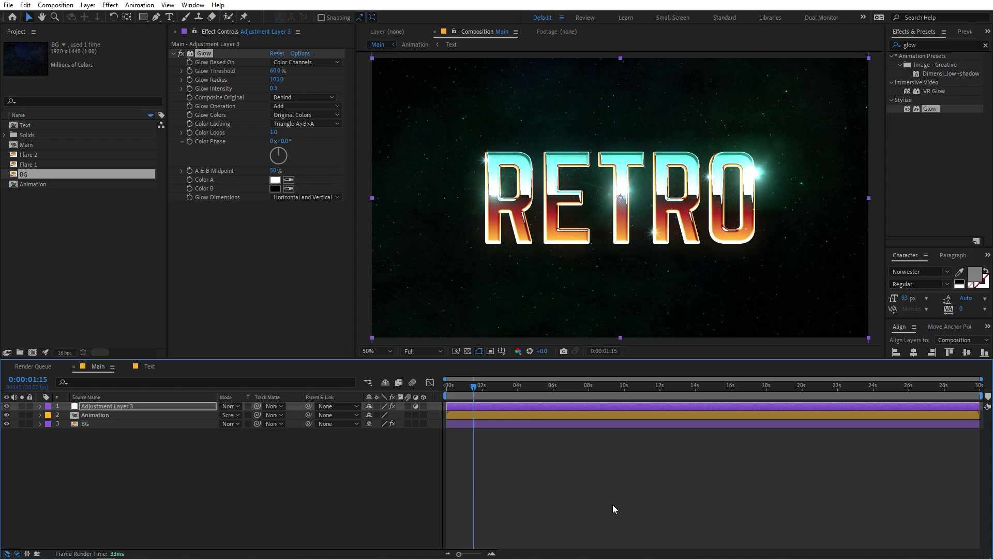
pyautogui.click(771, 500)
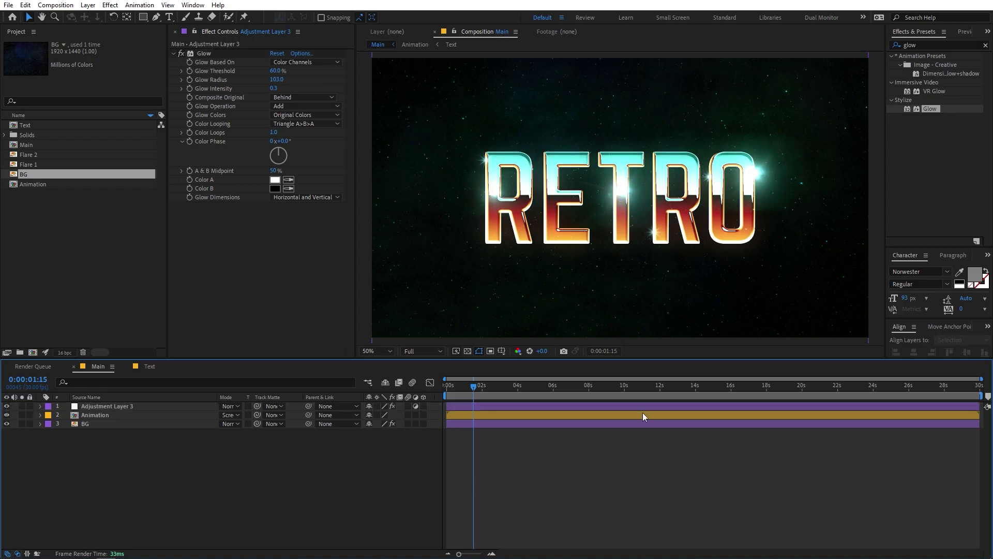
# Step: Add Flare 1 as the top layer of the Main composition and set its blending mode to Add
pyautogui.click(41, 157)
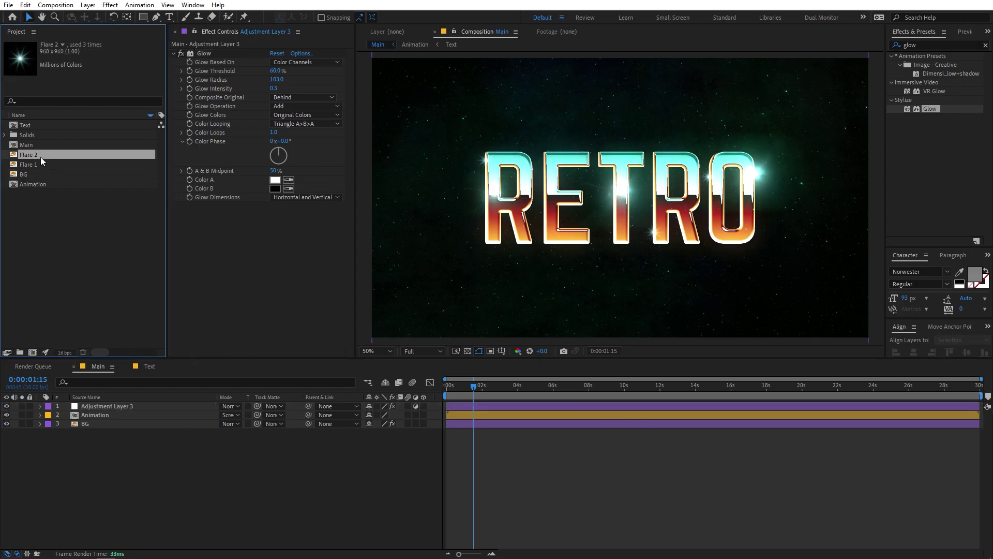
pyautogui.moveTo(52, 164); pyautogui.dragTo(147, 401)
pyautogui.click(230, 407)
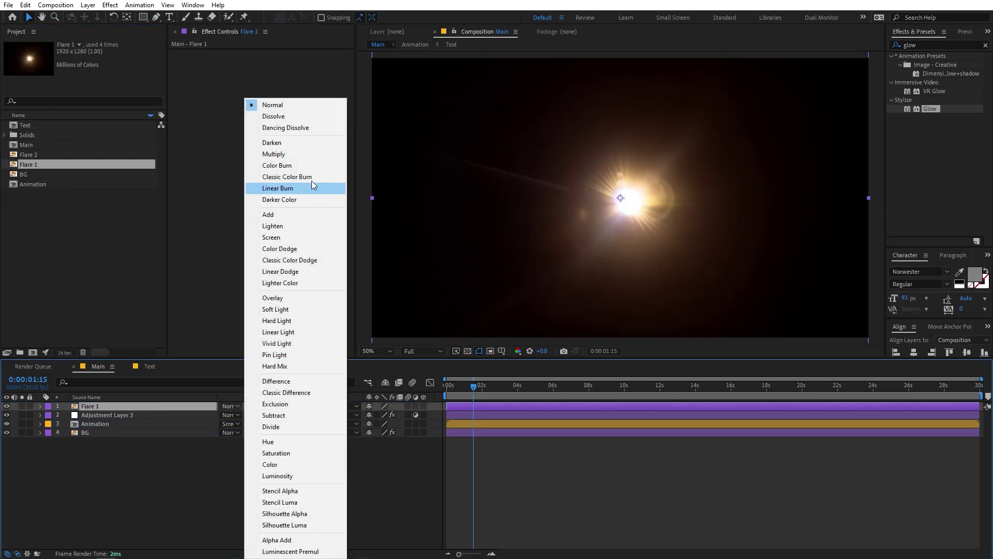
pyautogui.click(287, 214)
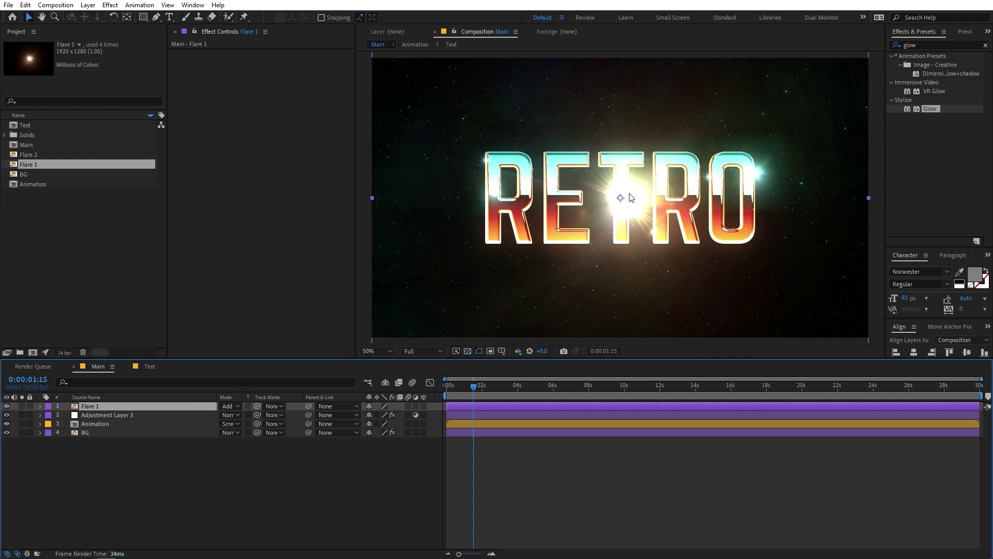
# Step: Move Flare 1 just outside the frame's upper-right corner and scale it up to about 142.7%
pyautogui.moveTo(630, 197); pyautogui.dragTo(878, 72)
pyautogui.press(',')
pyautogui.press(',')
pyautogui.press(',')
pyautogui.press(',')
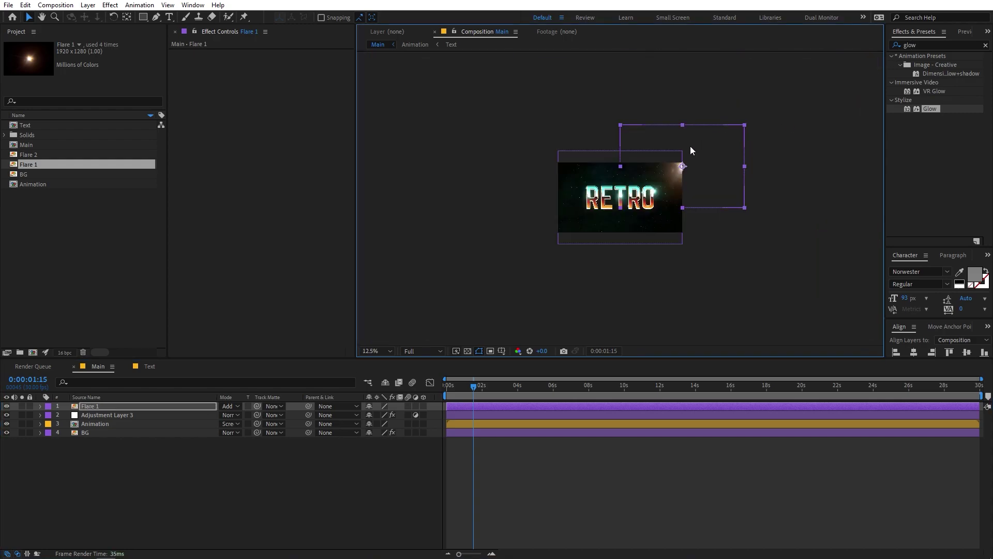
pyautogui.moveTo(690, 146); pyautogui.dragTo(701, 139)
pyautogui.press('s')
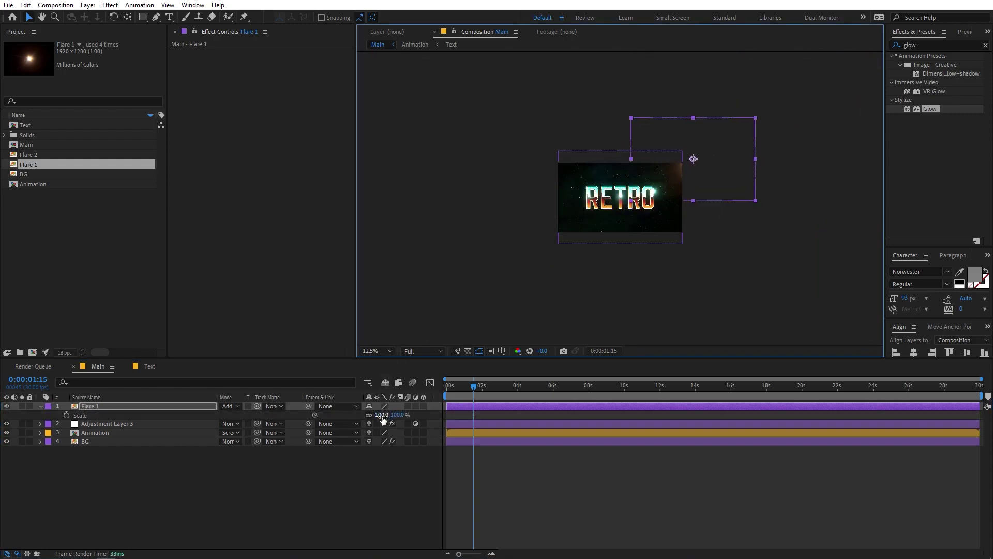
pyautogui.moveTo(756, 200); pyautogui.dragTo(775, 222)
pyautogui.press('.')
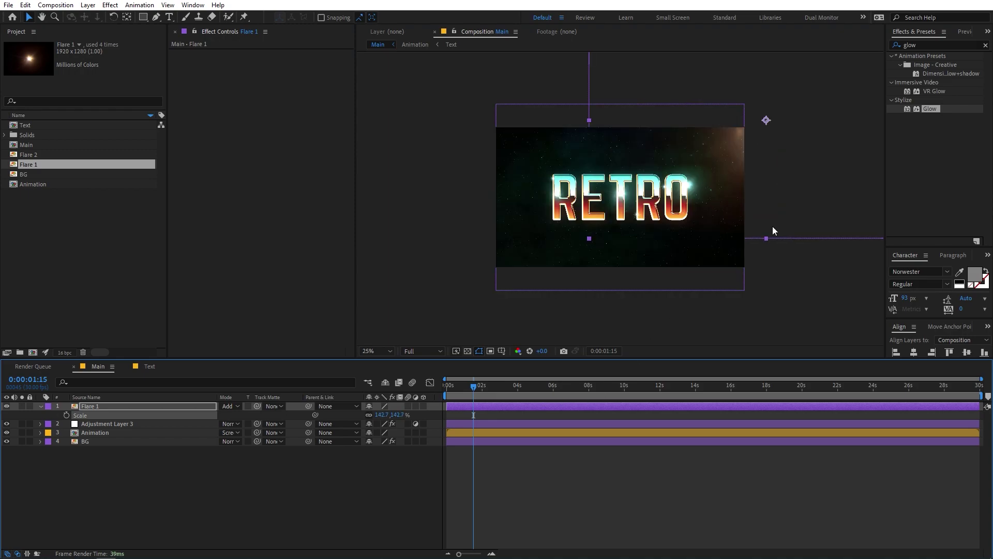
# Step: Apply Hue/Saturation to Flare 1 and shift its Master Hue to 177°
pyautogui.hotkey('ctrl', '5')
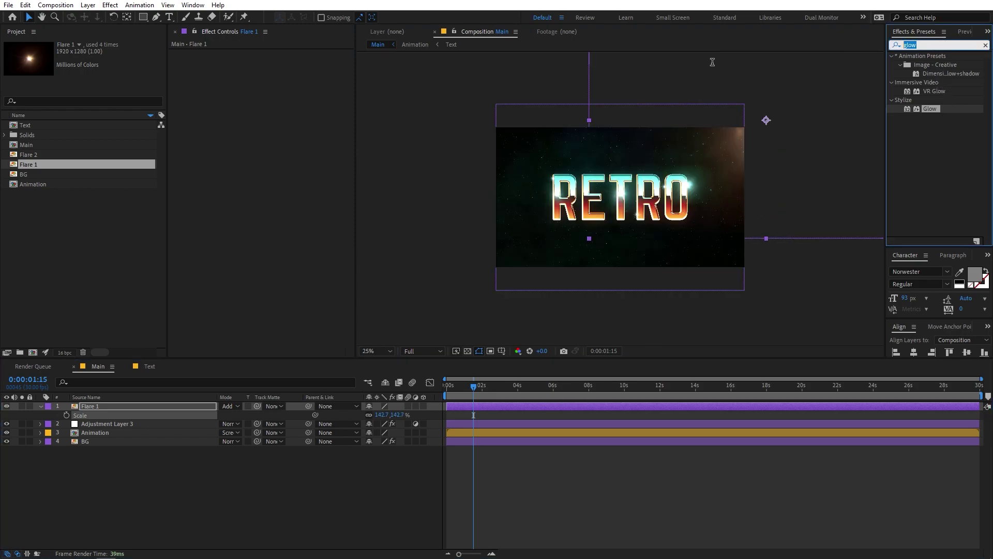
pyautogui.write('hue')
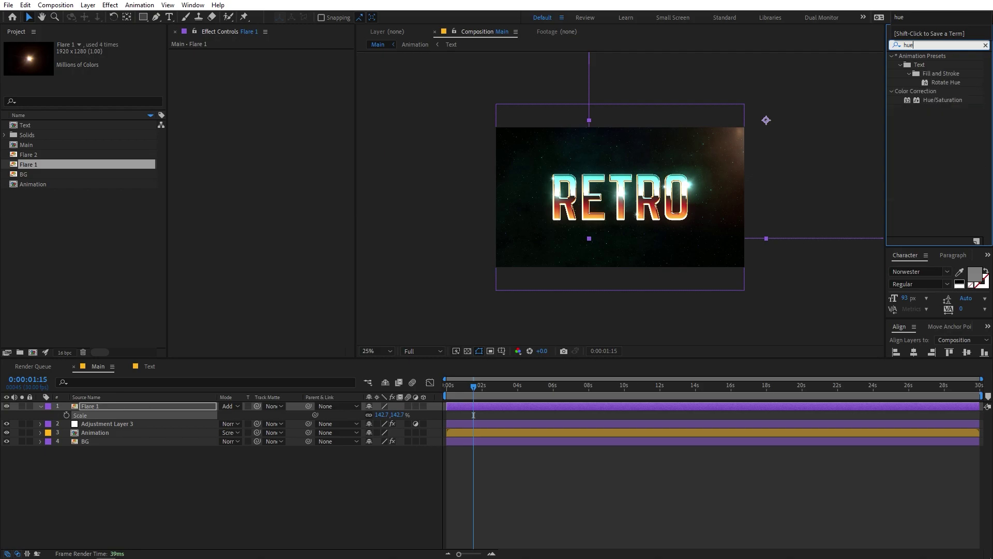
pyautogui.moveTo(951, 101); pyautogui.dragTo(803, 141)
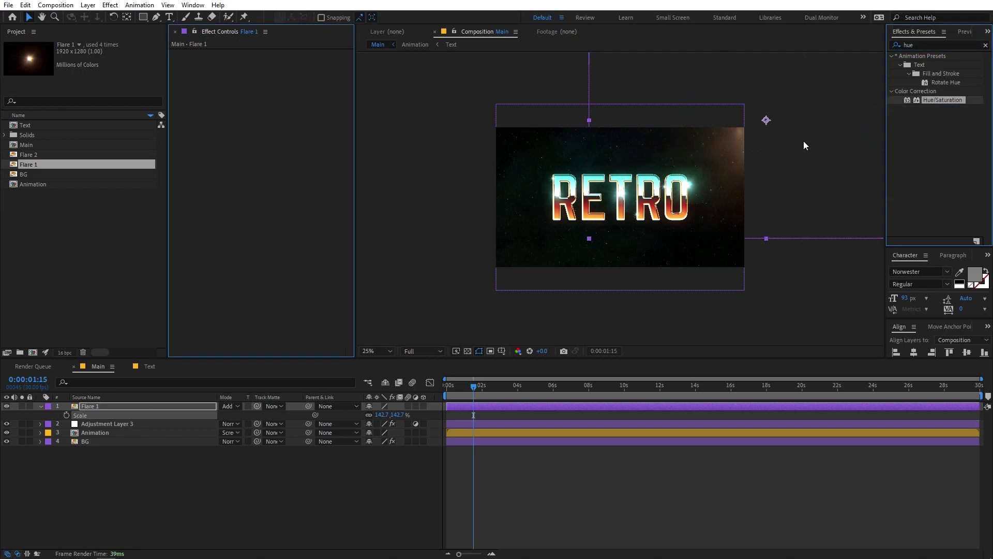
pyautogui.moveTo(282, 104); pyautogui.dragTo(358, 116)
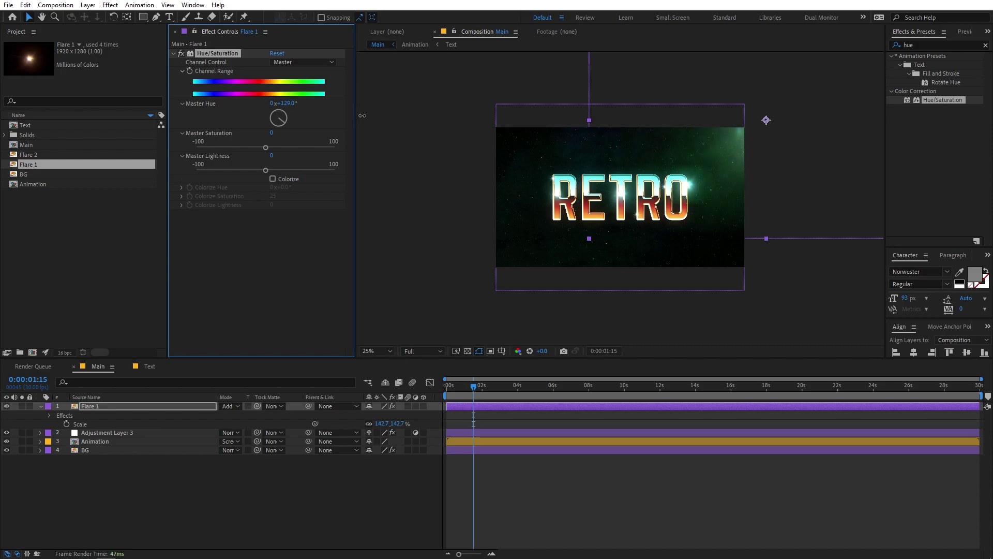
pyautogui.press('.')
pyautogui.press('.')
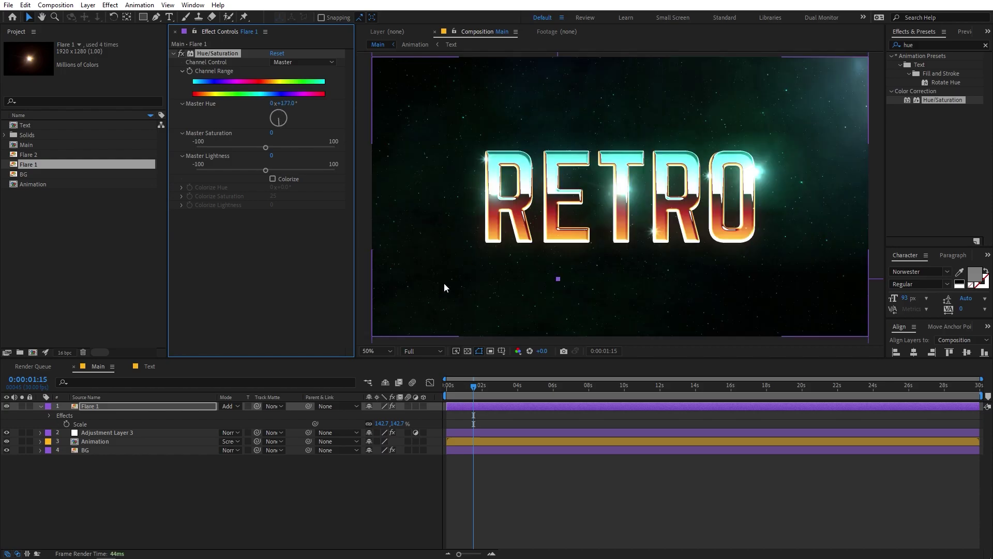
# Step: Add the expression wiggle(5,100) to Flare 1's opacity and preview the flicker
pyautogui.click(98, 410)
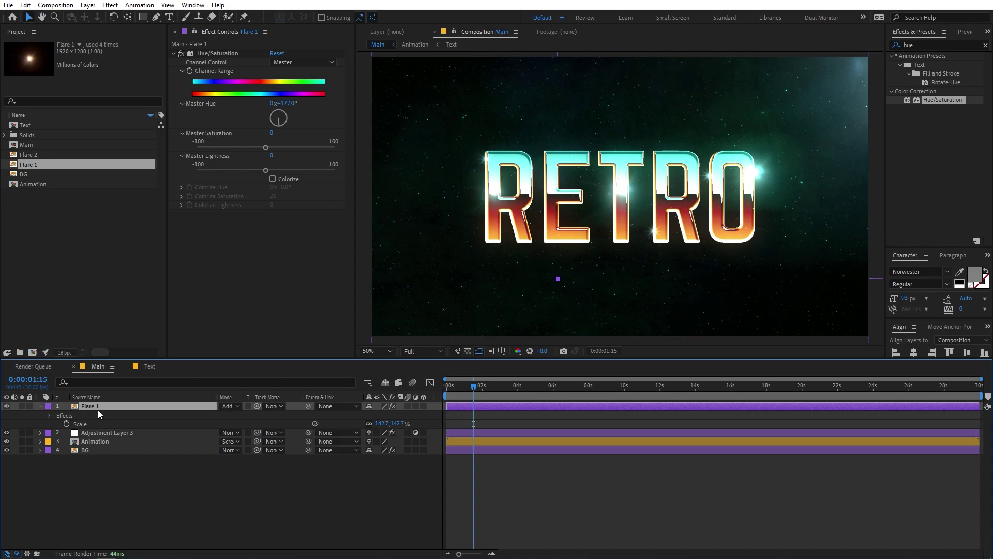
pyautogui.press('t')
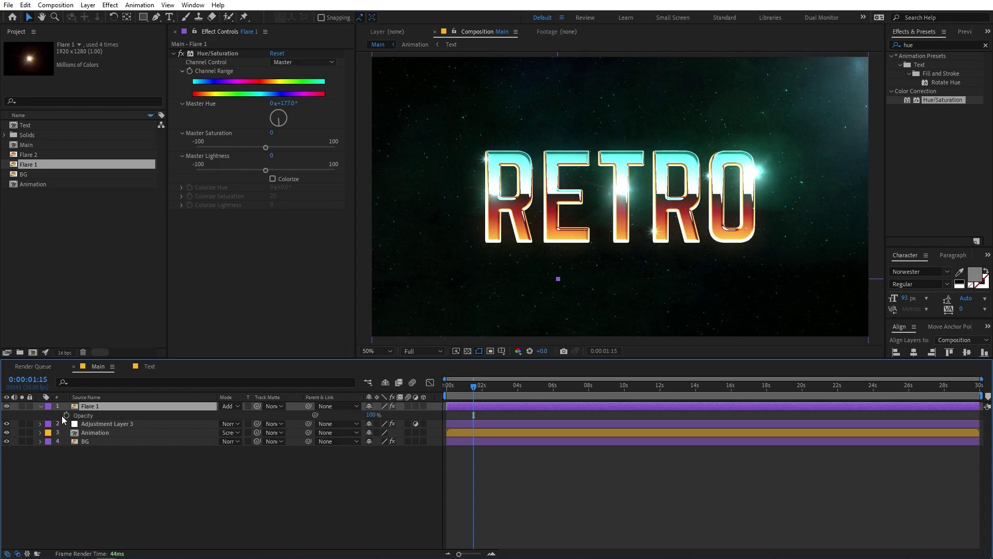
pyautogui.keyDown('alt'); pyautogui.click(66, 415); pyautogui.keyUp('alt')
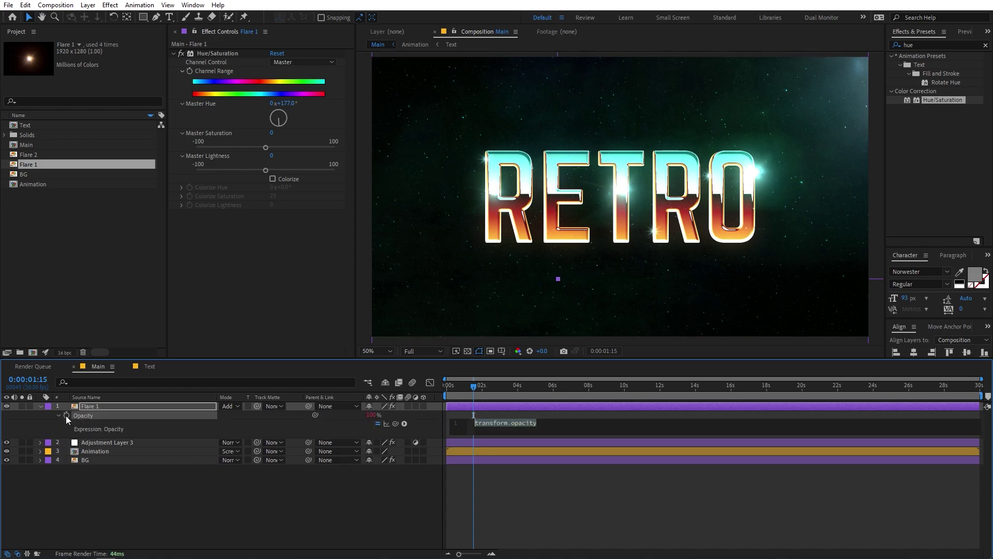
pyautogui.write('wiggle(5,100')
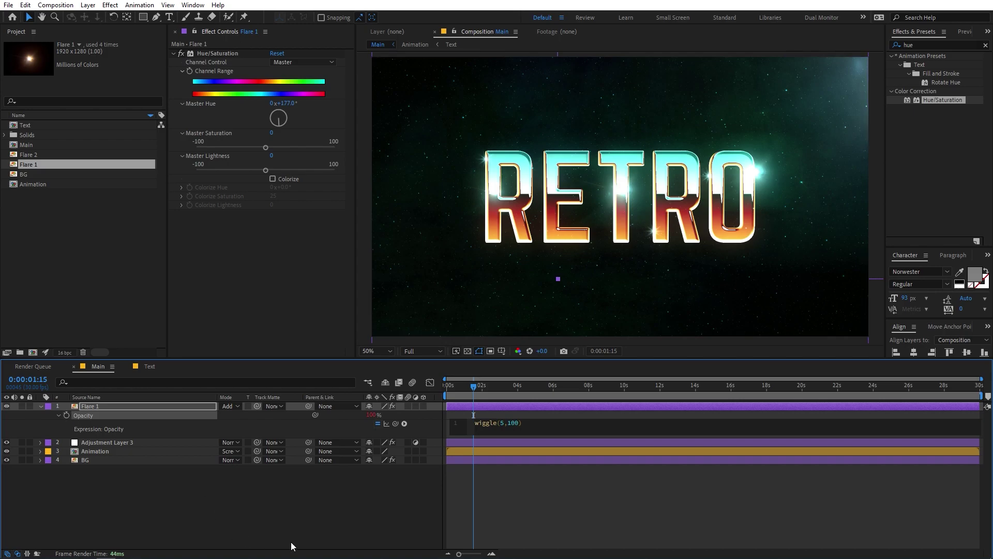
pyautogui.click(362, 515)
pyautogui.press('space')
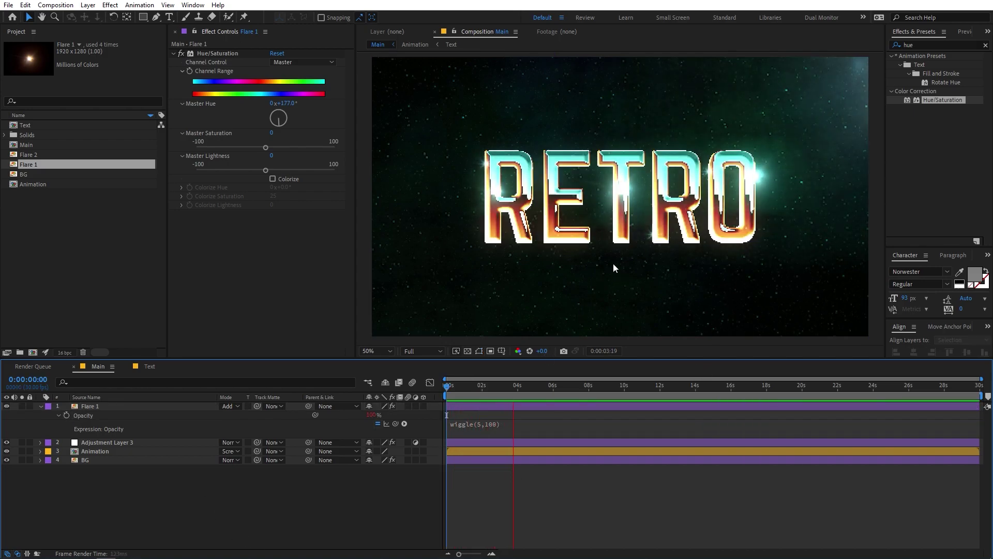
pyautogui.click(540, 238)
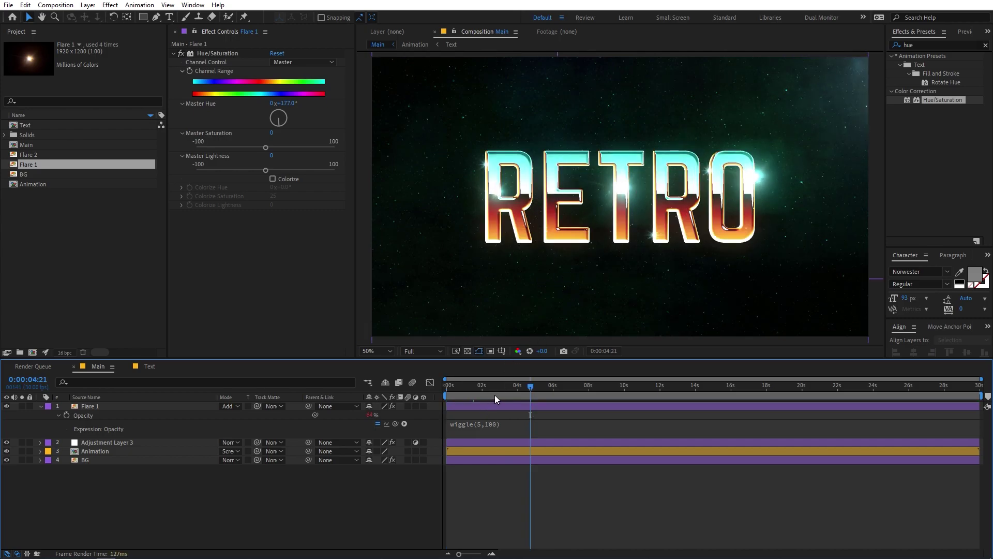
# Step: Return to the first frame, create a new adjustment layer on top and apply the Add Grain effect to it
pyautogui.press('Home')
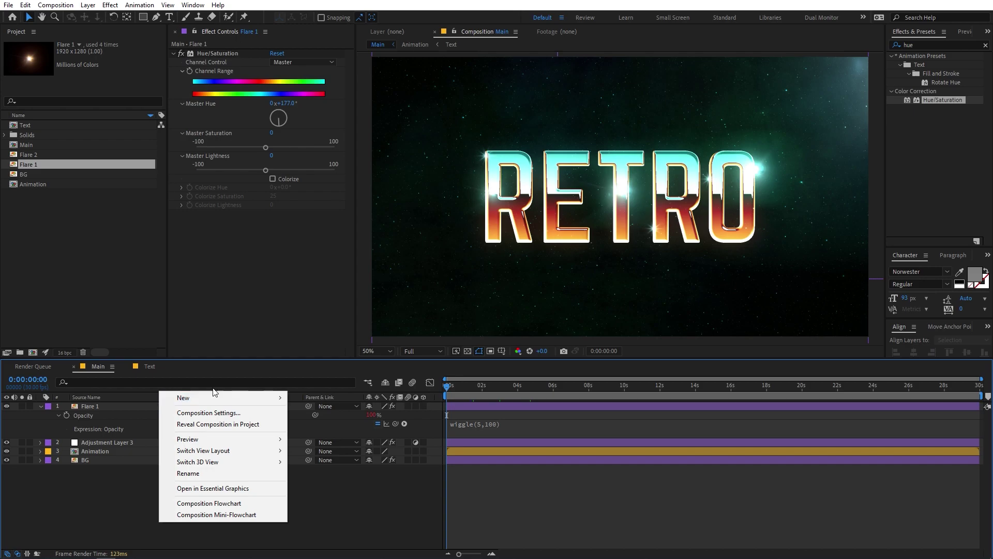
pyautogui.moveTo(233, 398)
pyautogui.click(339, 482)
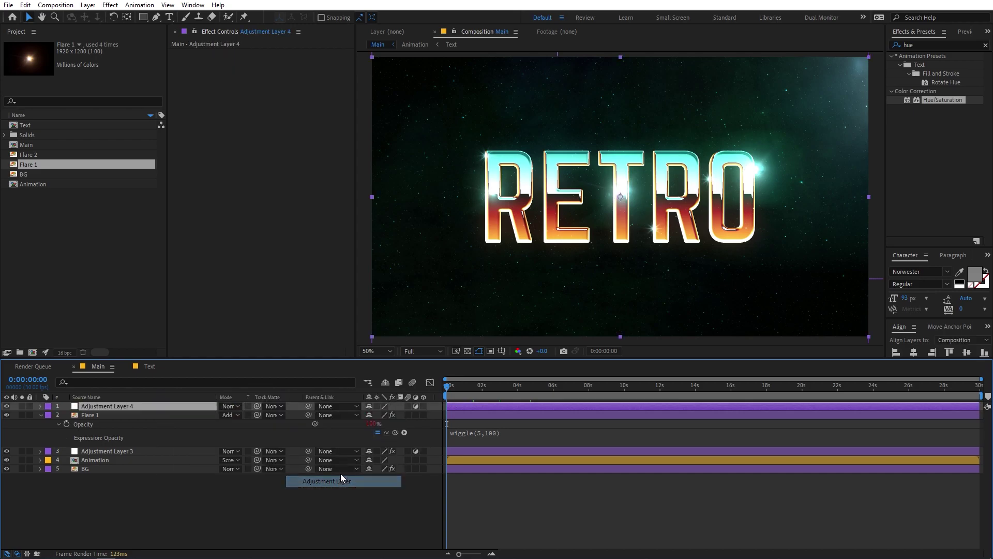
pyautogui.click(919, 46)
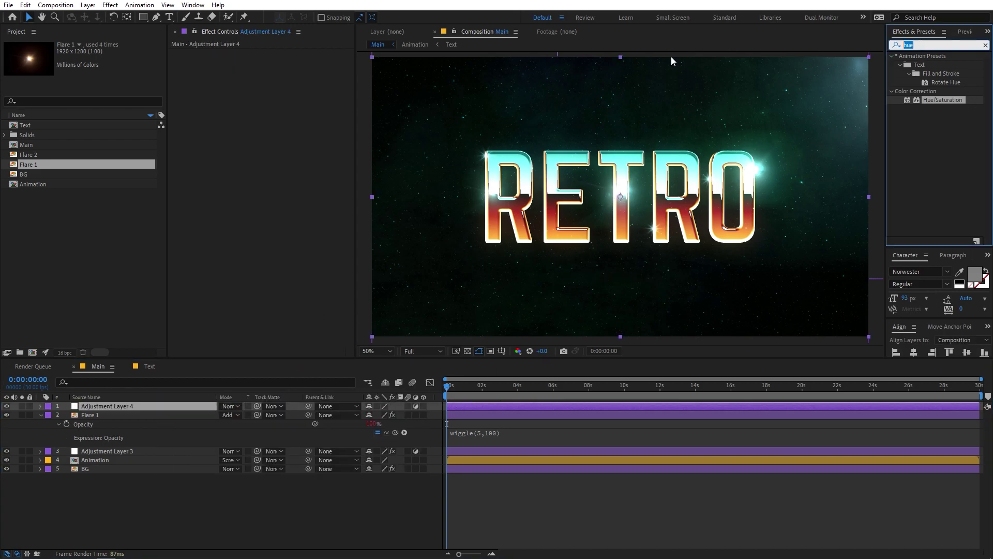
pyautogui.write('grain')
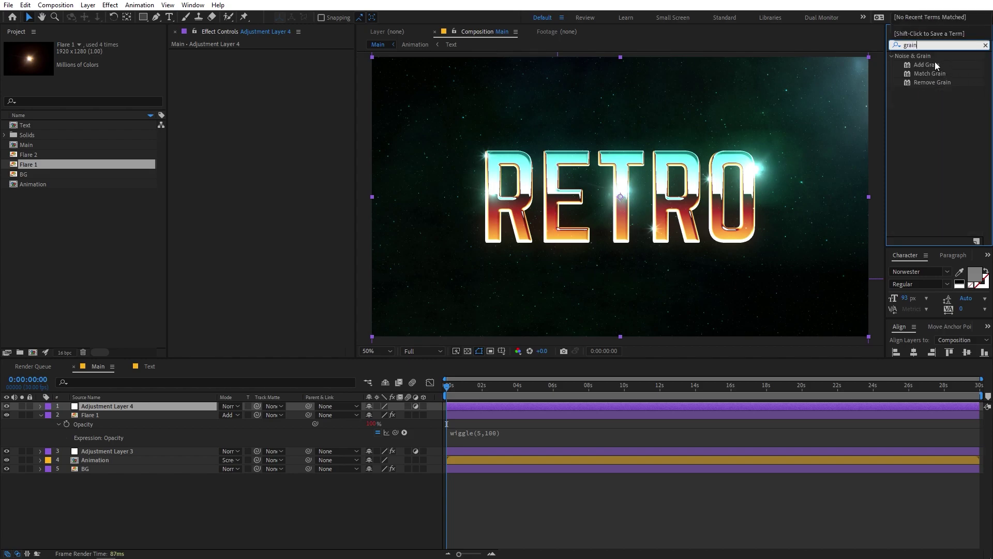
pyautogui.moveTo(935, 62); pyautogui.dragTo(166, 406)
# Step: Set Add Grain's viewing mode to Final Output and inspect the grain at several magnifications
pyautogui.scroll(4, 612, 206)
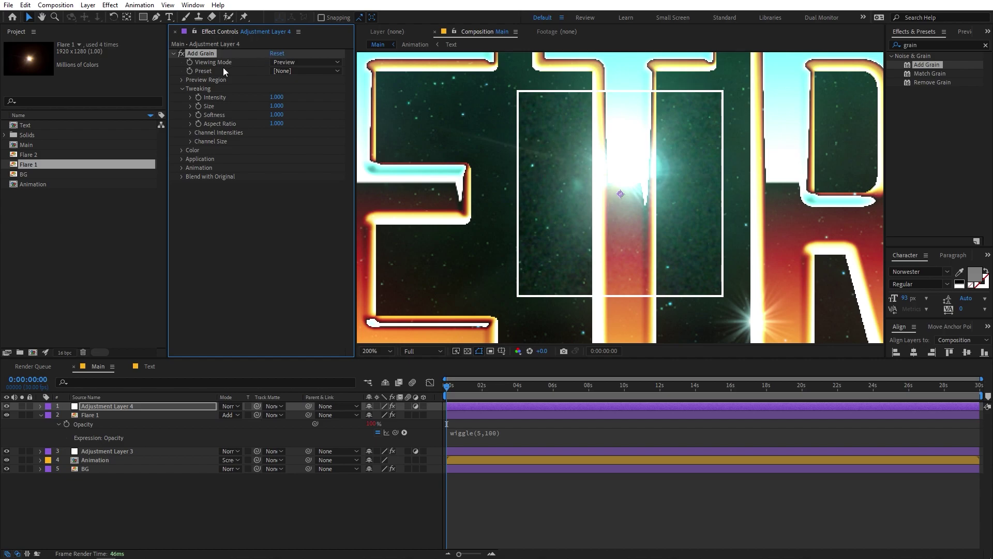
pyautogui.click(294, 63)
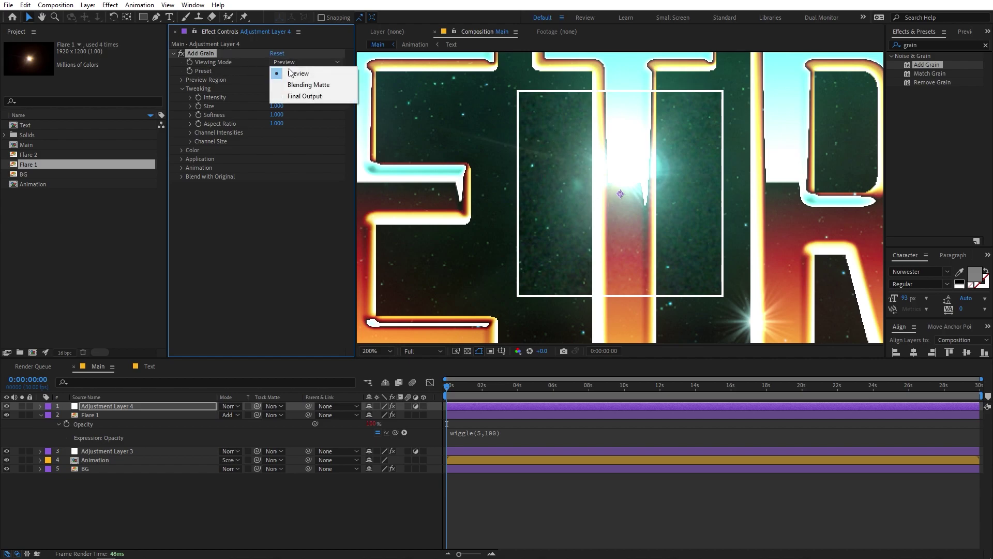
pyautogui.click(293, 96)
pyautogui.scroll(-6, 537, 228)
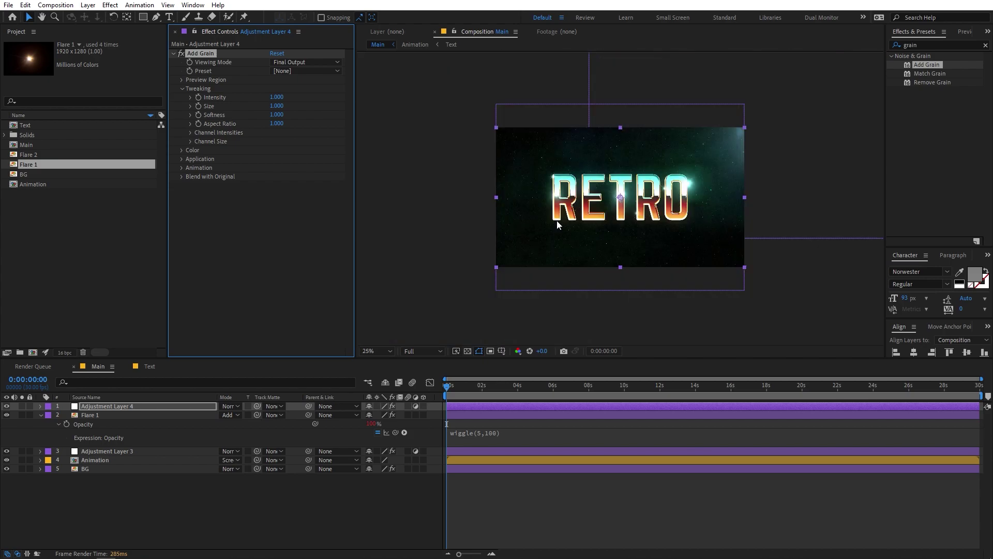
pyautogui.scroll(7, 559, 217)
pyautogui.scroll(-4, 558, 217)
pyautogui.scroll(1, 532, 191)
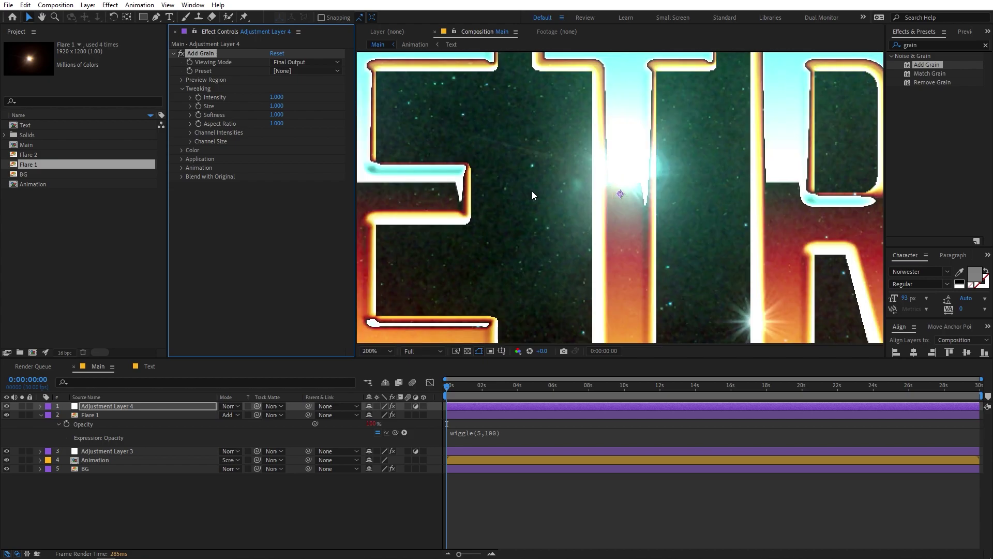
pyautogui.scroll(-2, 531, 191)
pyautogui.scroll(2, 546, 154)
# Step: Try a higher grain intensity, undo the change and view the whole frame again
pyautogui.moveTo(276, 100); pyautogui.dragTo(355, 109)
pyautogui.hotkey('ctrl', 'z')
pyautogui.scroll(-3, 619, 189)
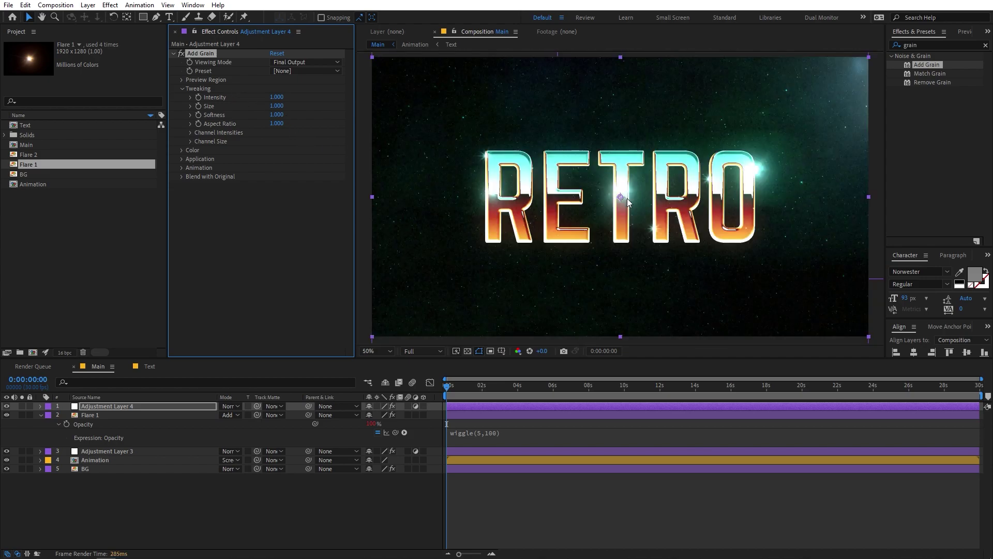
pyautogui.scroll(-1, 627, 198)
pyautogui.scroll(1, 629, 201)
pyautogui.press('h')
pyautogui.moveTo(575, 219); pyautogui.dragTo(560, 226)
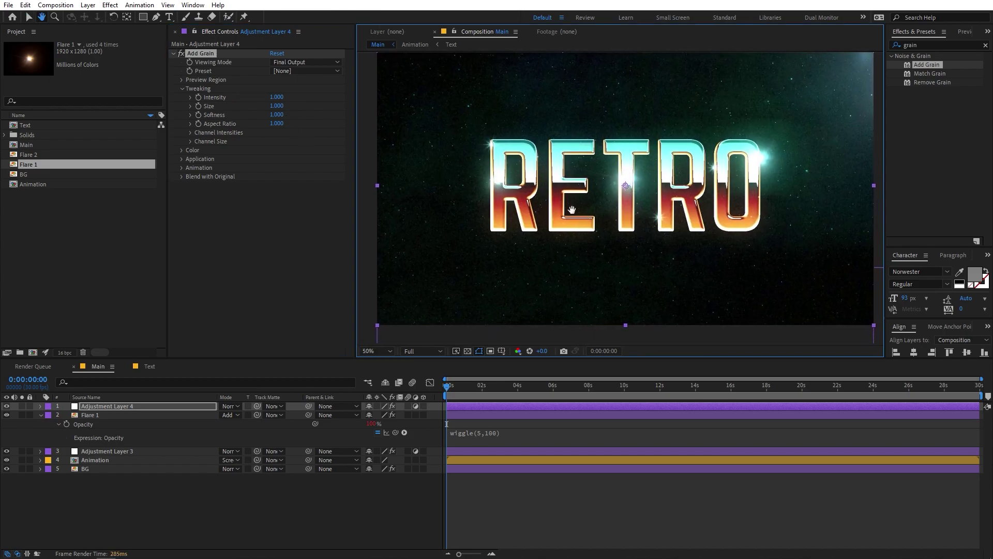
# Step: Keyframe the Animation layer's scale from 100% at the first frame to roughly 120% at 0:00:04:03
pyautogui.click(143, 460)
pyautogui.press('s')
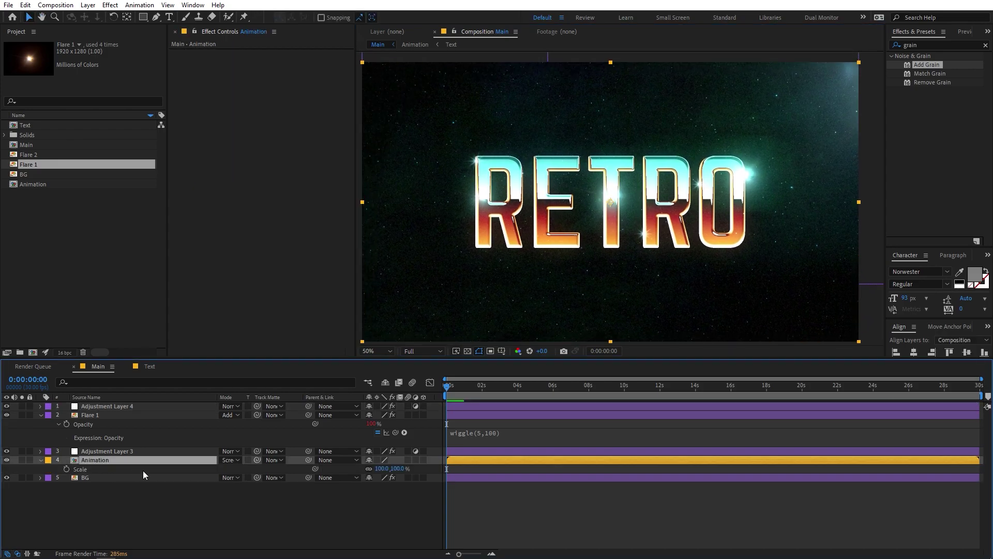
pyautogui.click(66, 468)
pyautogui.moveTo(466, 388); pyautogui.dragTo(520, 388)
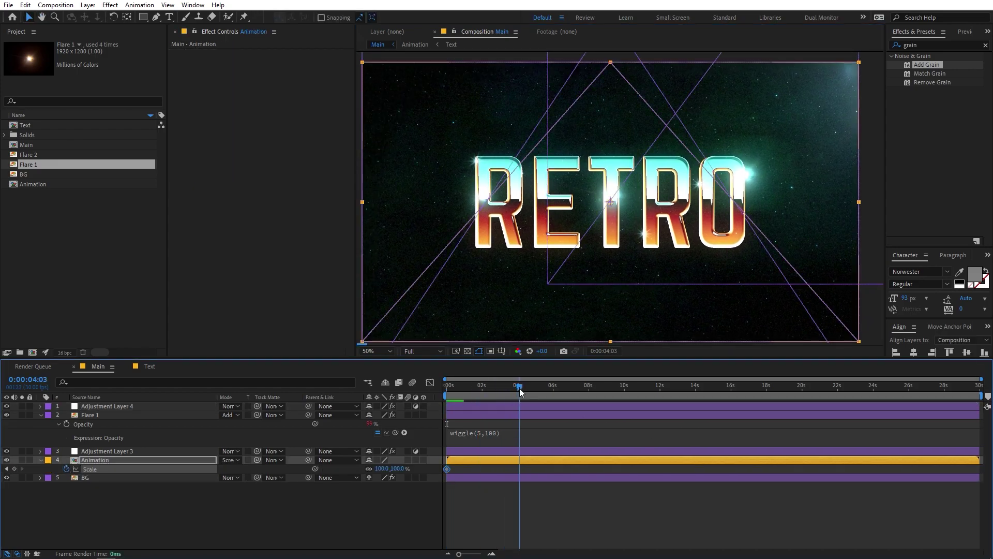
pyautogui.moveTo(382, 468); pyautogui.dragTo(475, 475)
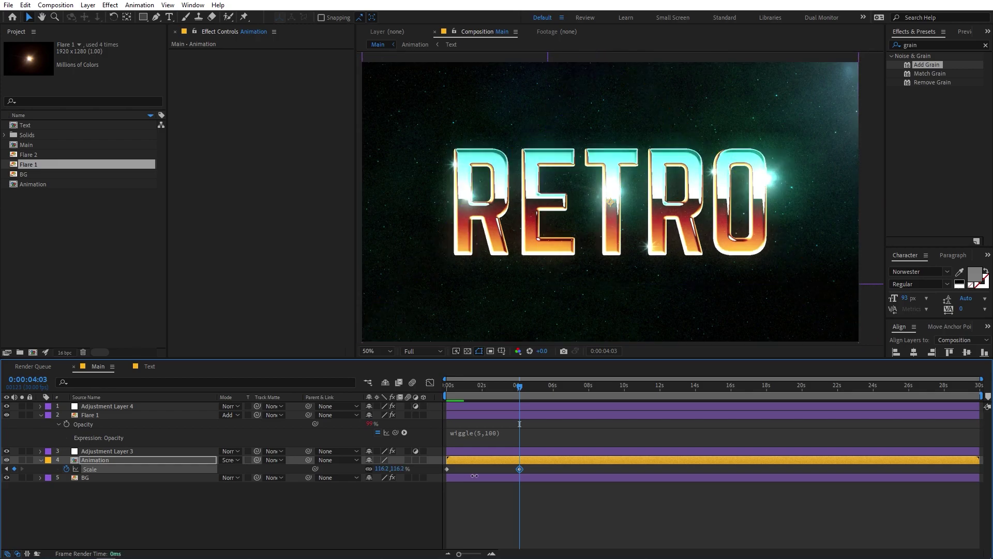
# Step: Preview the title's scale animation from the first frame, checking it at a smaller magnification as well
pyautogui.press('Home')
pyautogui.press('space')
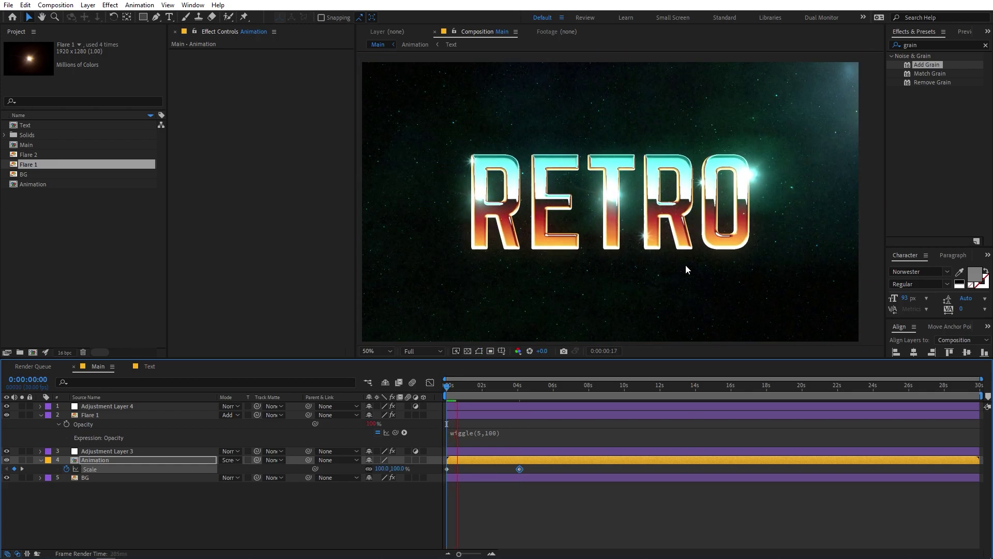
pyautogui.scroll(-2, 678, 212)
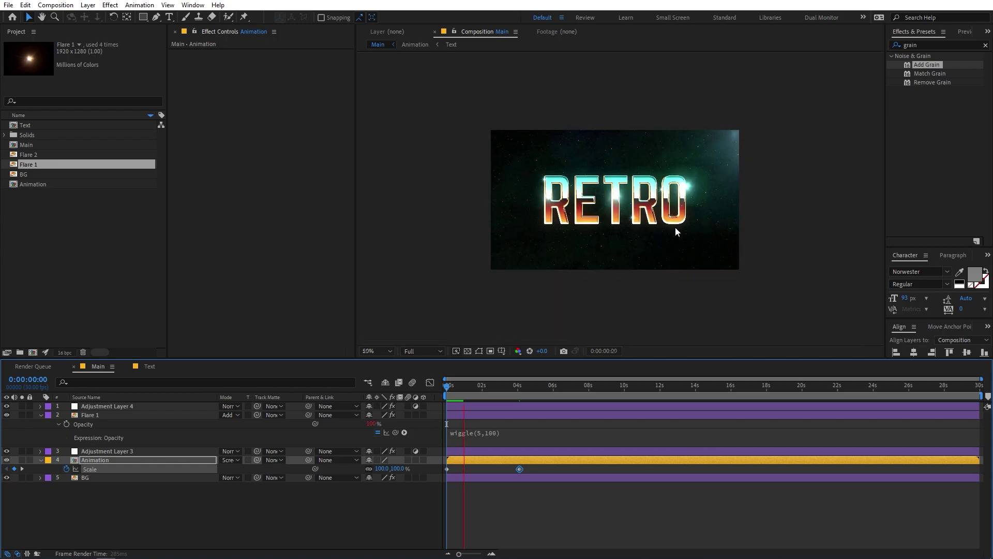
pyautogui.scroll(2, 675, 227)
pyautogui.press('space')
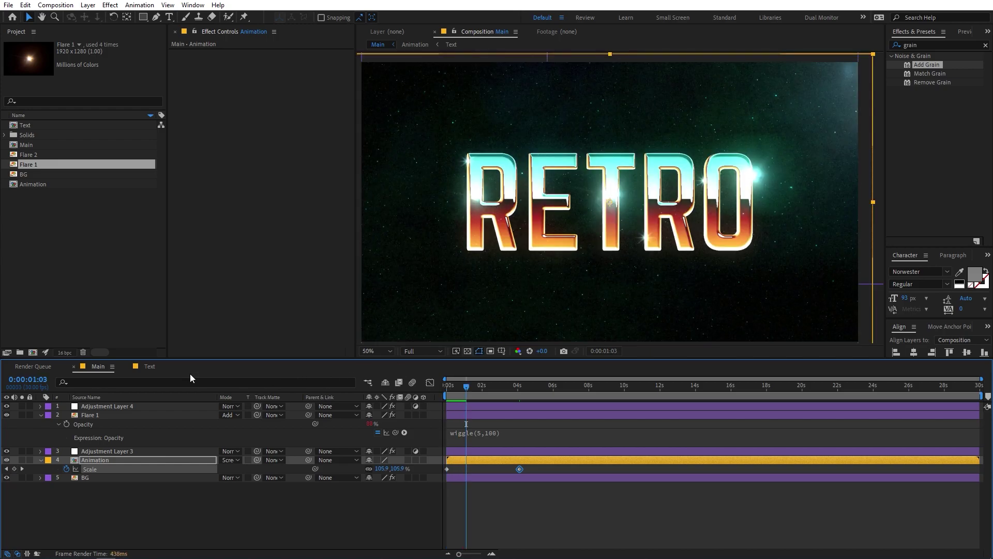
# Step: Replace the RETRO text in the Text composition with MOTION
pyautogui.click(149, 367)
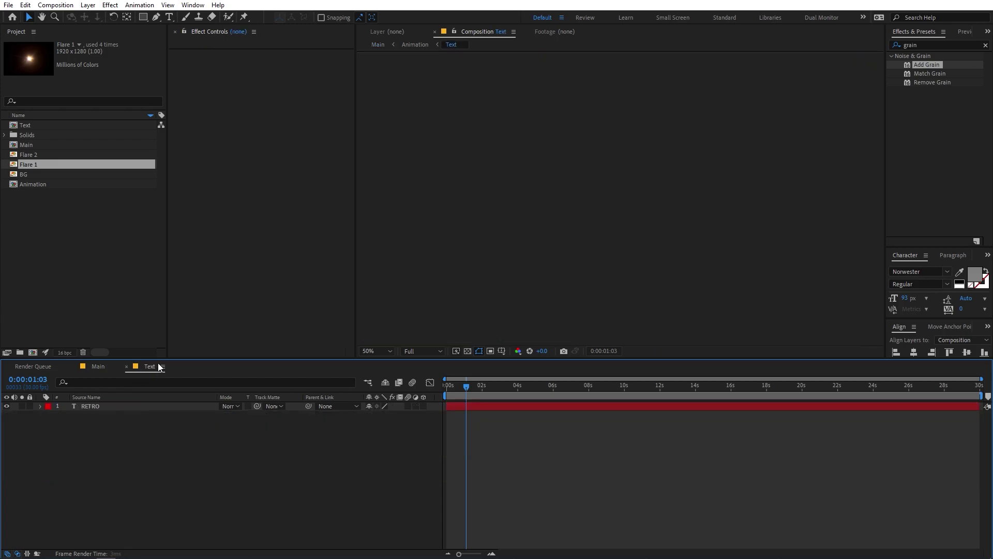
pyautogui.doubleClick(132, 406)
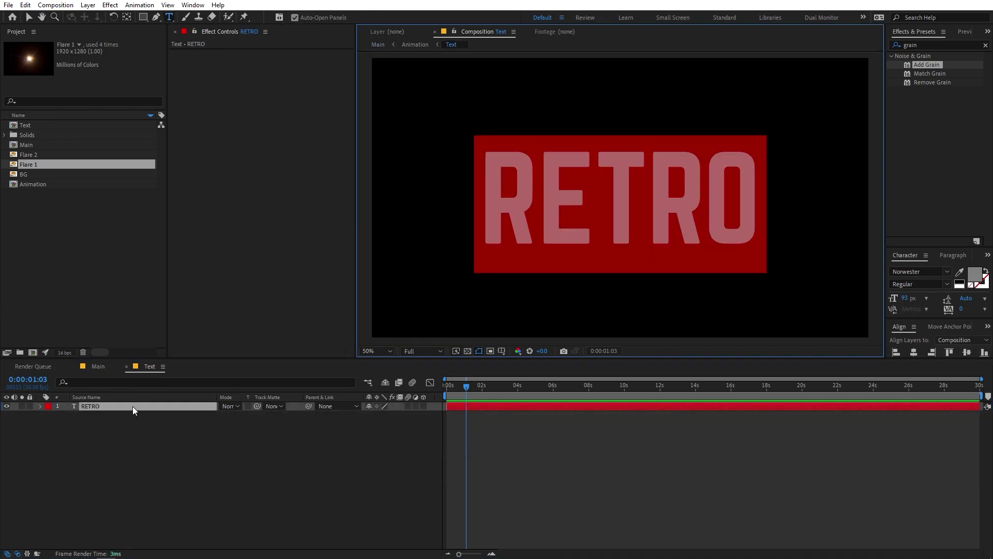
pyautogui.write('MOTION')
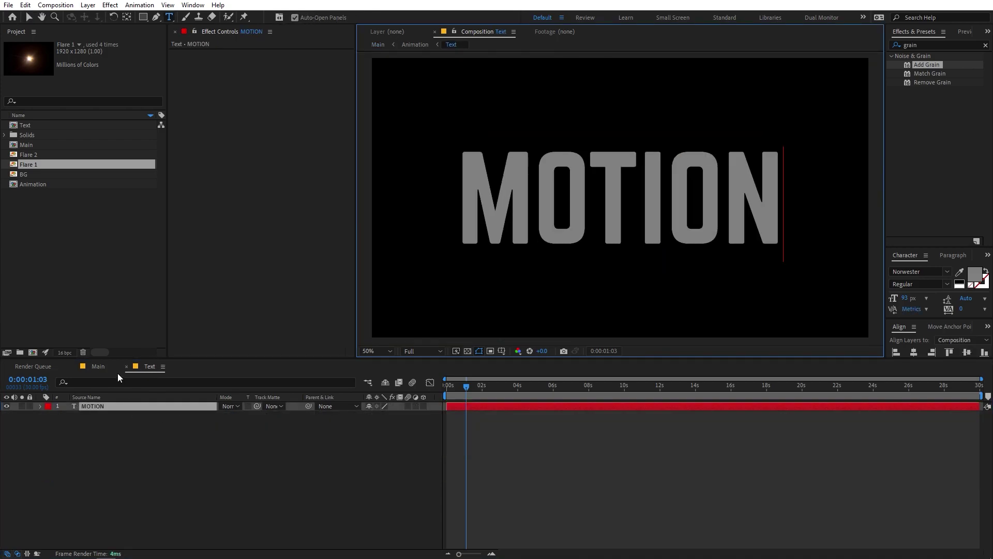
# Step: Return to the Main composition and scrub back through the title animation to the first frame
pyautogui.click(100, 368)
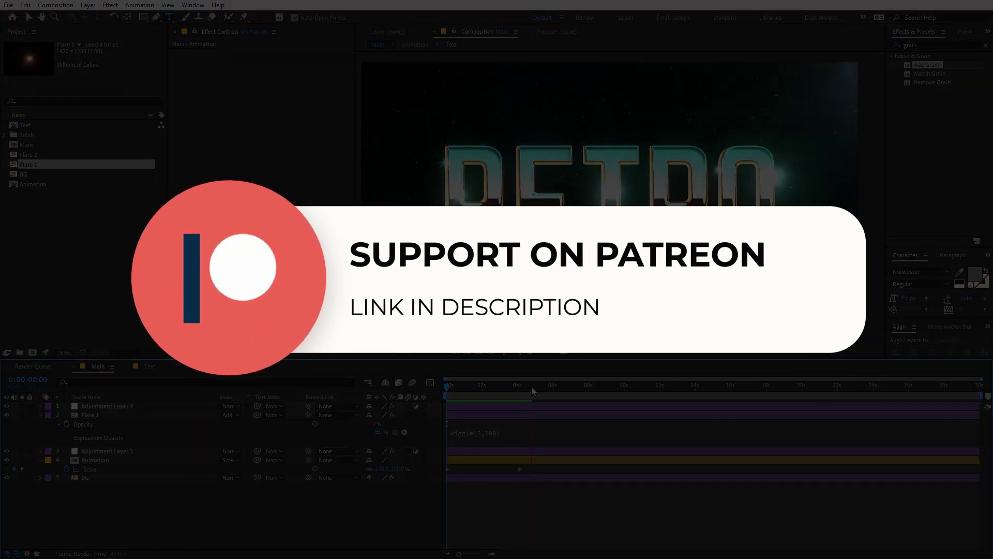
pyautogui.moveTo(532, 387); pyautogui.dragTo(519, 395)
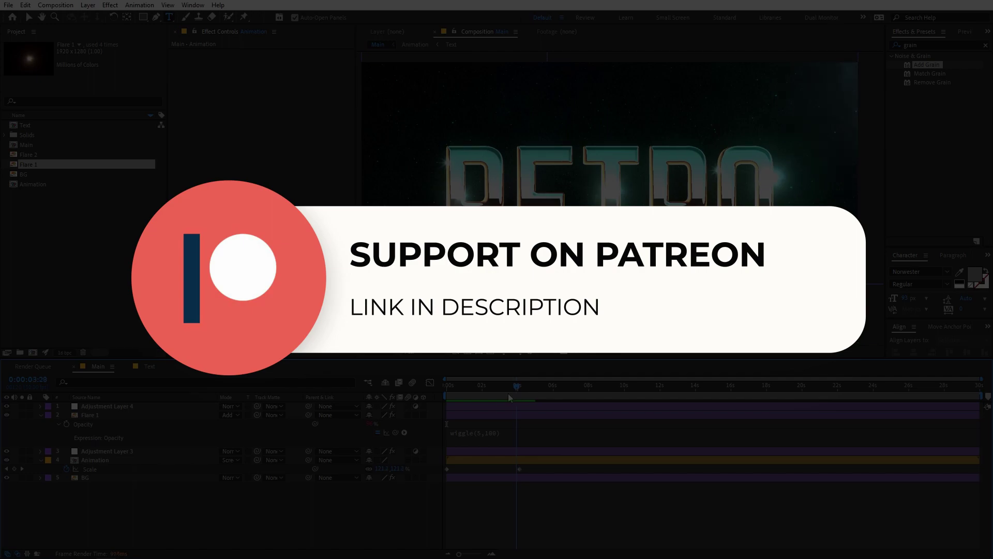
pyautogui.moveTo(509, 398); pyautogui.dragTo(438, 401)
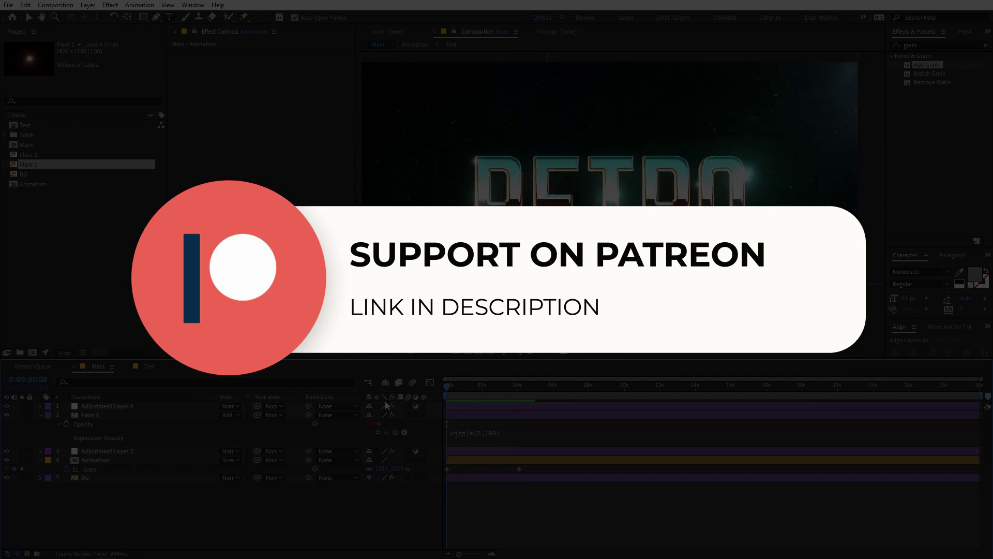